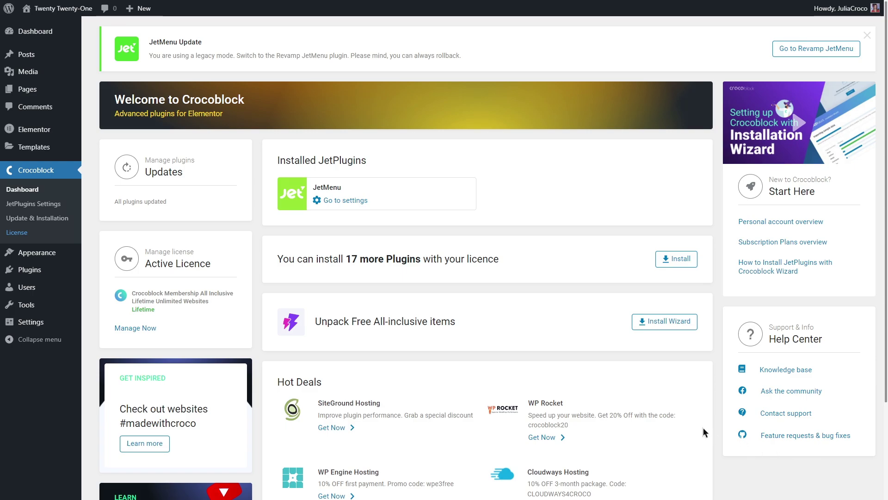
Review the site's menu structure and the list of installed plugins
mouse_move(77, 255)
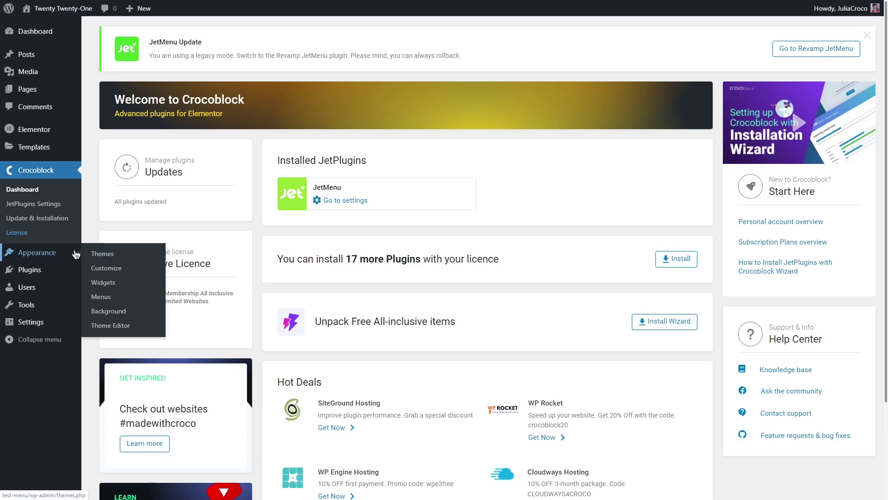
left_click(129, 298)
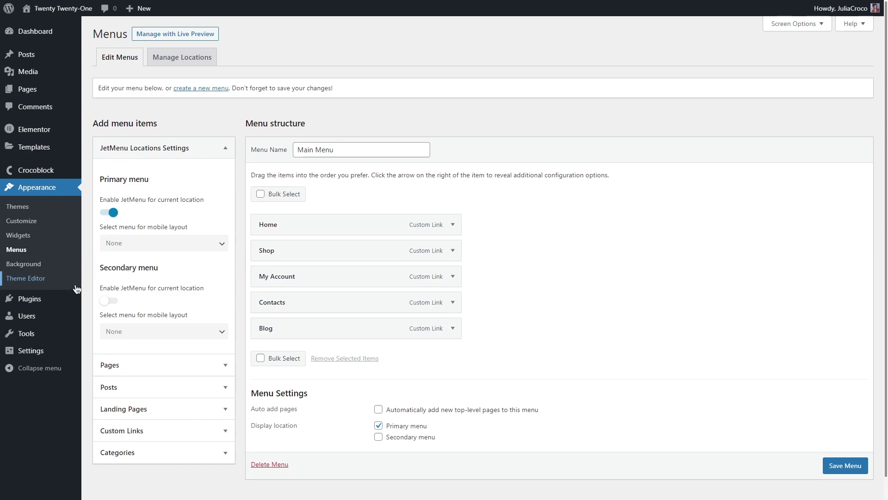
mouse_move(70, 301)
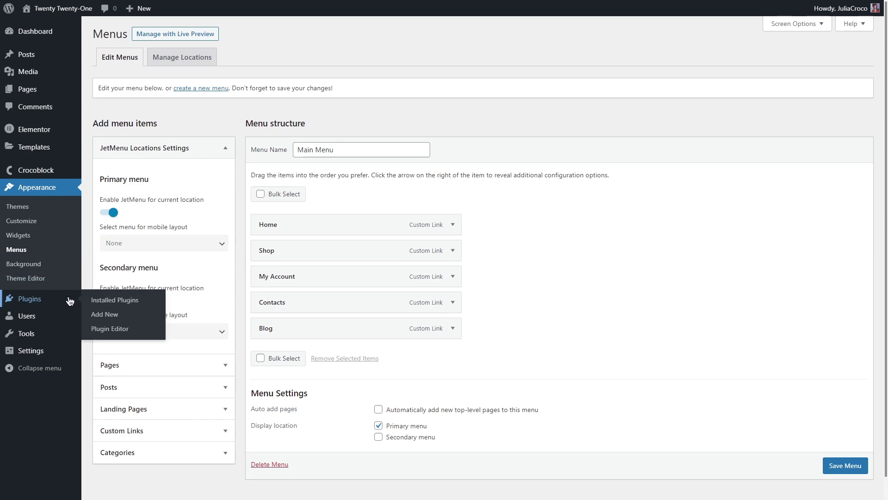
left_click(127, 302)
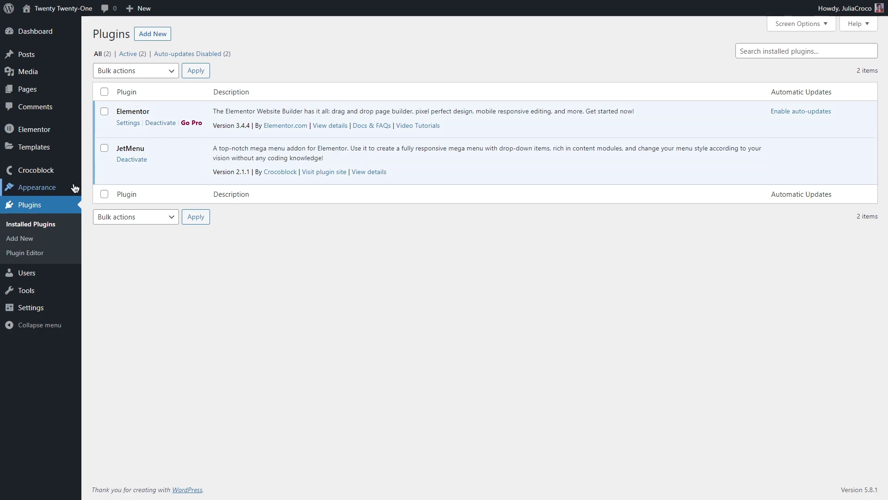
Open the installed themes and check which theme is active
mouse_move(74, 188)
left_click(126, 189)
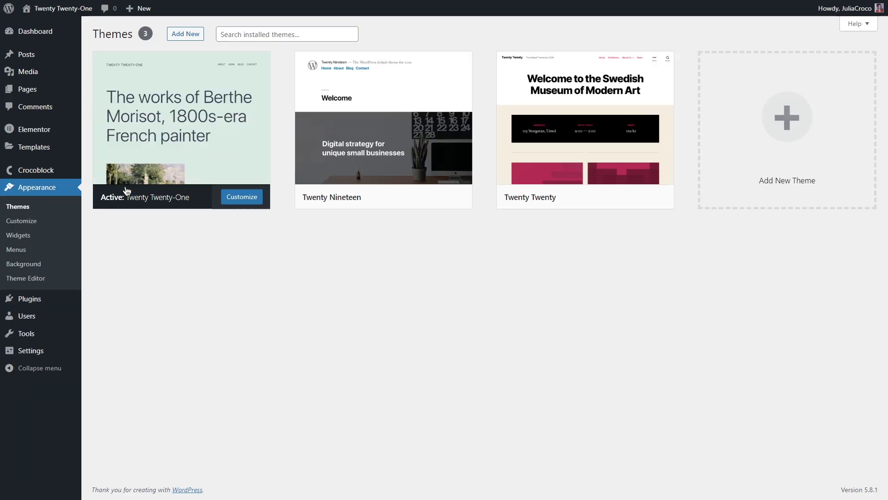
mouse_move(178, 137)
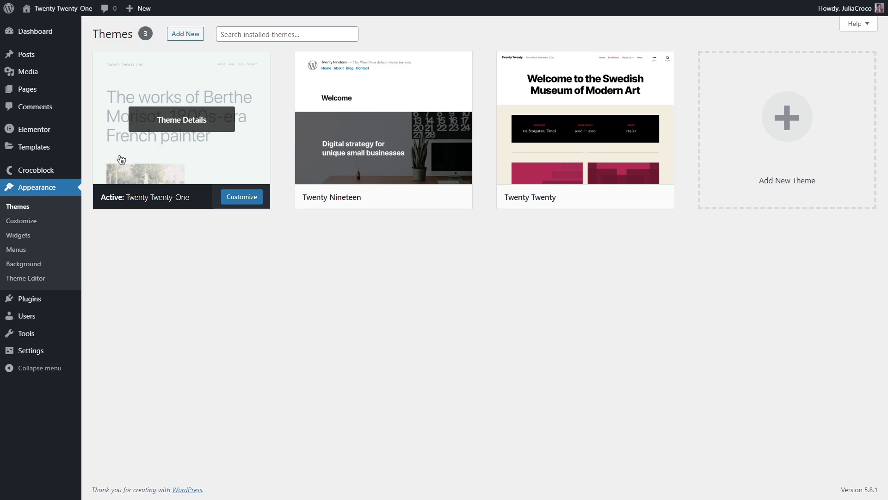
Open the JetPlugins settings and examine JetMenu's Desktop Menu and Mobile Render options
mouse_move(71, 170)
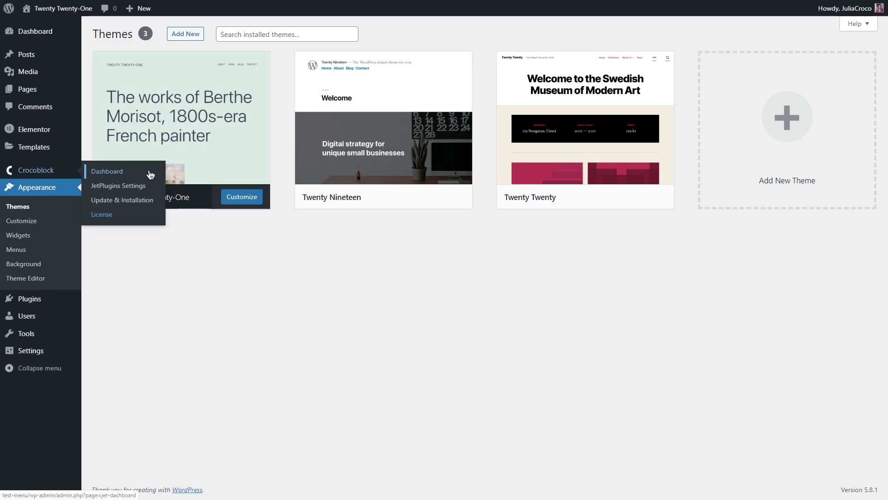
left_click(151, 187)
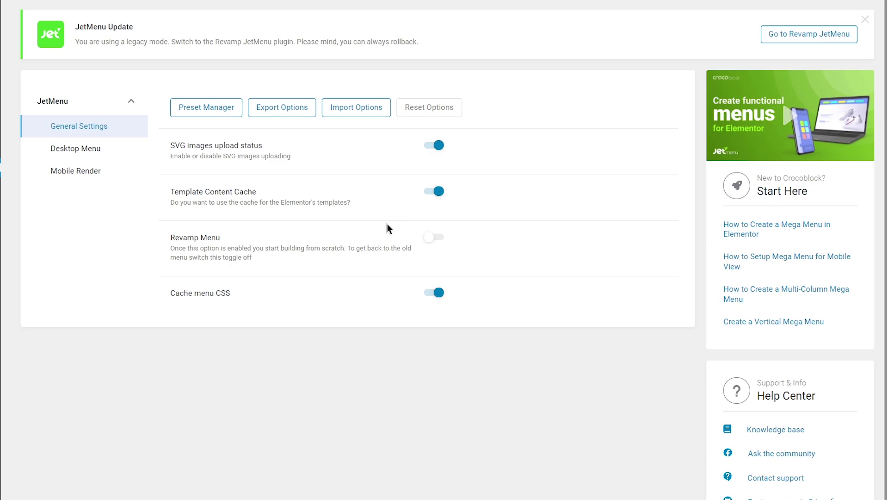
left_click(122, 155)
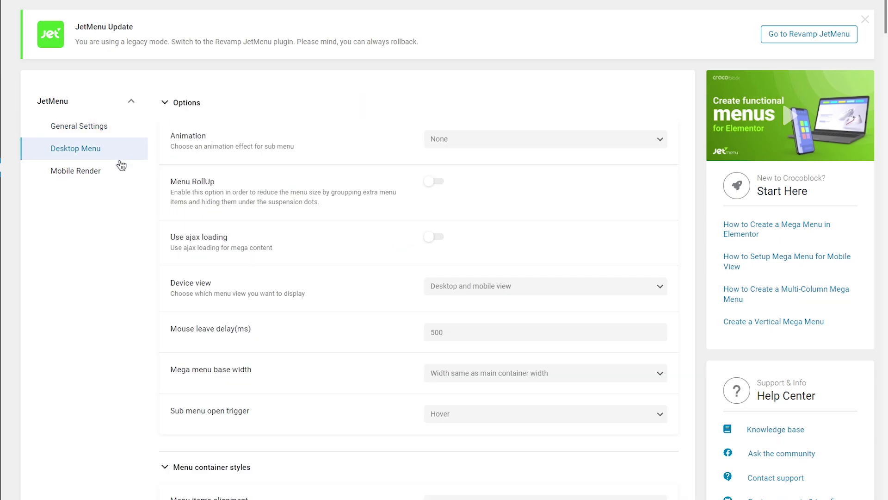
left_click(121, 171)
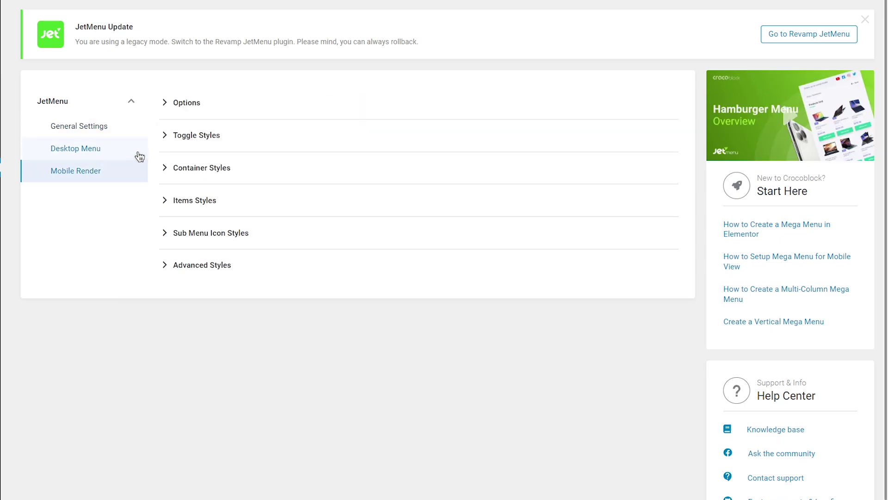
left_click(192, 108)
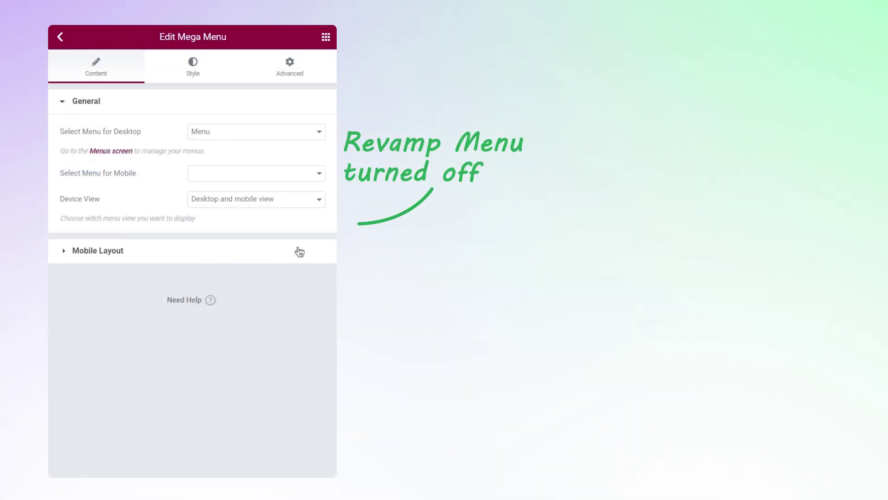
Compare the Mega Menu widget's mobile layout and style settings with Revamp Menu turned off and turned on
left_click(298, 250)
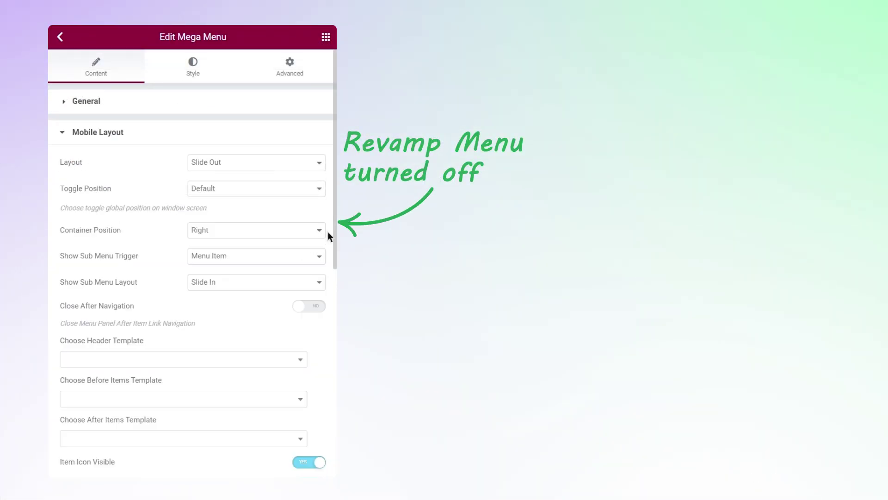
mouse_move(336, 229)
left_mouse_down()
mouse_move(335, 444)
mouse_move(335, 222)
left_mouse_up()
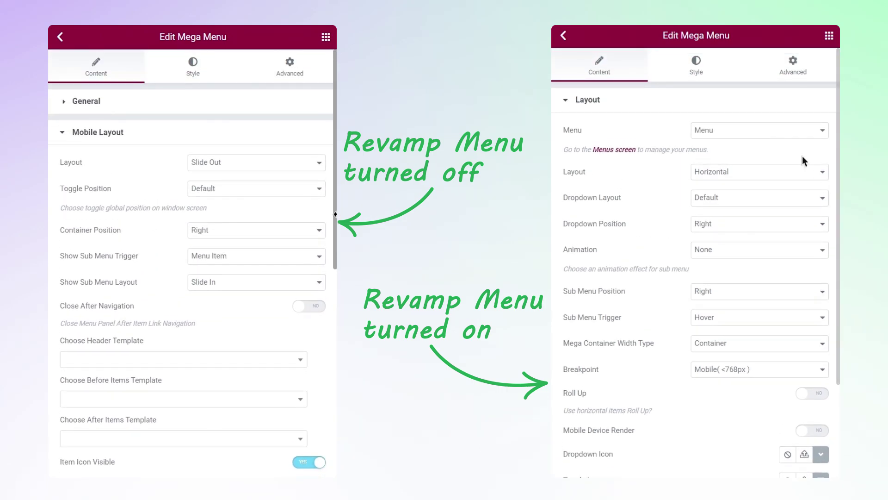
left_click(202, 75)
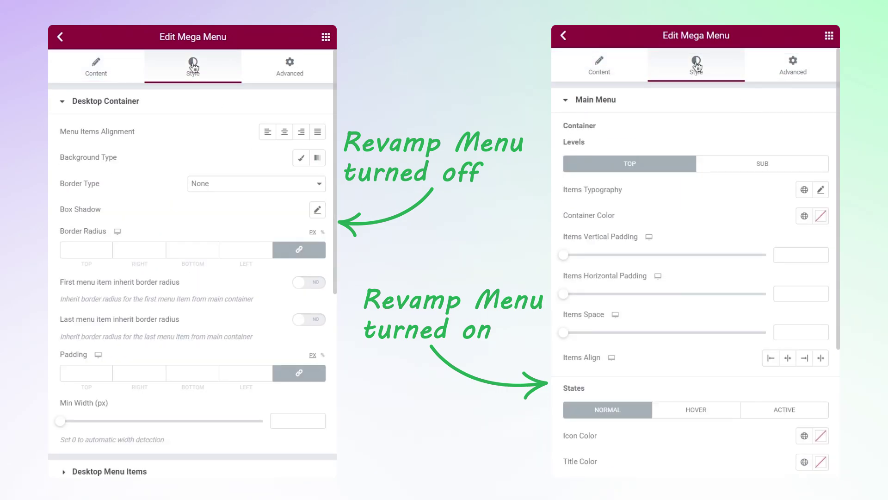
left_click(187, 103)
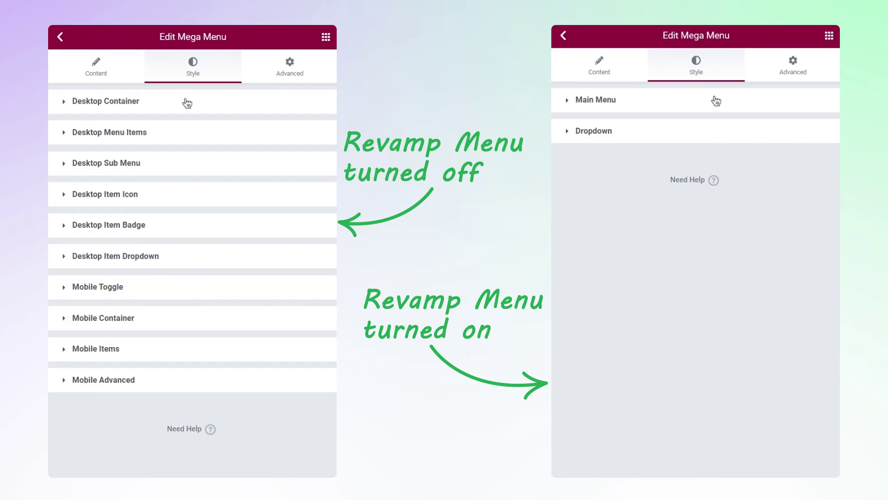
left_click(716, 101)
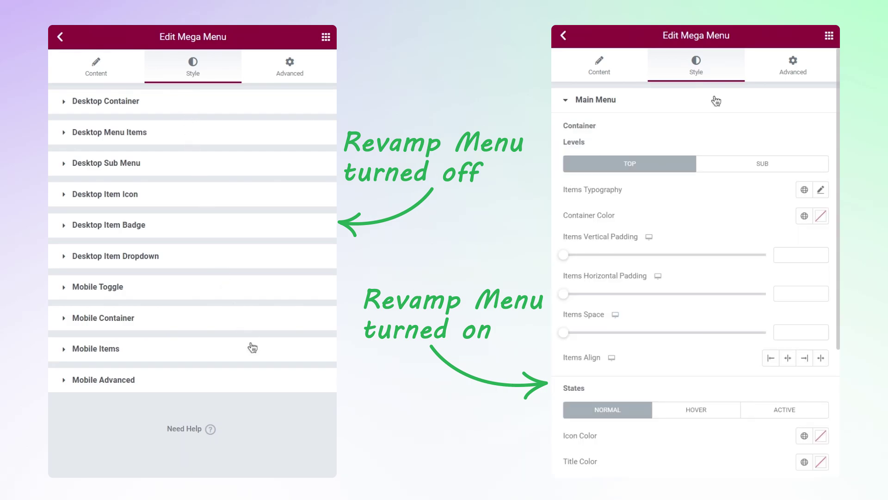
left_click_drag(839, 112, 837, 239)
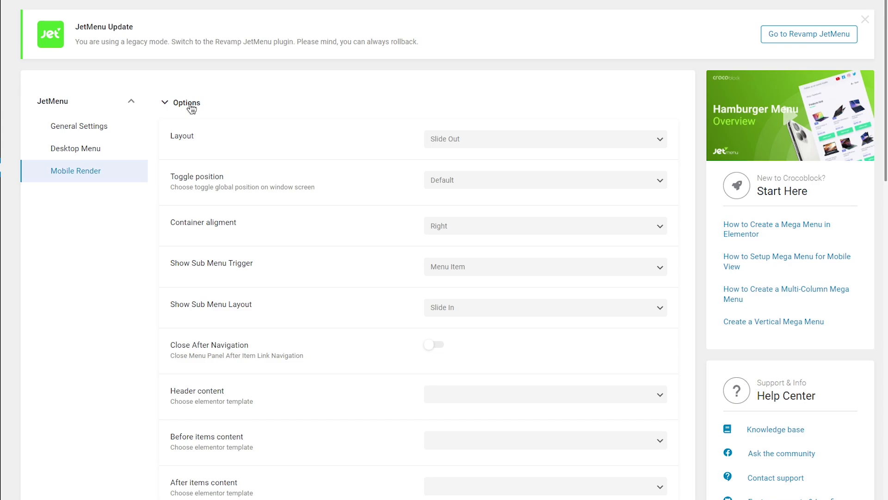
Enable the desktop menu container background in JetMenu with the color #98FF98, and open the live site
left_click(127, 150)
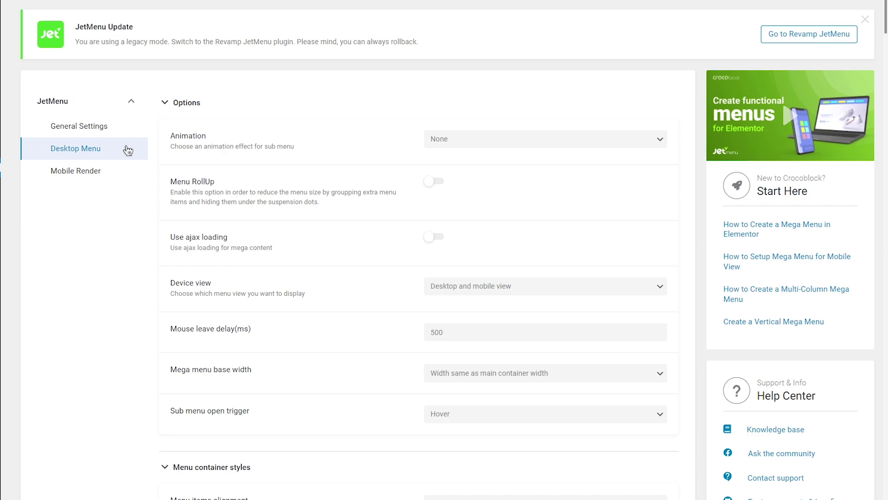
left_click(164, 103)
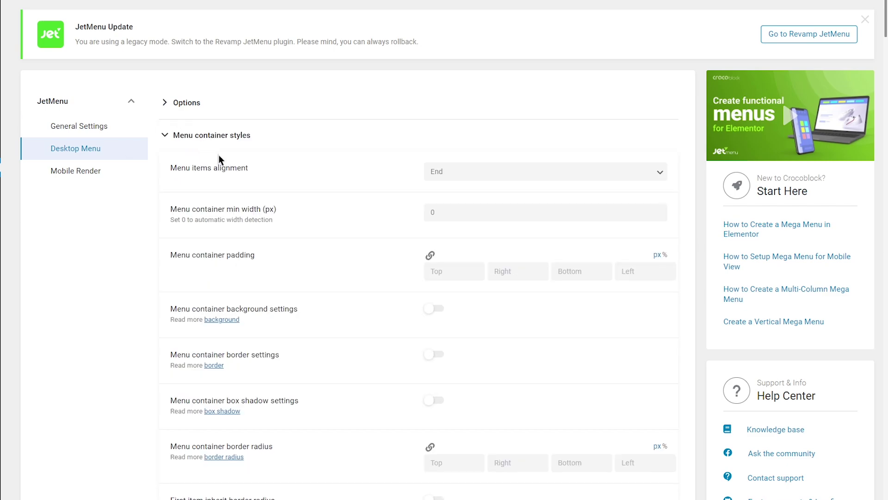
left_click(437, 310)
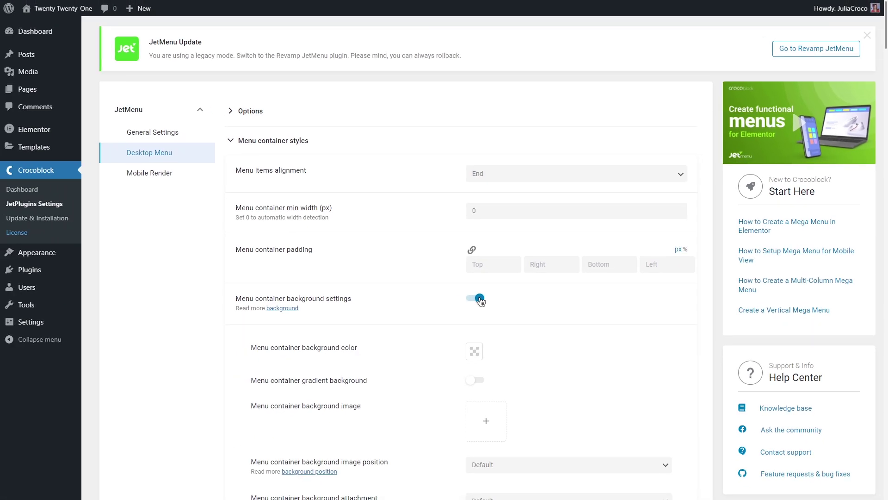
left_click(475, 260)
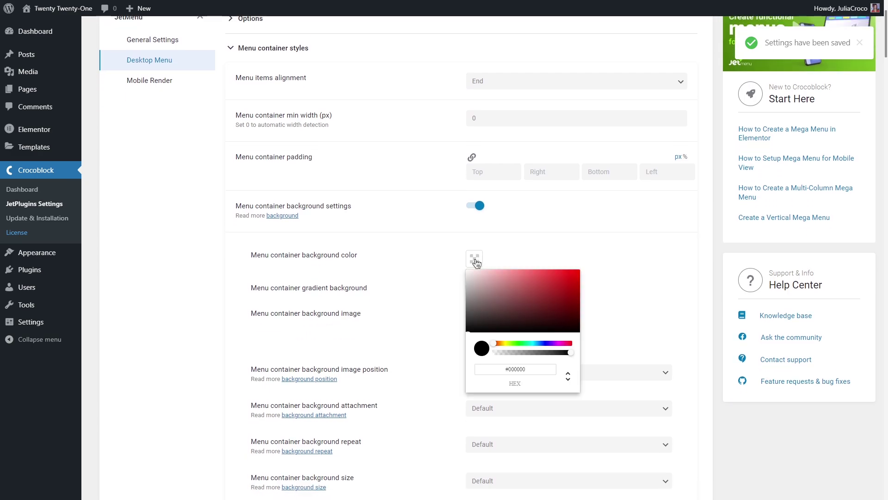
left_click_drag(529, 368, 509, 368)
type("#98FF98")
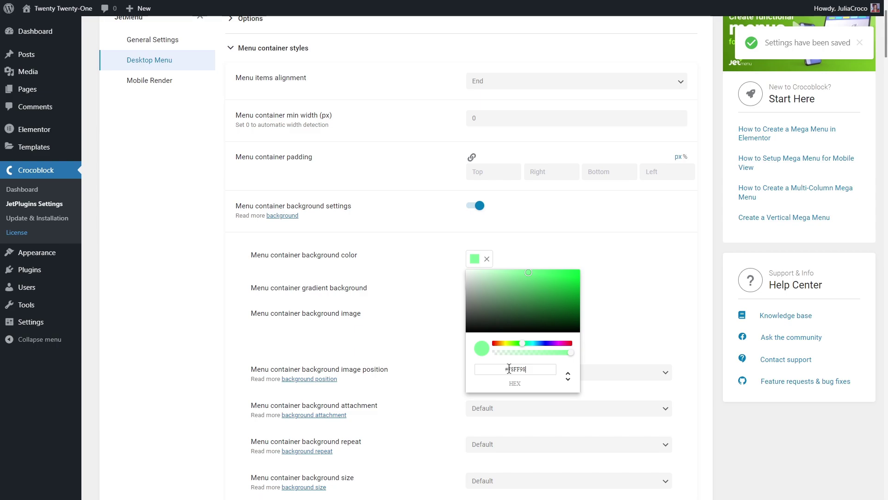
left_click(599, 315)
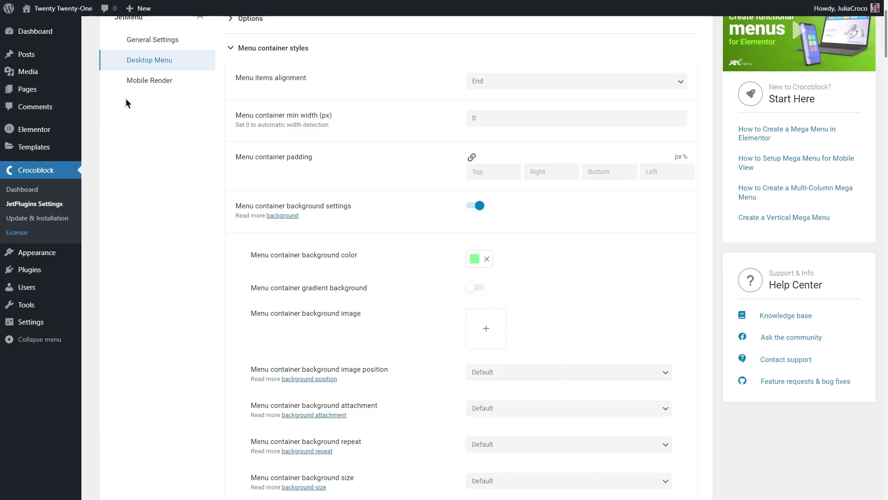
right_click(64, 25)
left_click(76, 31)
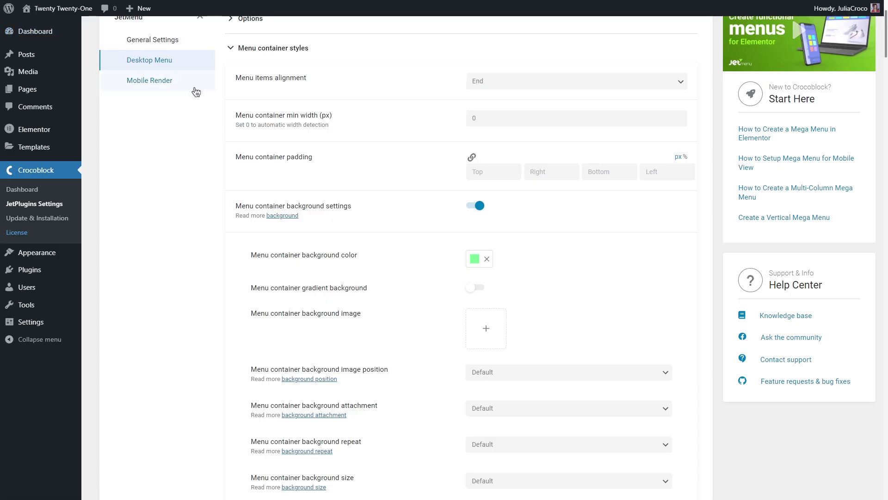
Enable Revamp Menu in JetMenu's general settings
left_click(198, 45)
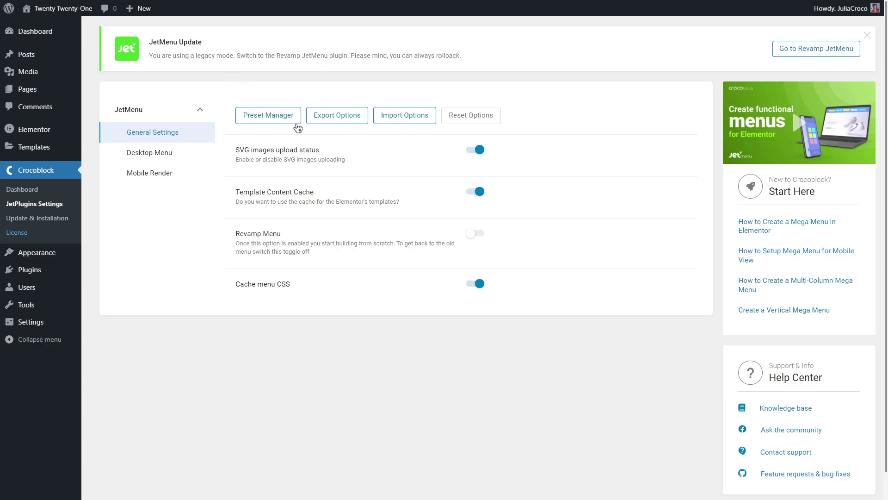
left_click(476, 235)
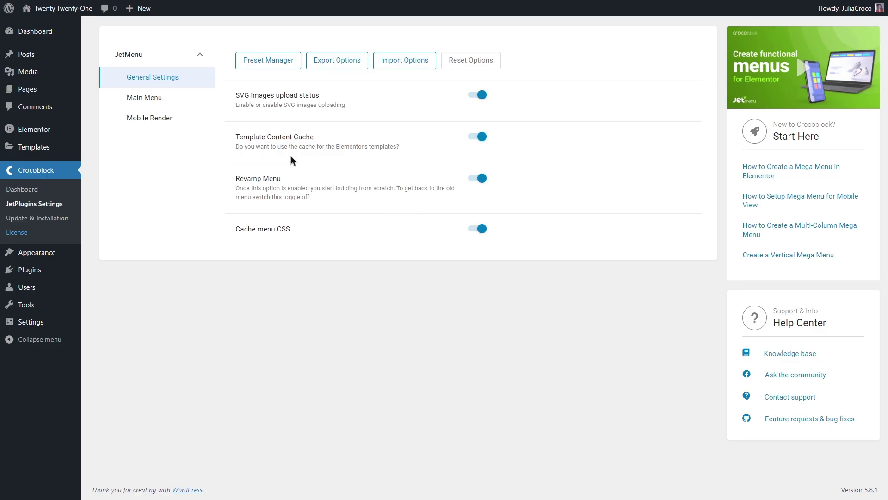
Examine the Layout, Sub Position and Sub Target choices in JetMenu's Main Menu settings
left_click(195, 97)
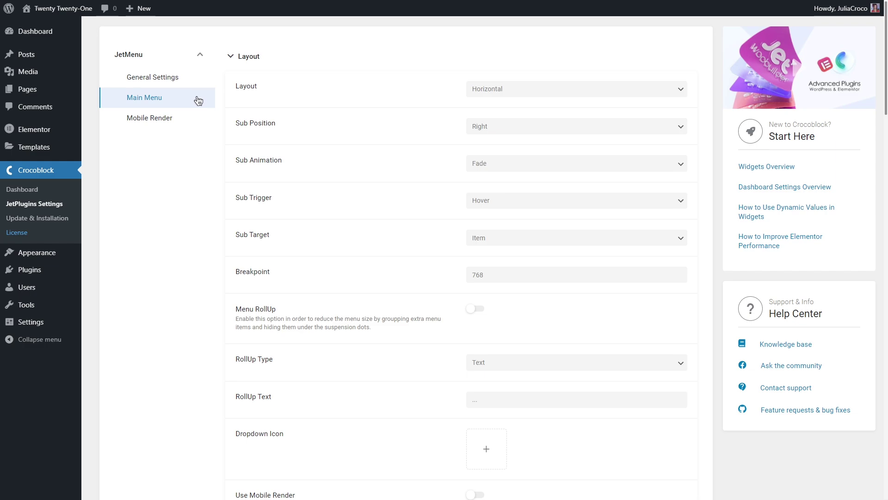
left_click(539, 89)
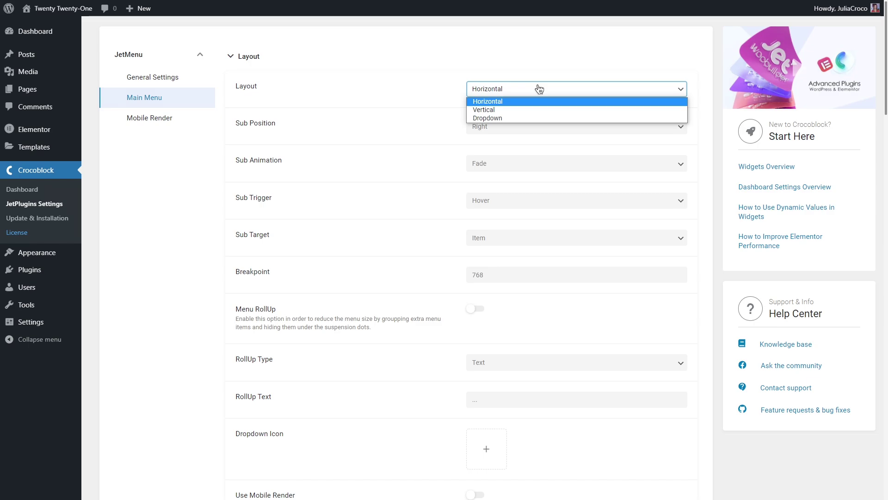
left_click(539, 88)
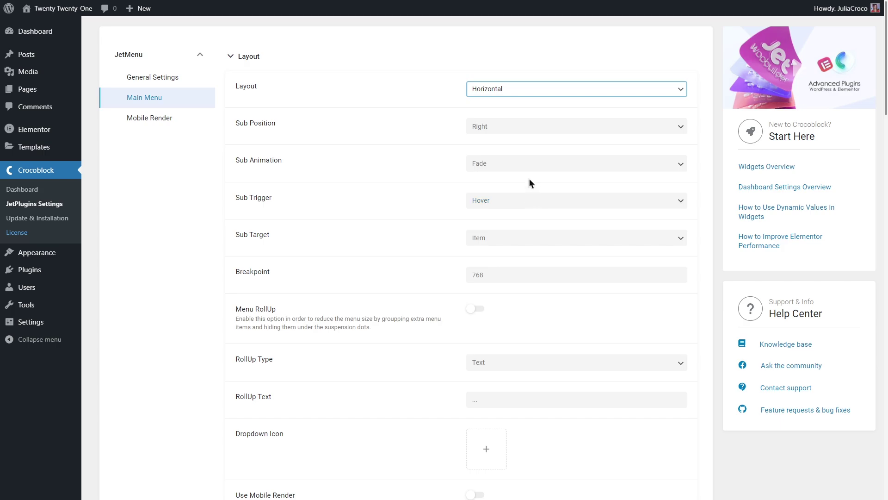
left_click(523, 127)
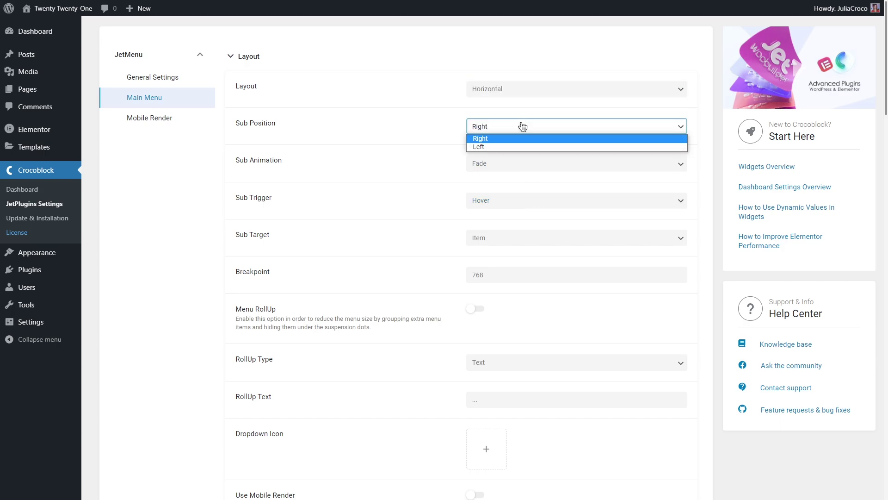
left_click(523, 126)
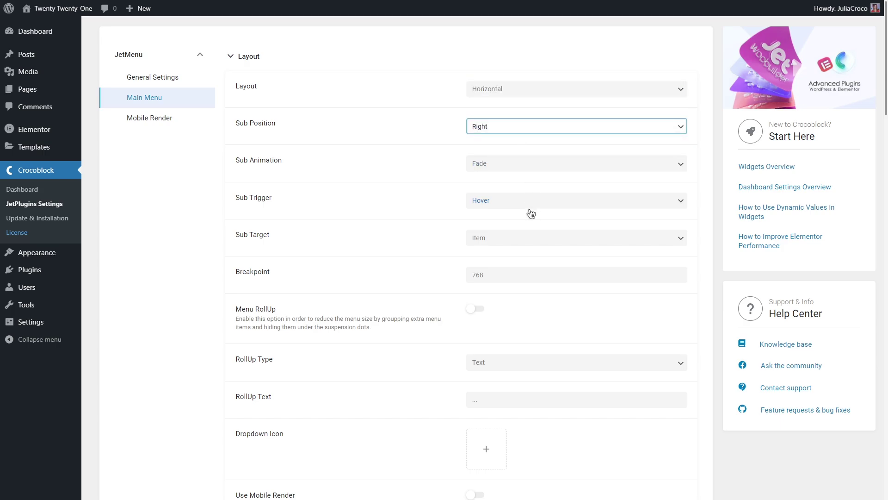
left_click(533, 237)
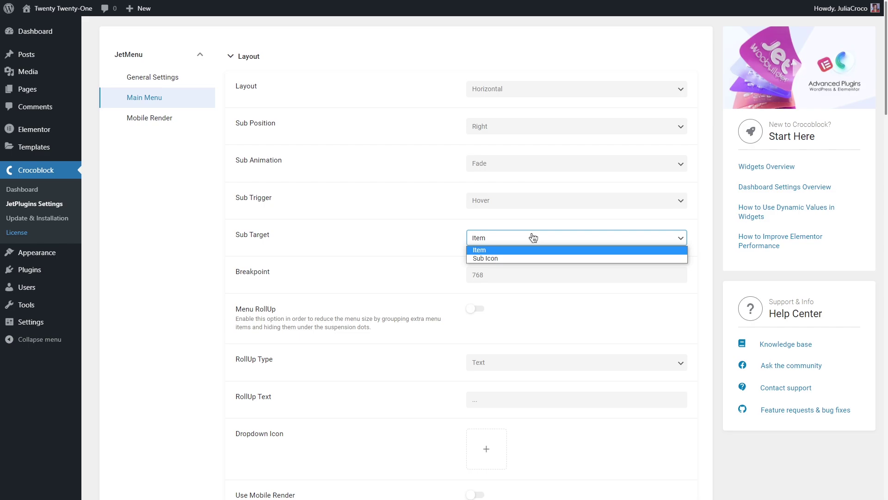
left_click(533, 237)
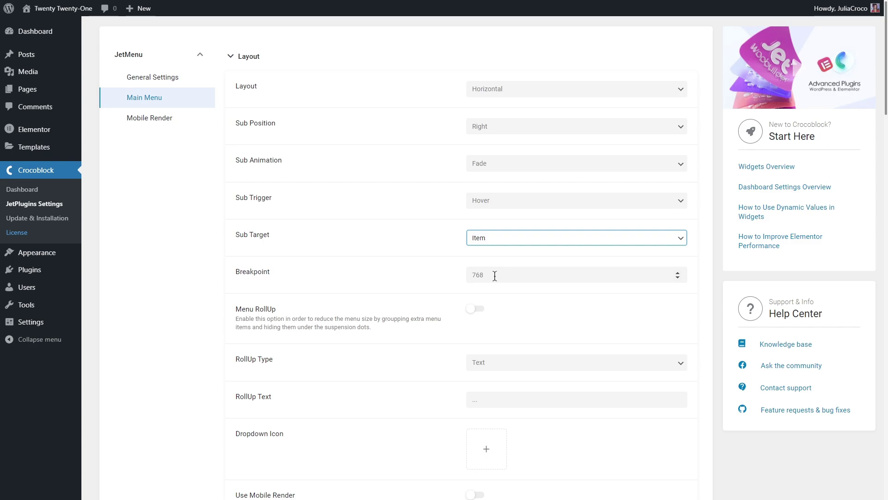
Enable Menu RollUp in the Main Menu layout settings
scroll(494, 275, "down", 2)
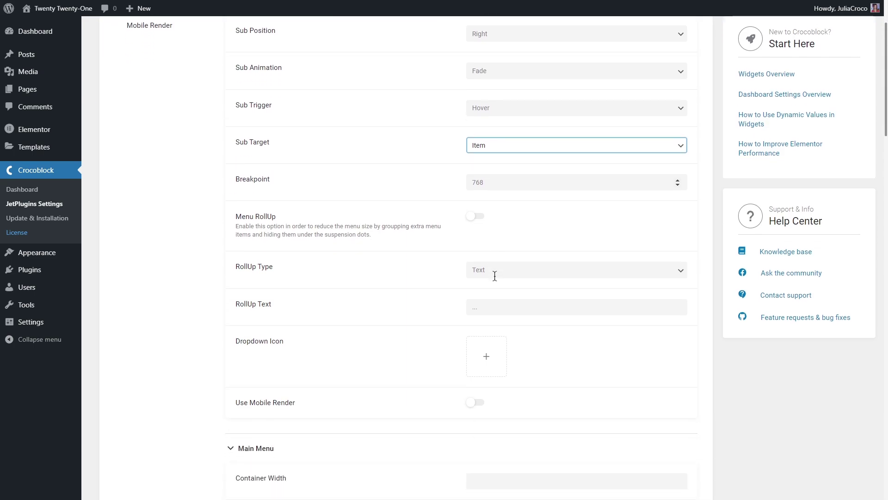
left_click(482, 218)
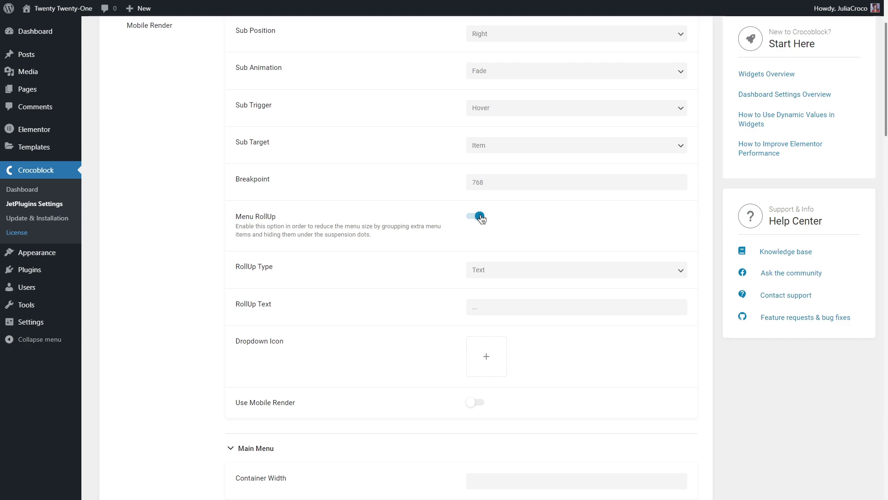
Keep the RollUp Type as Text and replace the RollUp Text with "***"
left_click(504, 271)
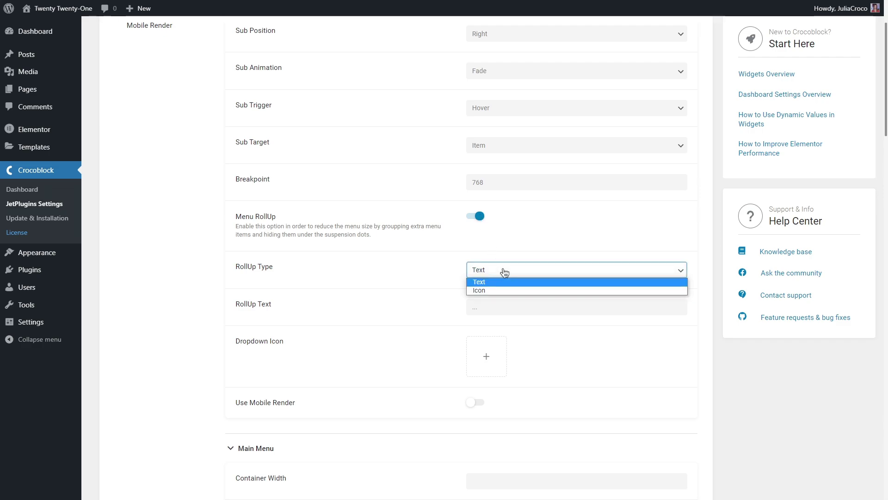
left_click(504, 272)
left_click_drag(485, 304, 470, 307)
type("***")
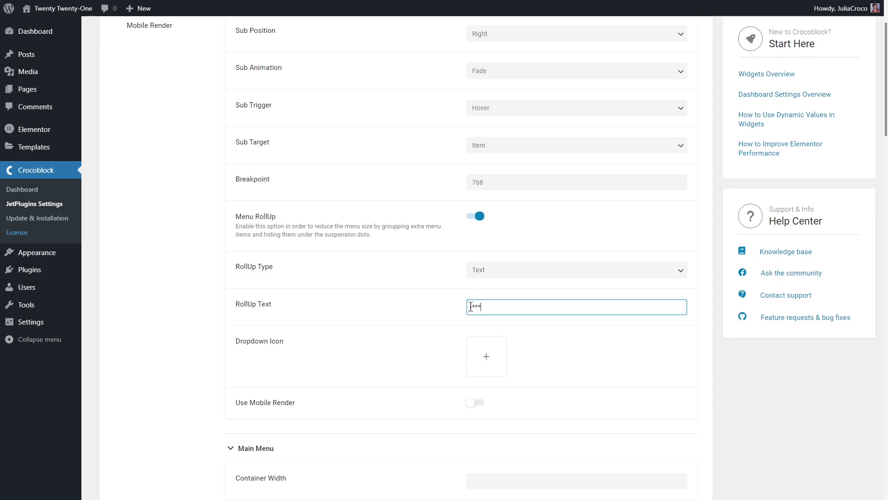
Set the RollUp Type to Icon and disable Menu RollUp
left_click(490, 277)
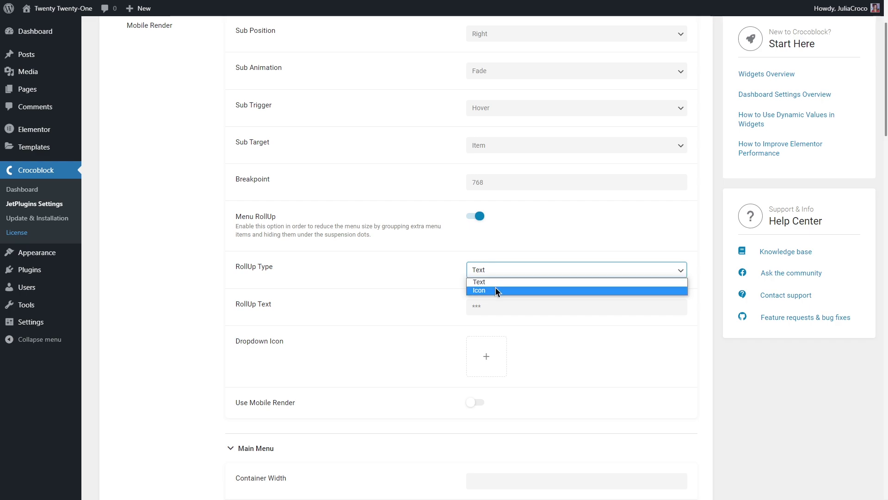
left_click(496, 289)
scroll(495, 291, "down", 2)
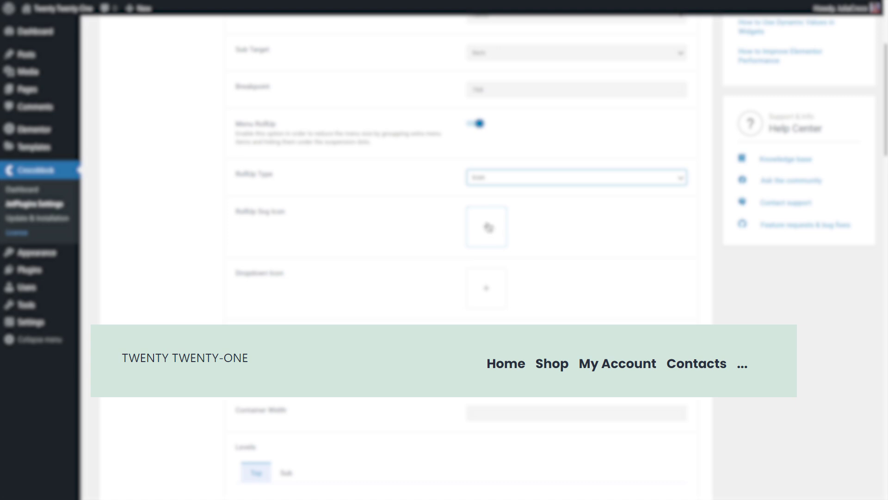
left_click(477, 124)
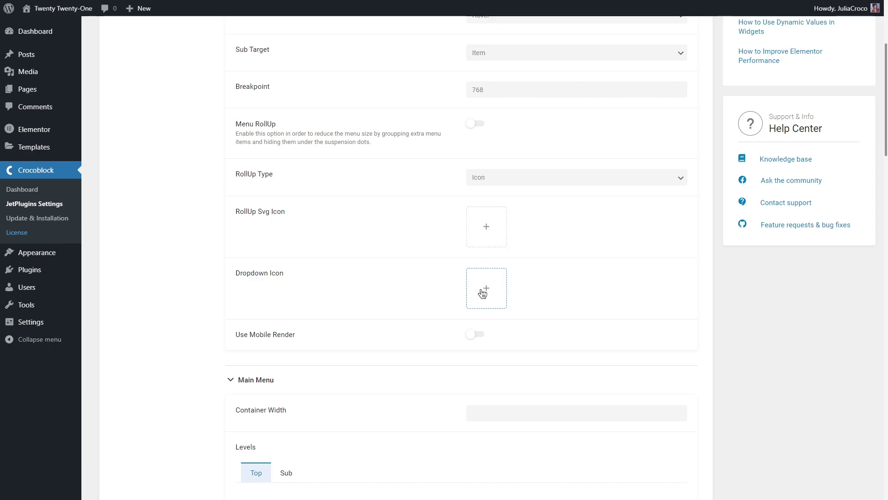
Enable Use Mobile Render in the Main Menu layout settings, keeping Tablet and Mobile as the mobile device
left_click(481, 335)
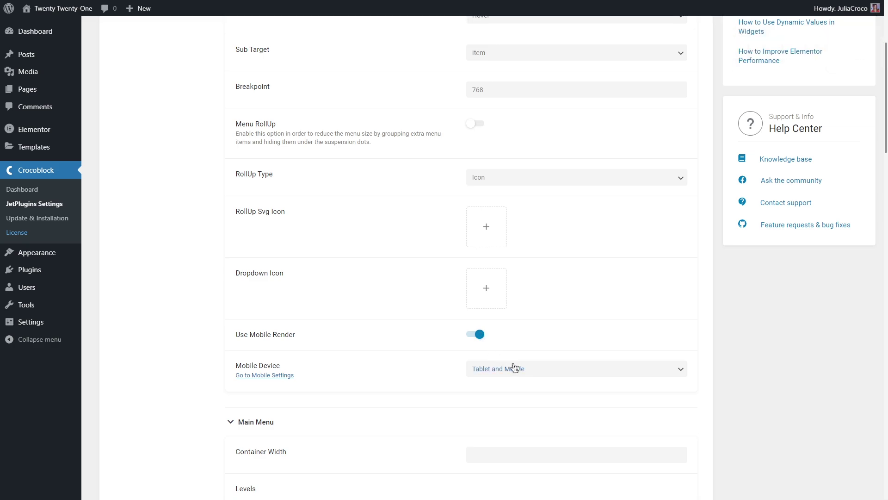
left_click(534, 370)
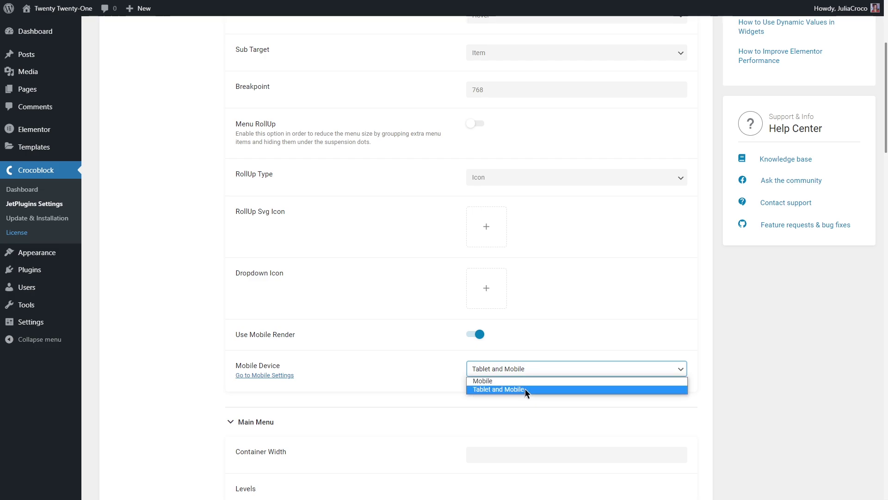
left_click(423, 367)
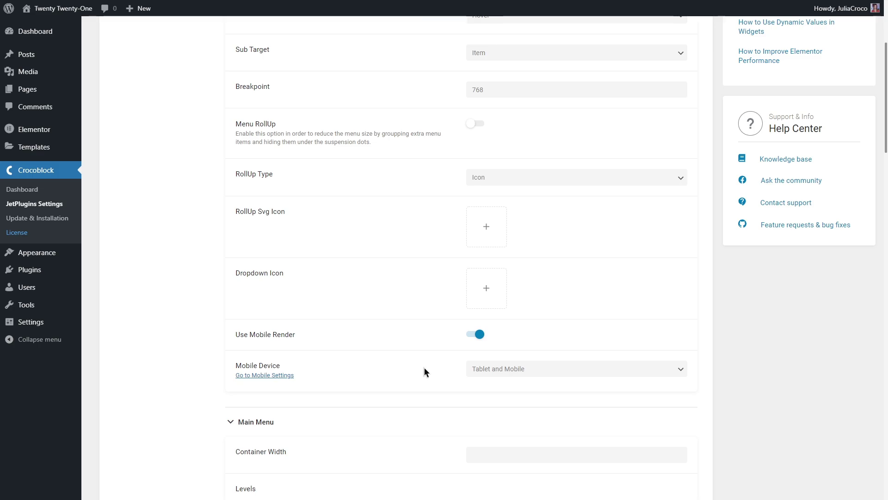
Go to JetMenu's Mobile Render settings and pick a background color for the menu container in Container Styles
left_click(273, 376)
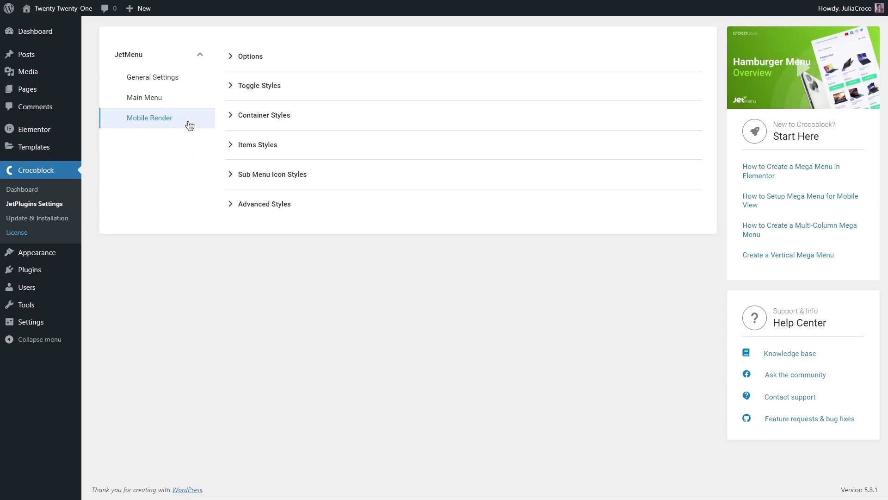
left_click(276, 117)
scroll(275, 118, "down", 5)
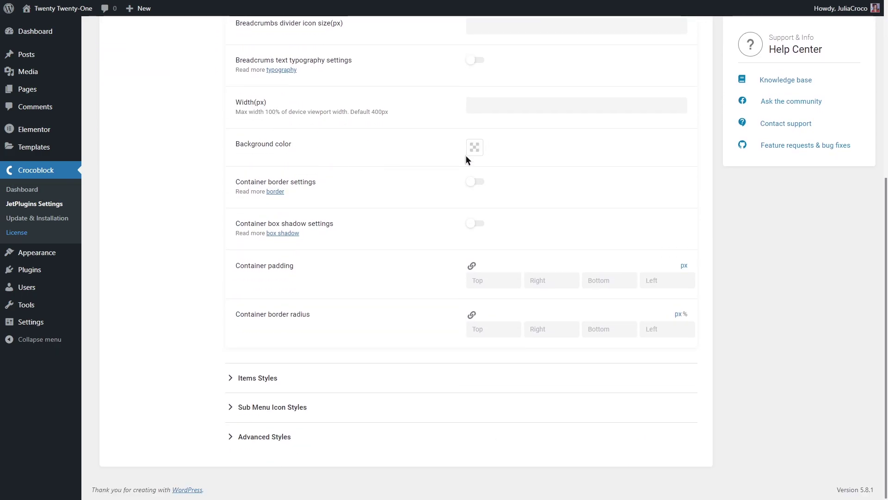
left_click(474, 148)
left_click_drag(493, 232, 537, 237)
left_click_drag(560, 190, 584, 156)
left_click(584, 157)
Set the normal-state label color to yellow in the mobile menu's Items Styles
left_click(369, 379)
scroll(370, 381, "down", 6)
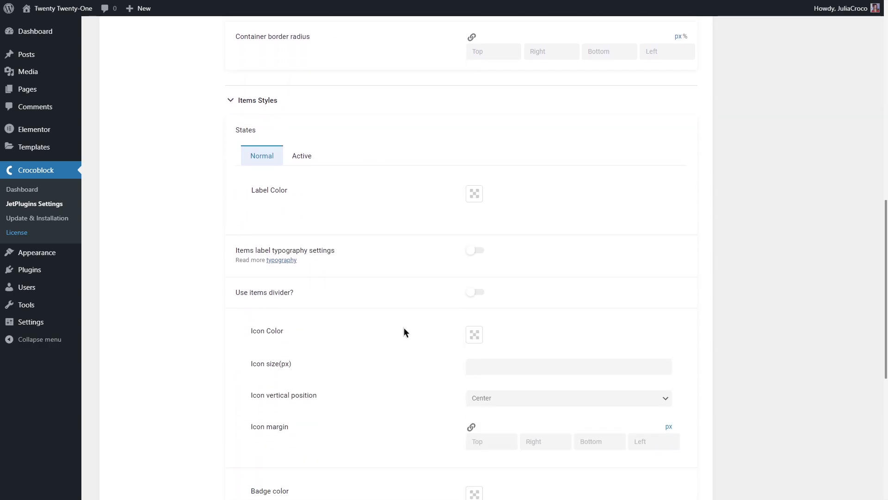
left_click(479, 195)
left_click_drag(494, 278, 509, 280)
left_click(581, 201)
Enable the items label typography settings with the font family Comic Sans MS, cursive and a font size of 35 px
scroll(581, 200, "down", 4)
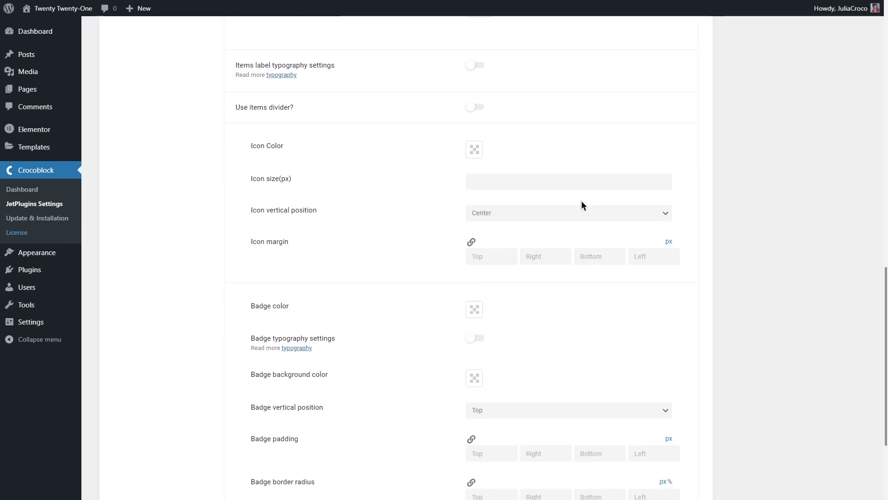
left_click(476, 65)
left_click(516, 117)
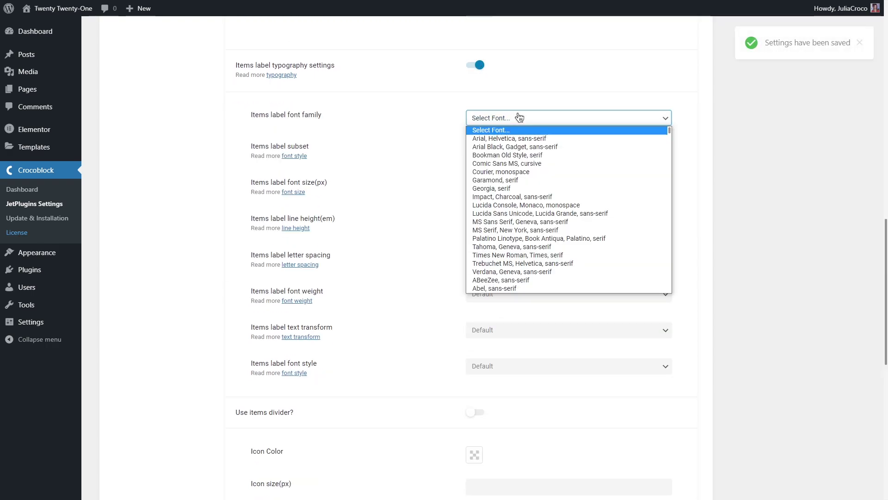
left_click(540, 163)
left_click(512, 185)
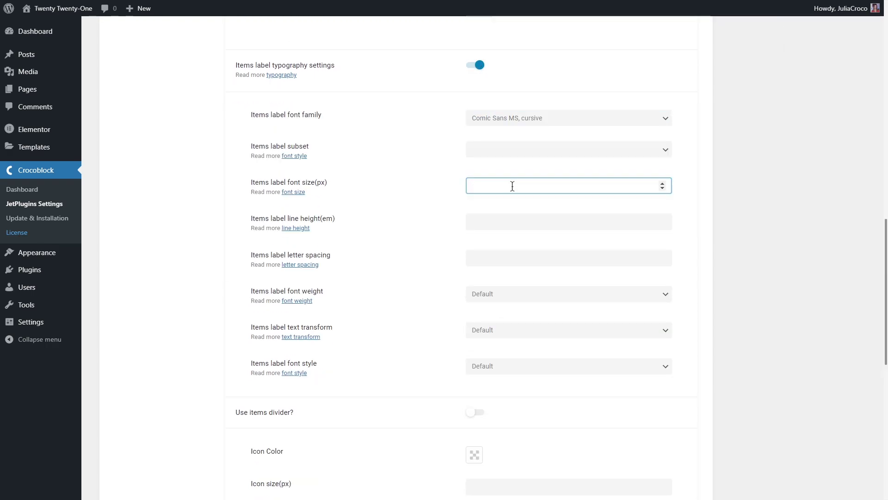
type("35")
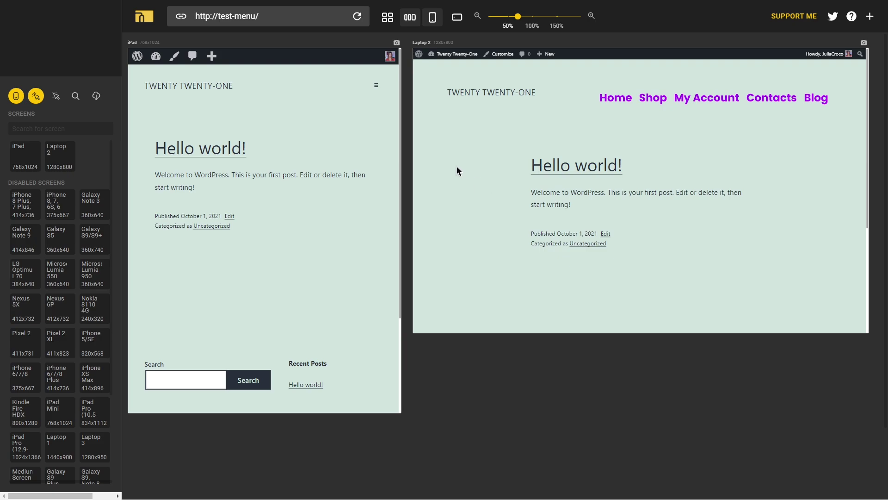
Check the mobile menu in the site's iPad preview and return to JetMenu's Main Menu settings
left_click(378, 88)
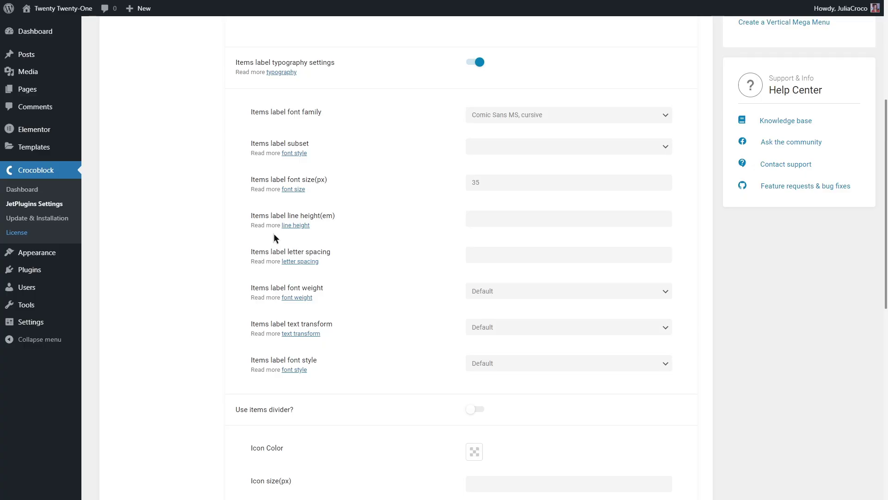
scroll(274, 236, "up", 5)
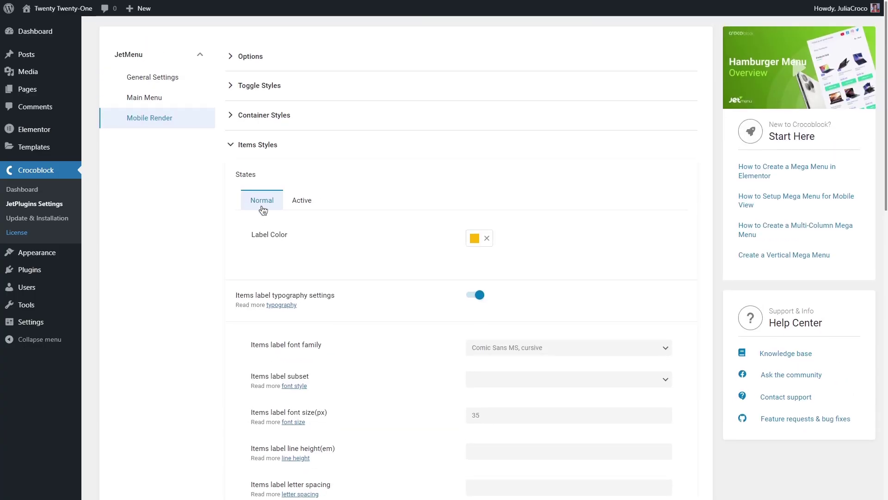
left_click(199, 99)
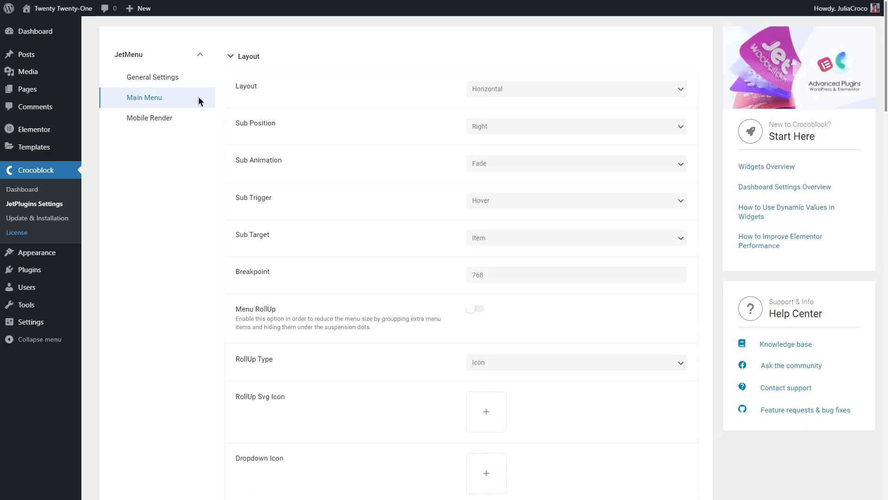
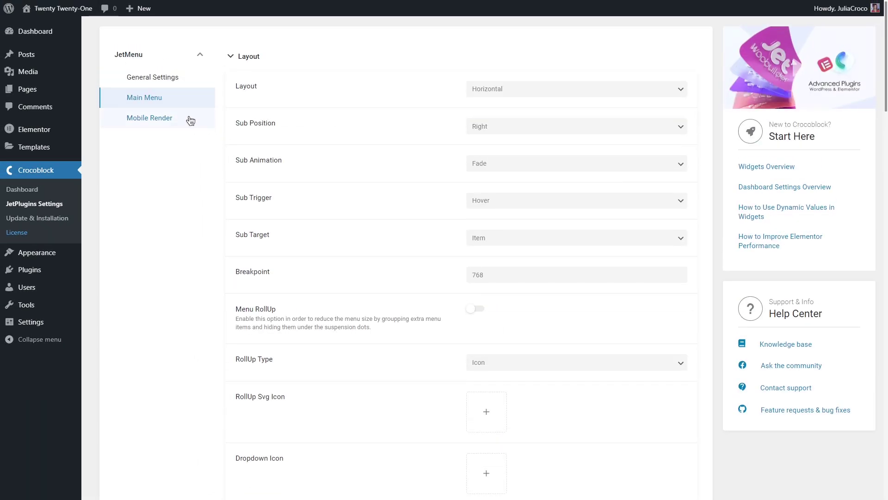
Examine the Mobile Render options, including the choices for layout, toggle position, sub menu trigger and sub menu layout
left_click(191, 120)
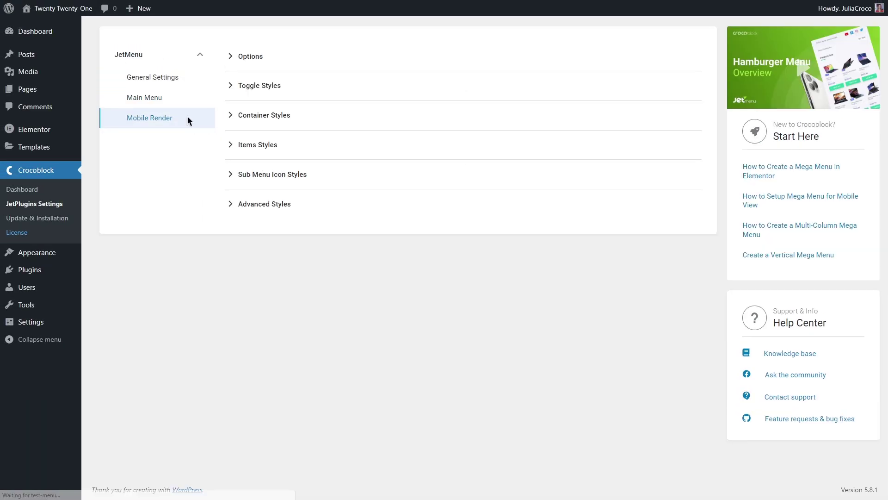
left_click(260, 59)
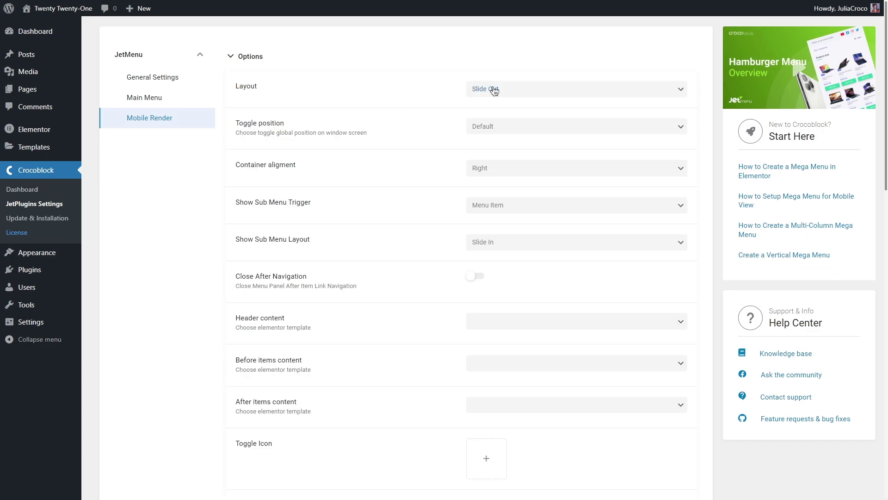
left_click(509, 90)
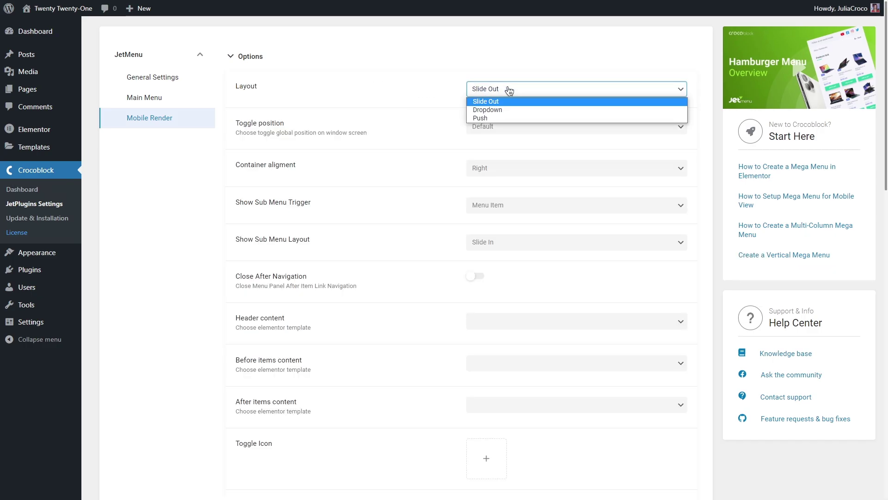
left_click(509, 90)
left_click(514, 127)
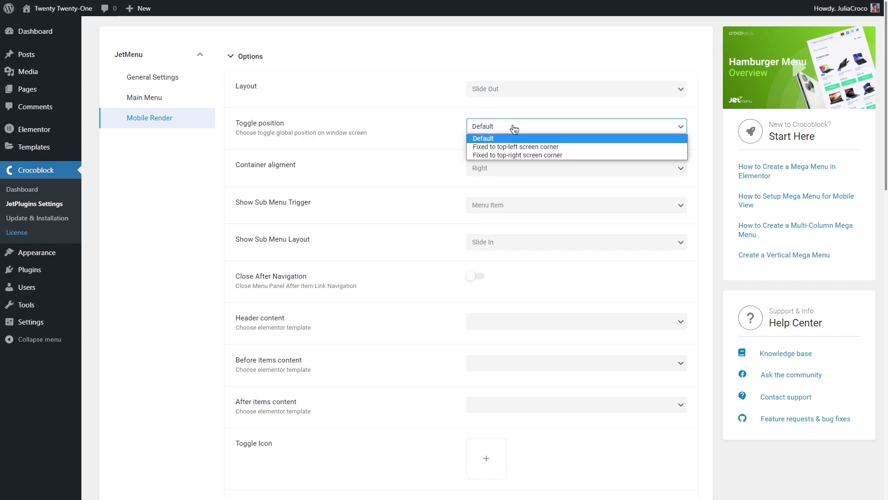
left_click(514, 127)
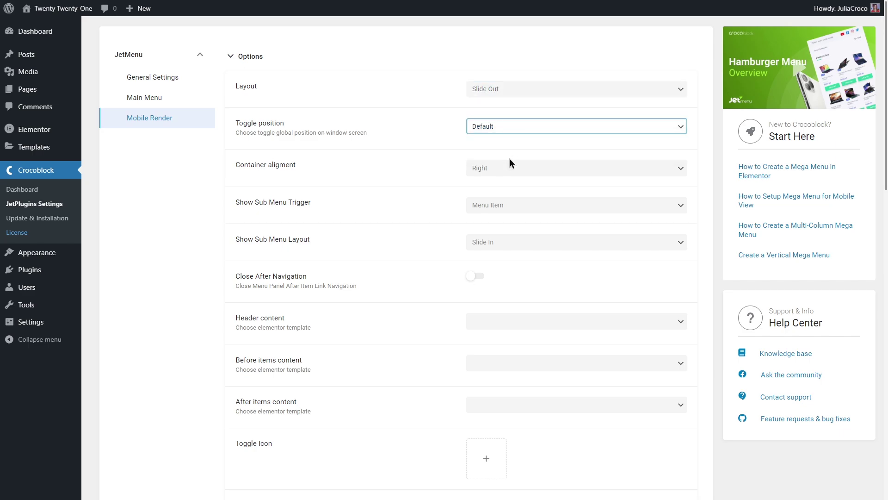
left_click(513, 205)
left_click(512, 205)
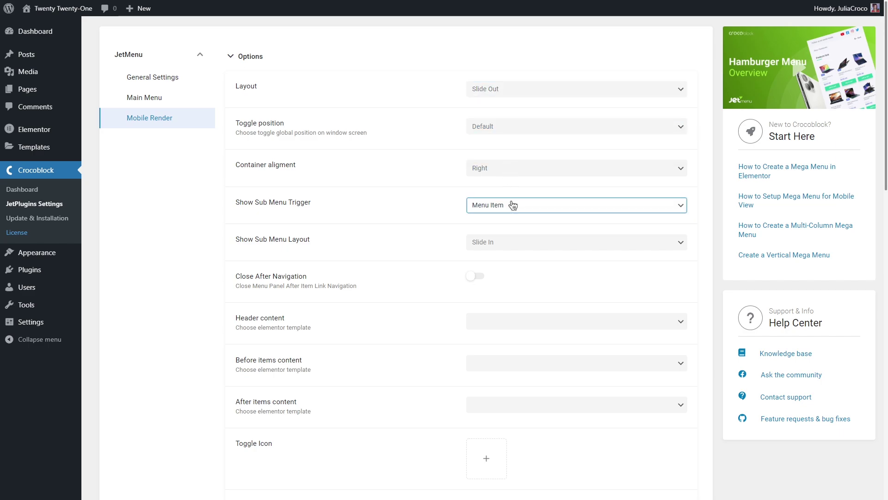
left_click(514, 243)
left_click(513, 244)
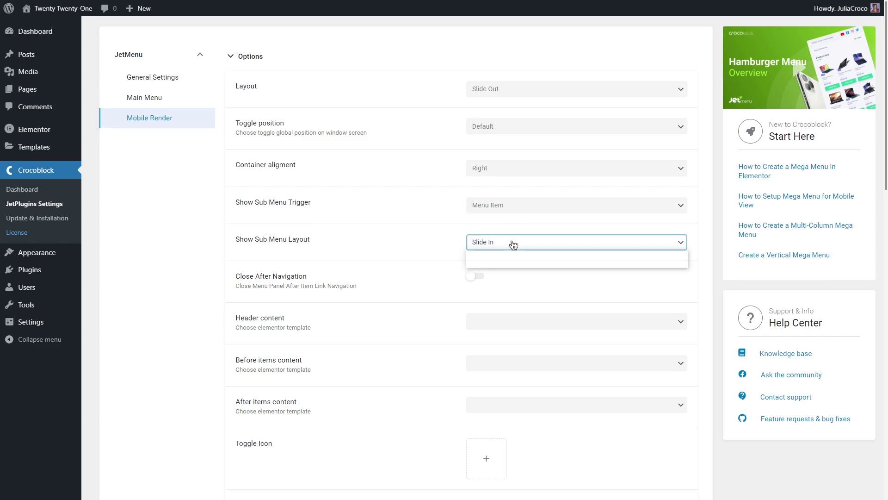
middle_click(707, 277)
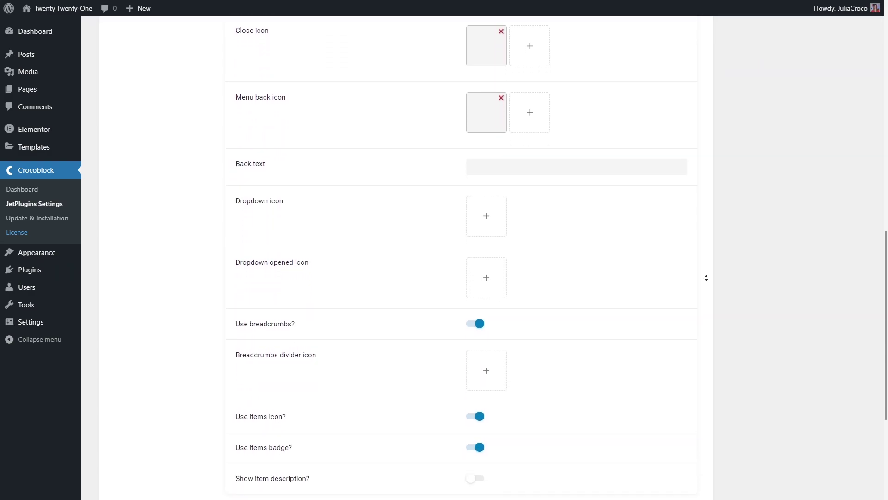
middle_click(699, 279)
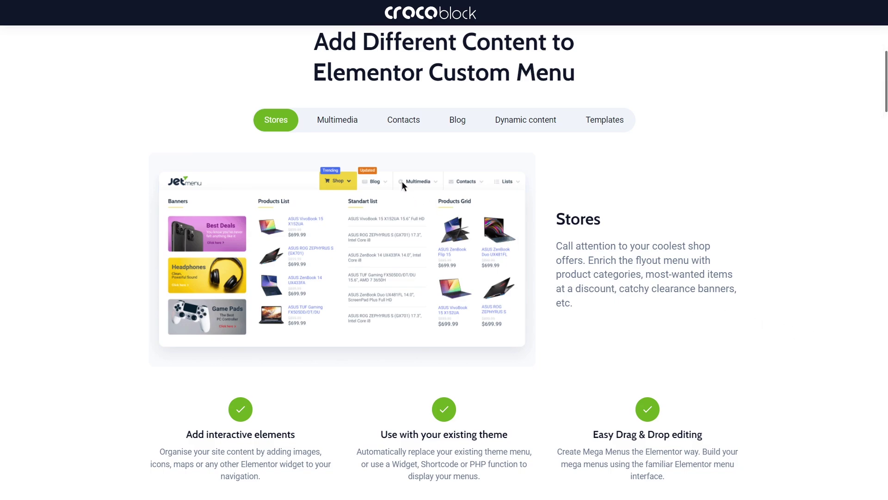
On Crocoblock's JetMenu page, view the Multimedia, Contacts, Blog, Dynamic content and Templates examples of custom menu content
left_click(344, 128)
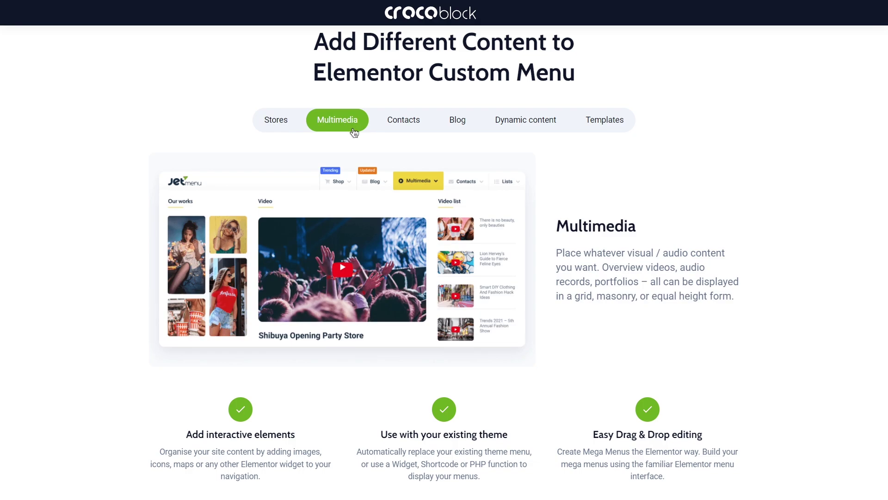
left_click(406, 127)
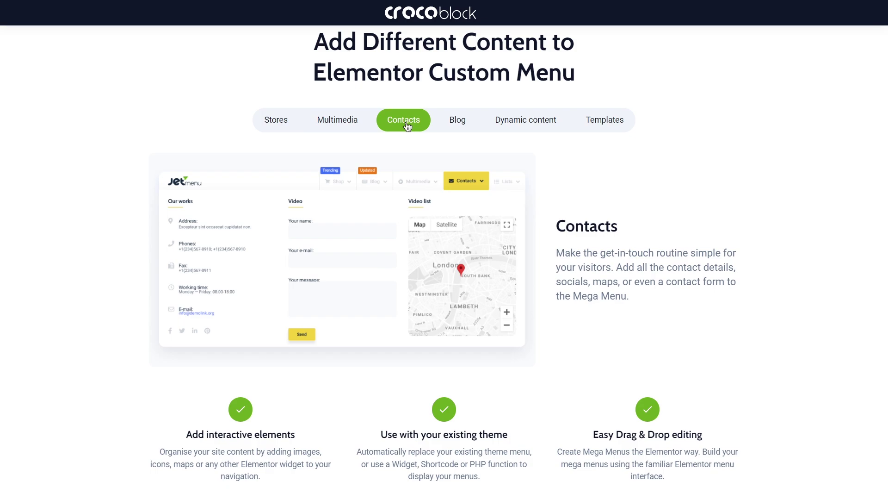
left_click(458, 126)
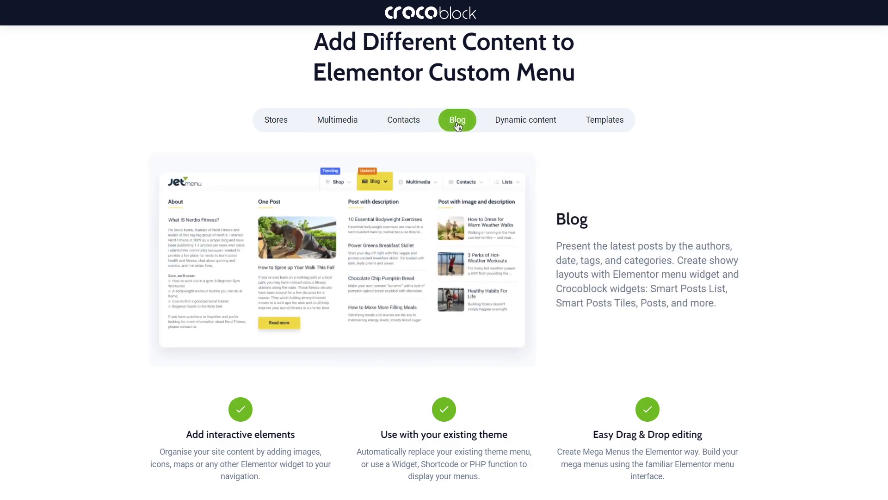
left_click(532, 125)
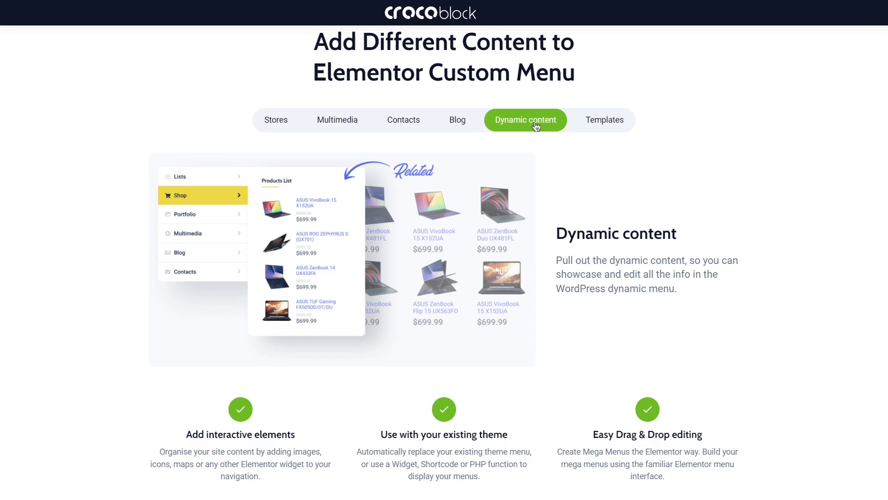
left_click(608, 129)
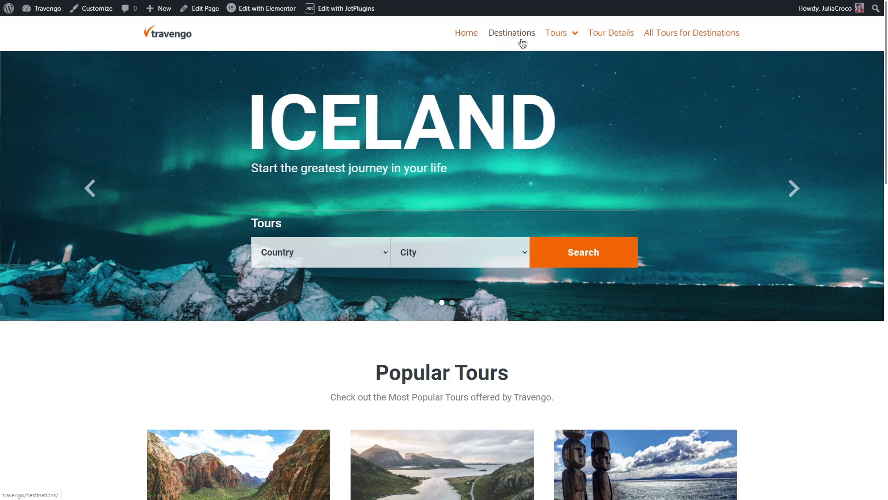
Look at the Tours item in the Travengo site's header menu and open the site's WordPress dashboard
mouse_move(549, 43)
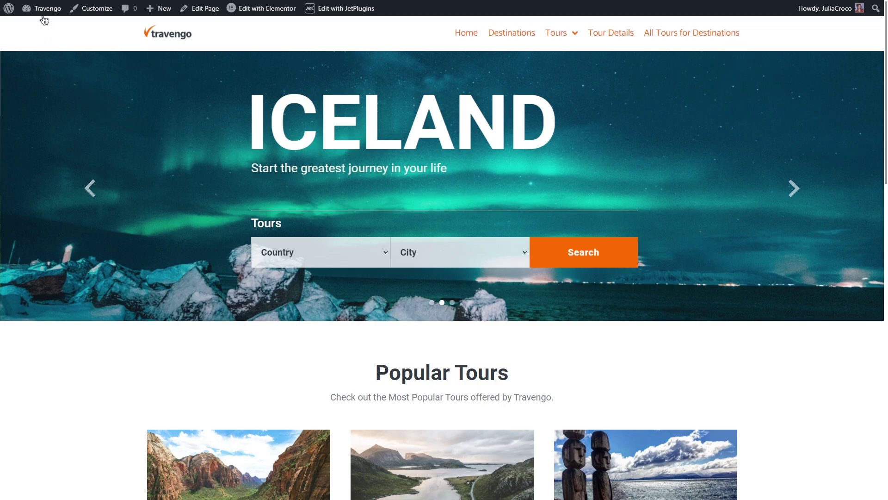
mouse_move(43, 14)
left_click(59, 26)
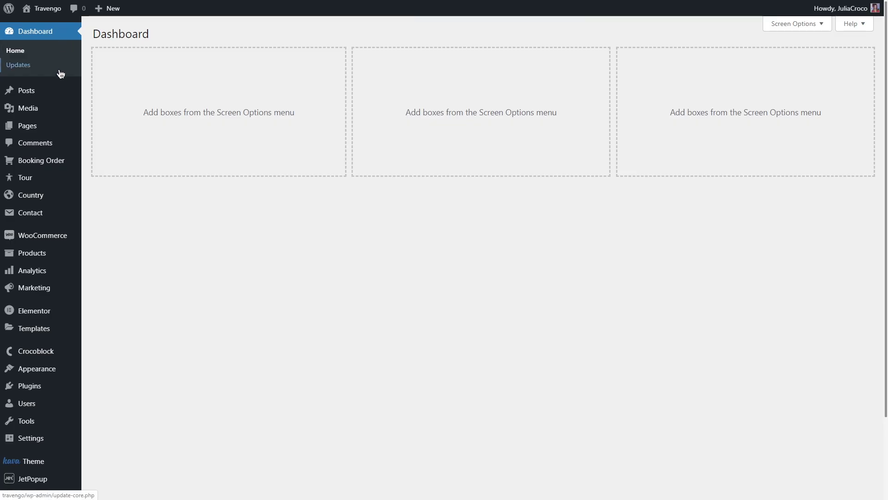
Open JetMenu's general settings in the JetPlugins settings and enable Revamp Menu
mouse_move(59, 351)
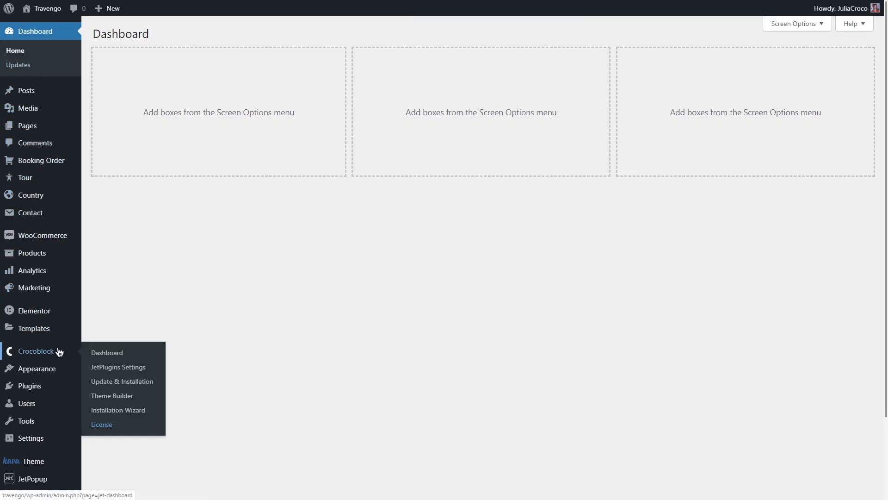
left_click(155, 366)
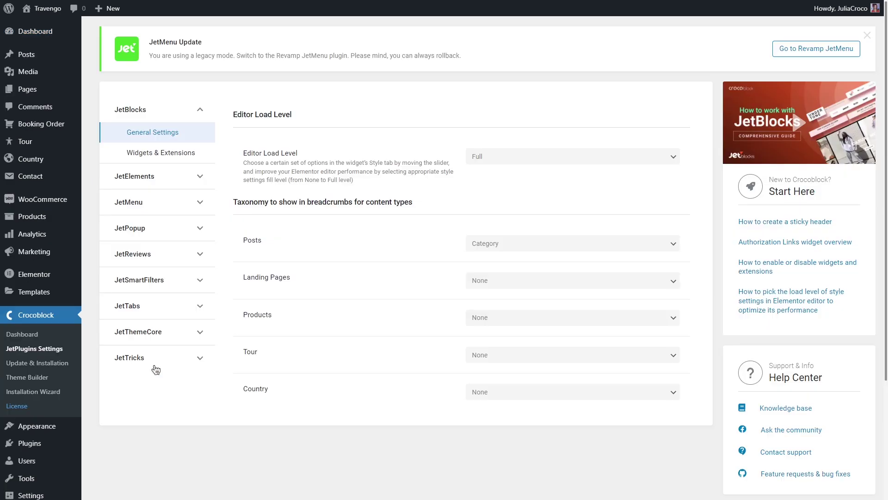
left_click(197, 202)
left_click(194, 224)
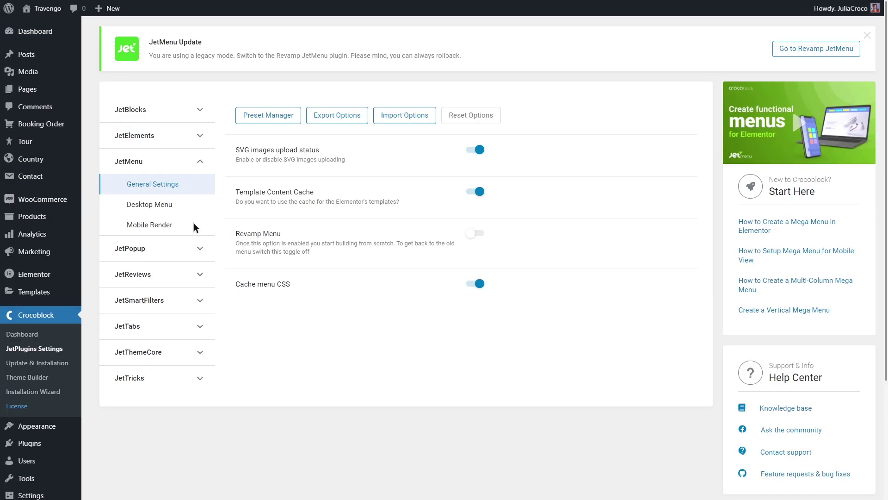
left_click(477, 236)
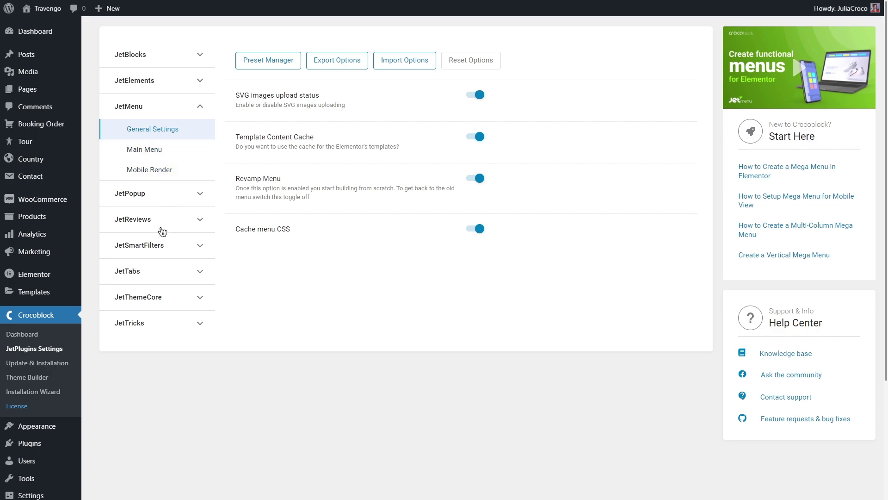
Assign the Travengo site's Main menu to the Main display location and save the menu
mouse_move(71, 426)
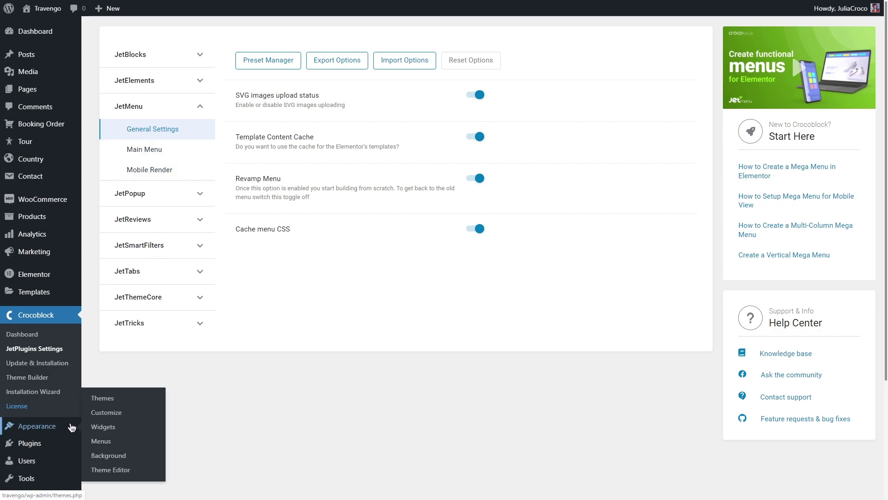
left_click(141, 443)
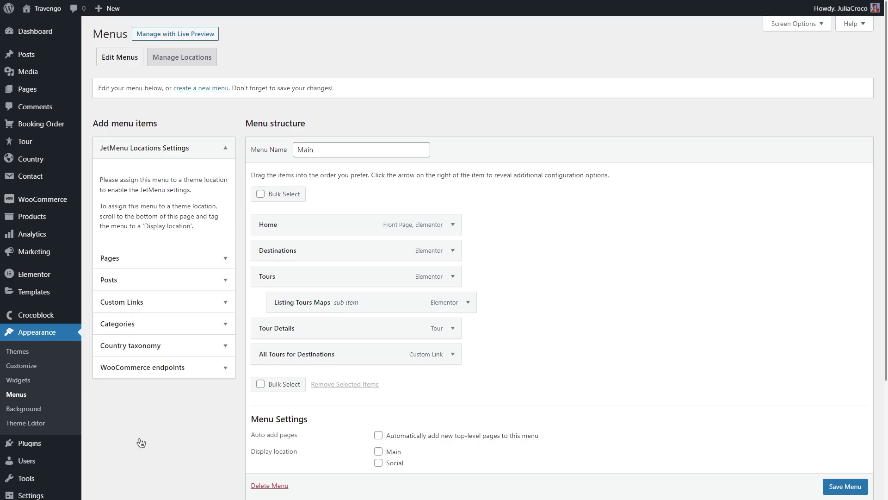
scroll(141, 443, "down", 1)
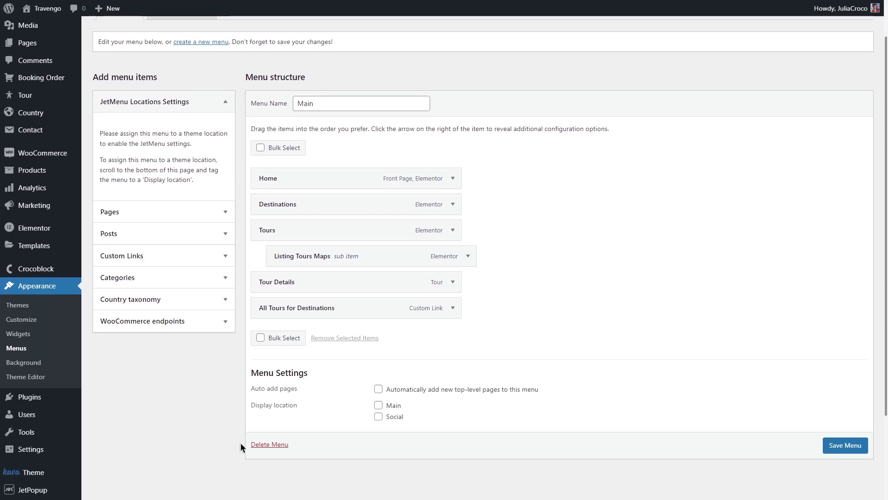
left_click(378, 405)
left_click(860, 449)
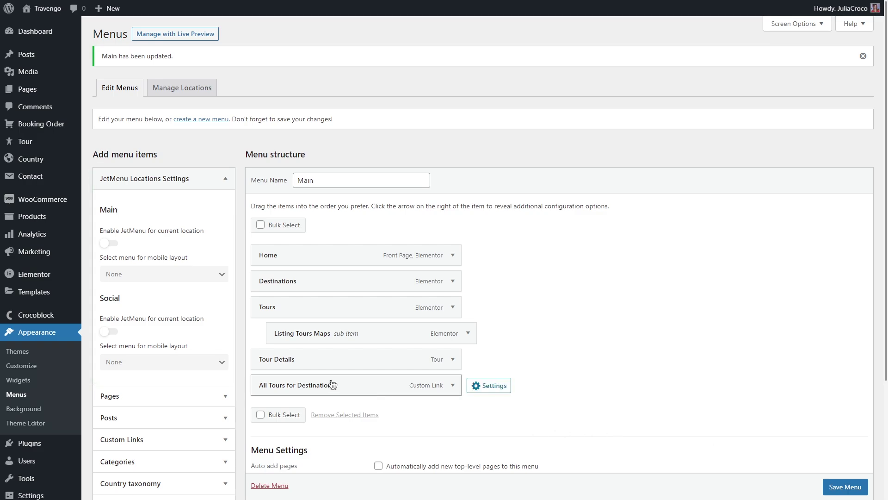
Enable JetMenu for the Main location, keeping None as the menu for mobile layout
left_click(111, 244)
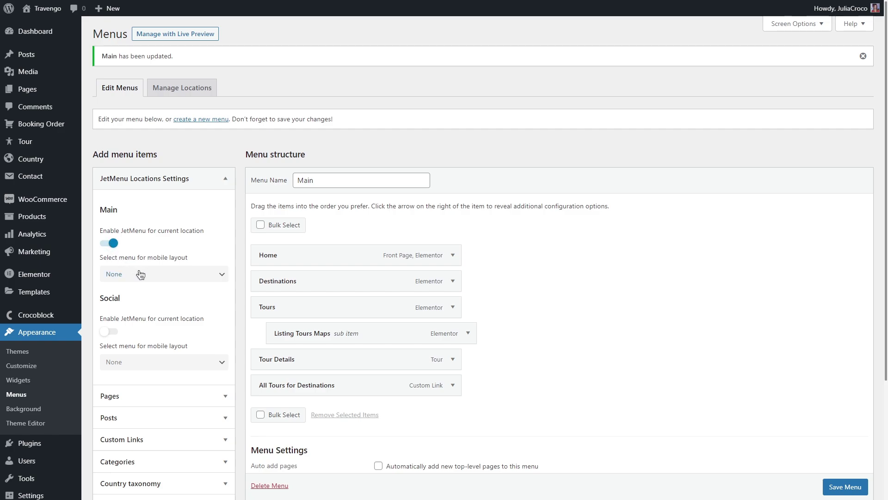
left_click(140, 274)
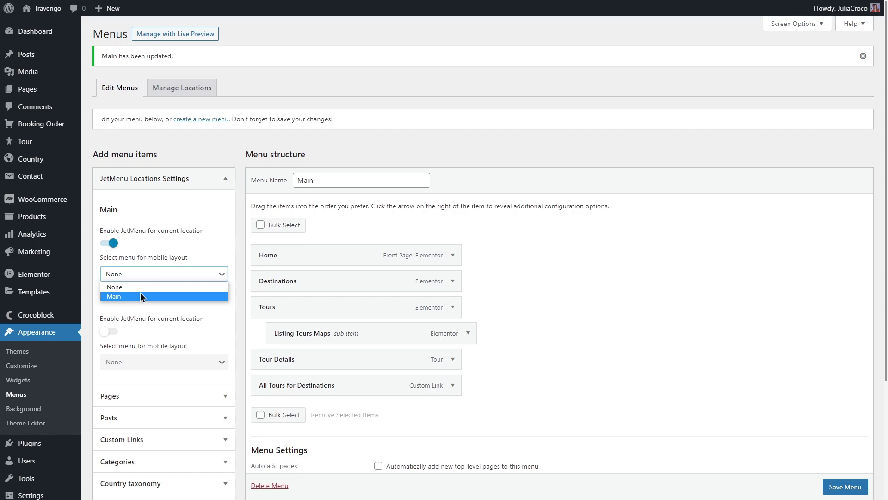
left_click(141, 274)
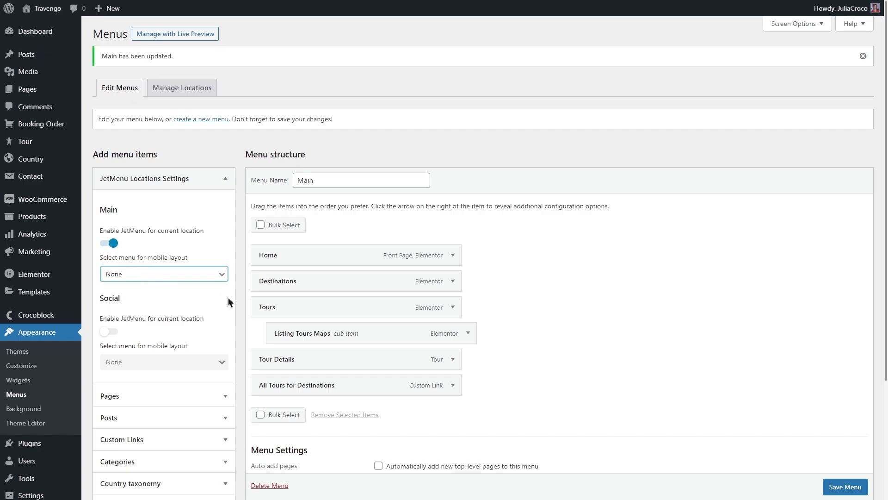
Examine the Destinations item's JetMenu settings for icon, badge, advanced options and mega content
mouse_move(393, 288)
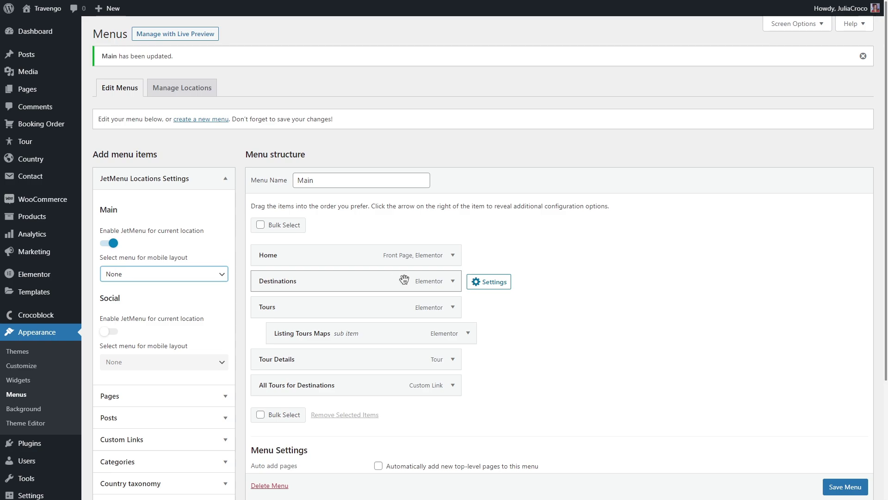
left_click(489, 286)
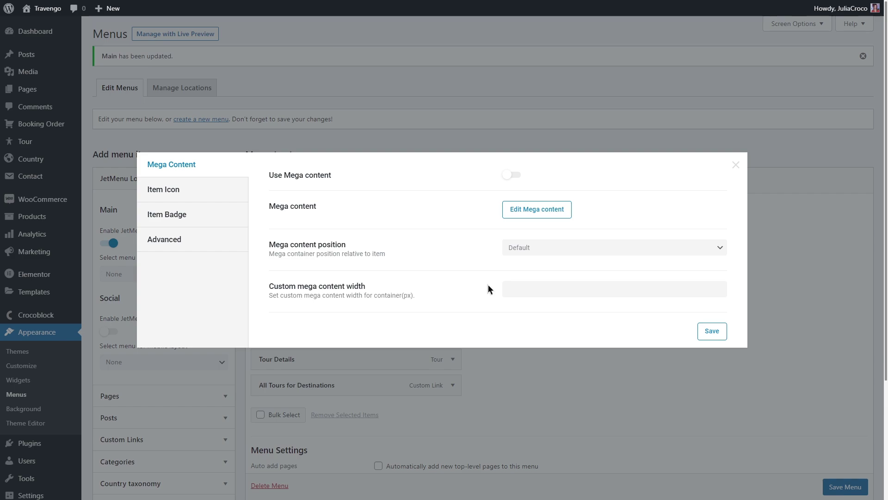
left_click(209, 191)
left_click(209, 221)
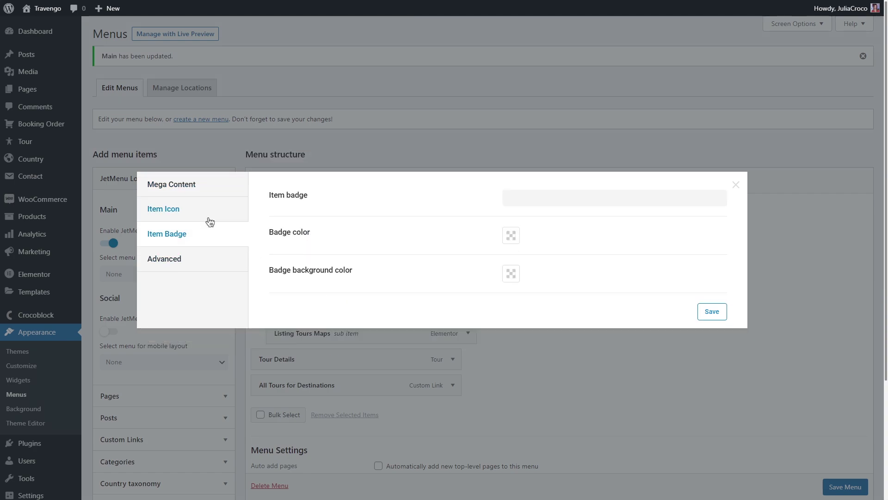
left_click(209, 259)
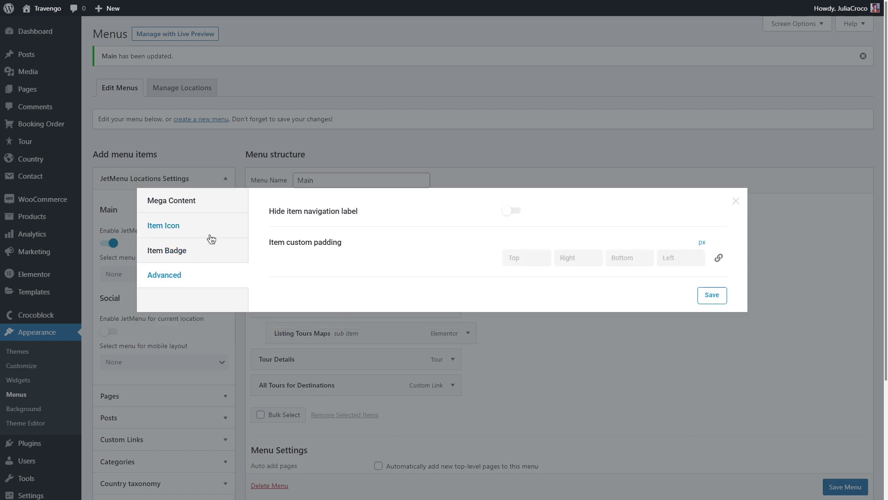
left_click(213, 201)
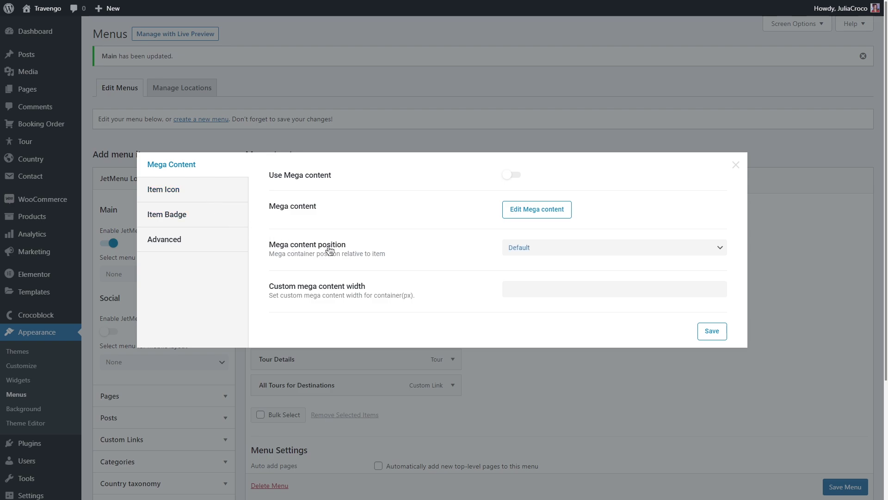
Turn on mega content for the Destinations item and add a single-column section to that content
left_click(515, 176)
left_click(535, 210)
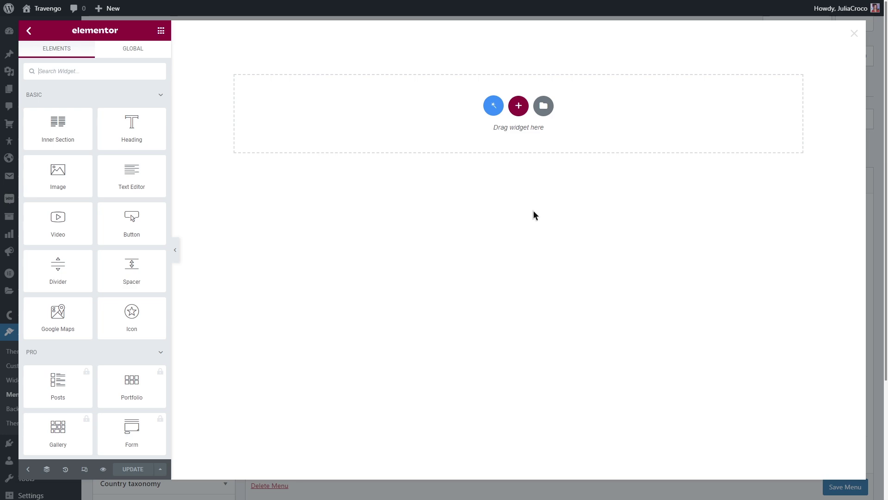
left_click(518, 106)
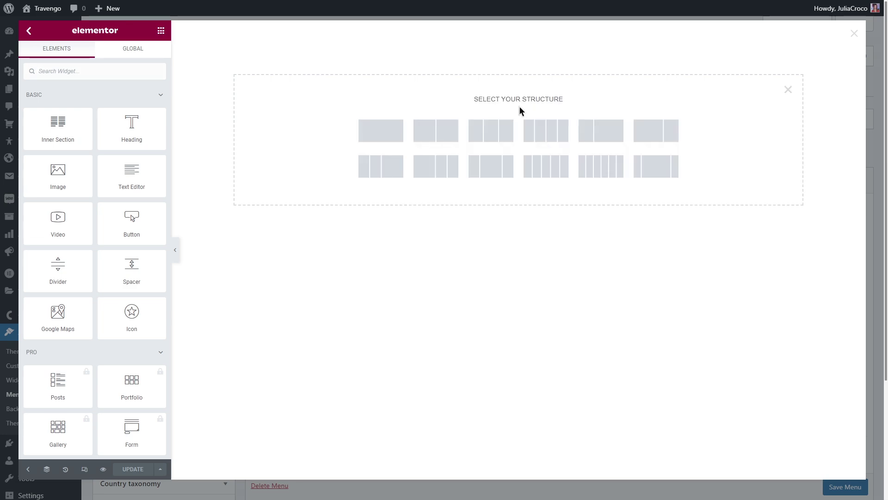
left_click(376, 131)
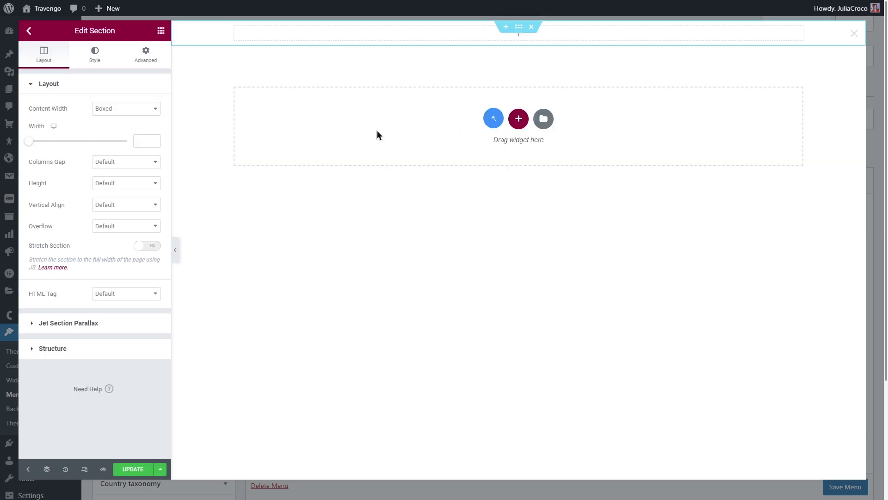
Set the section's width to 600 and keep its content width Boxed
left_click(142, 141)
type("600")
left_click(139, 110)
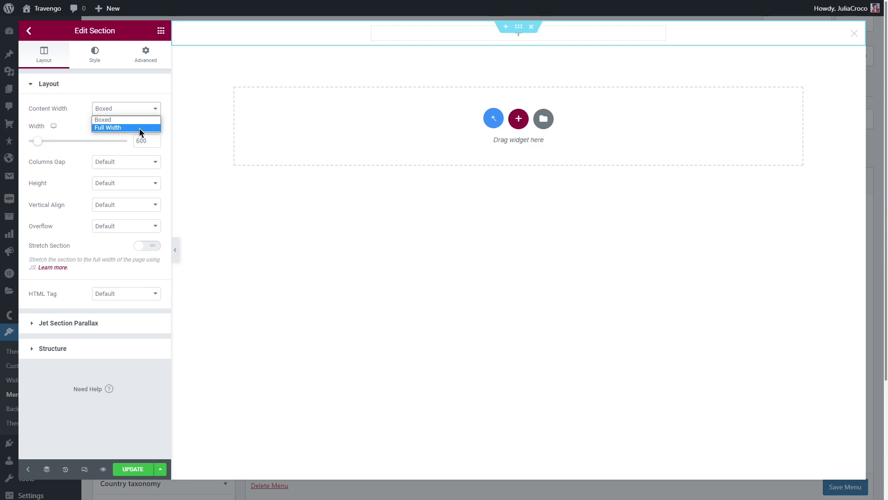
left_click(139, 118)
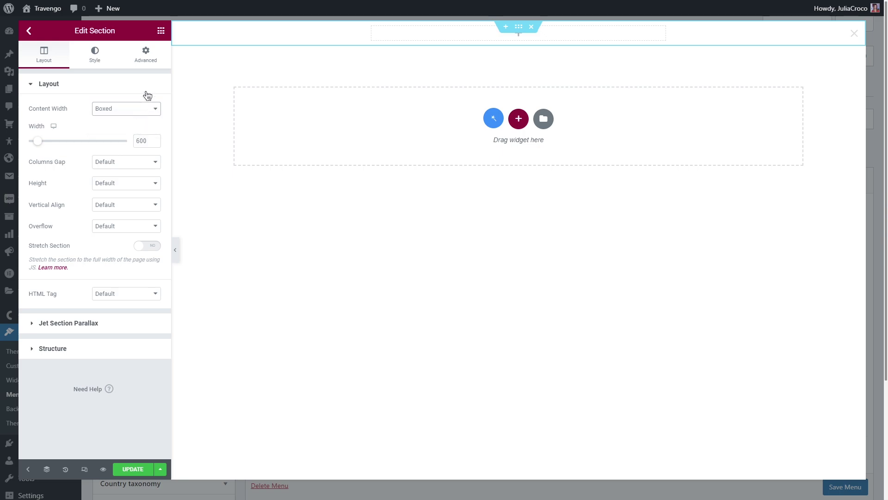
Add a Listing Grid widget to the section and choose Listing Country as its listing
left_click(161, 31)
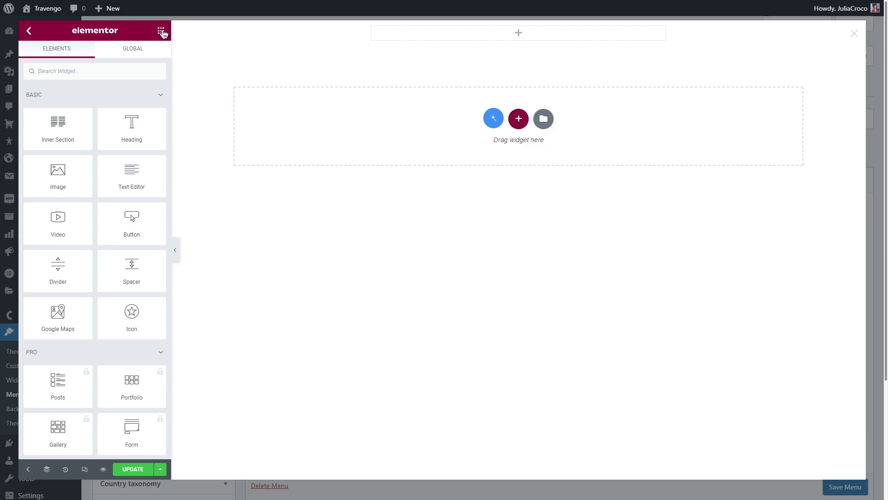
left_click(109, 71)
type("listing grid")
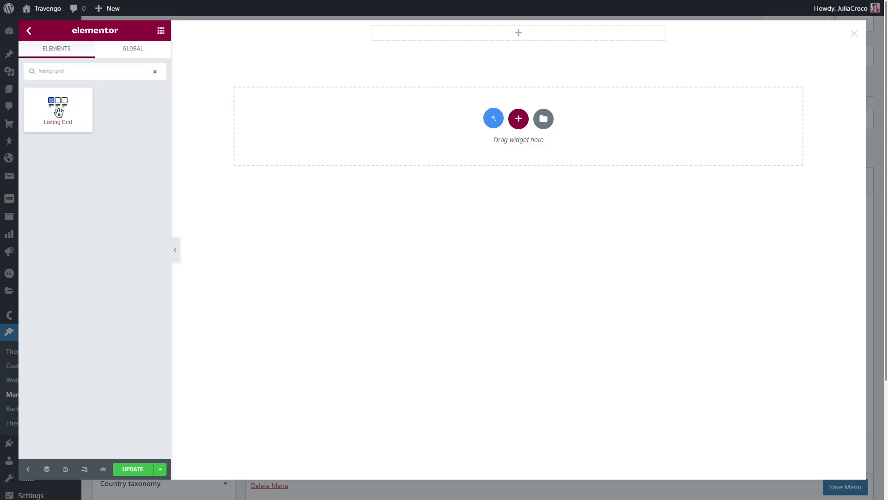
left_click_drag(57, 110, 403, 35)
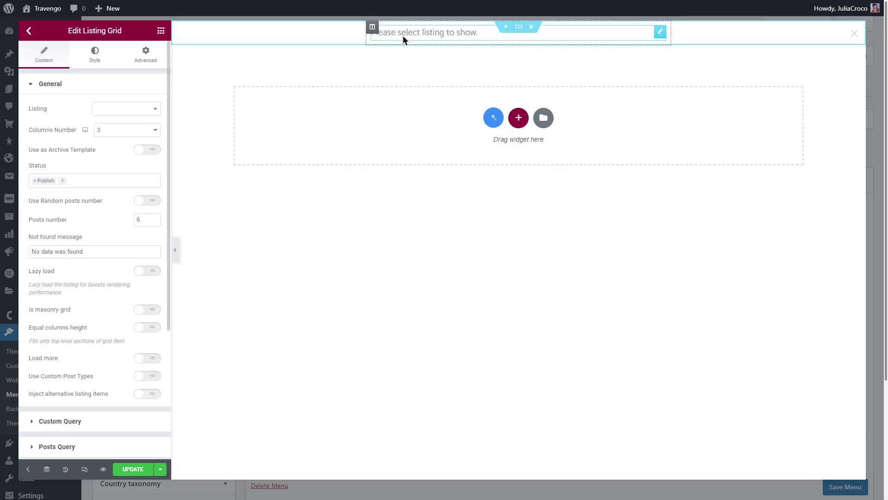
left_click(124, 109)
type("countr")
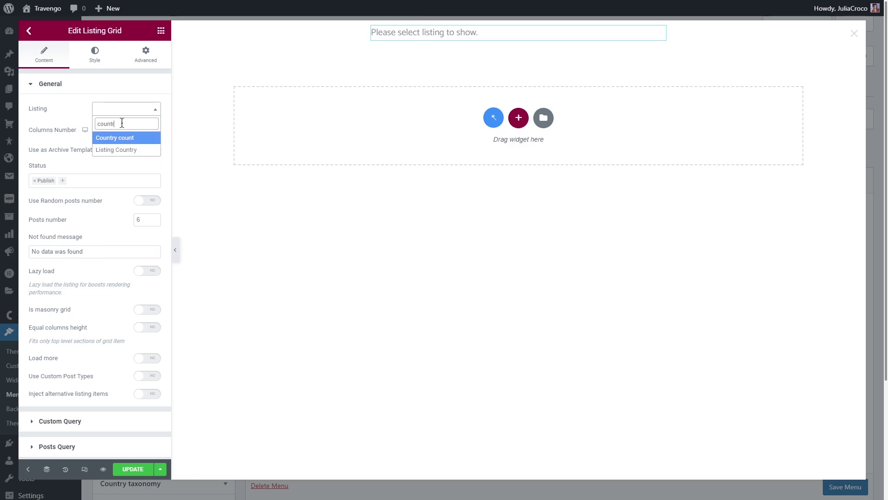
left_click(129, 149)
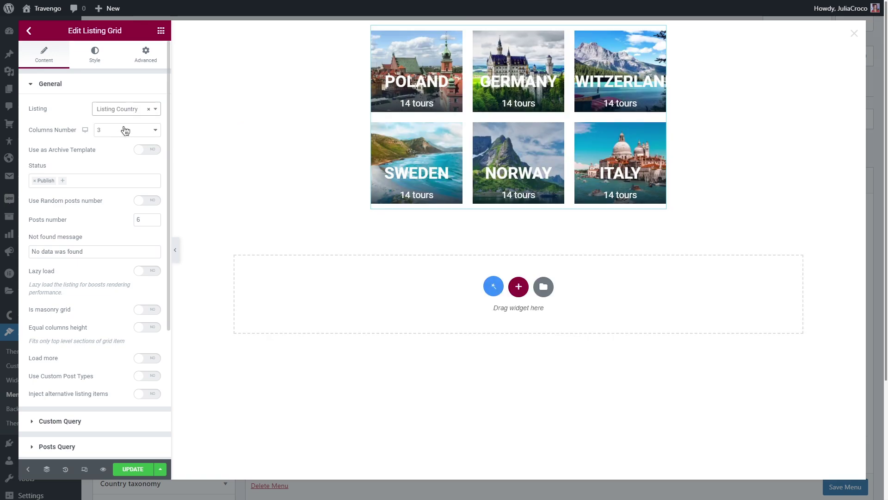
Try 6 and 2 columns for the listing grid and return it to 3 columns
left_click(123, 130)
left_click(121, 179)
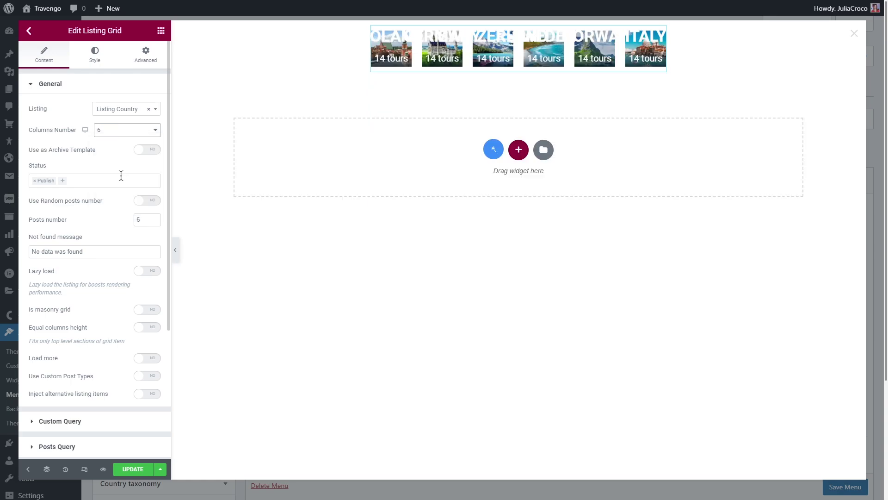
left_click(118, 133)
left_click(118, 148)
left_click(118, 132)
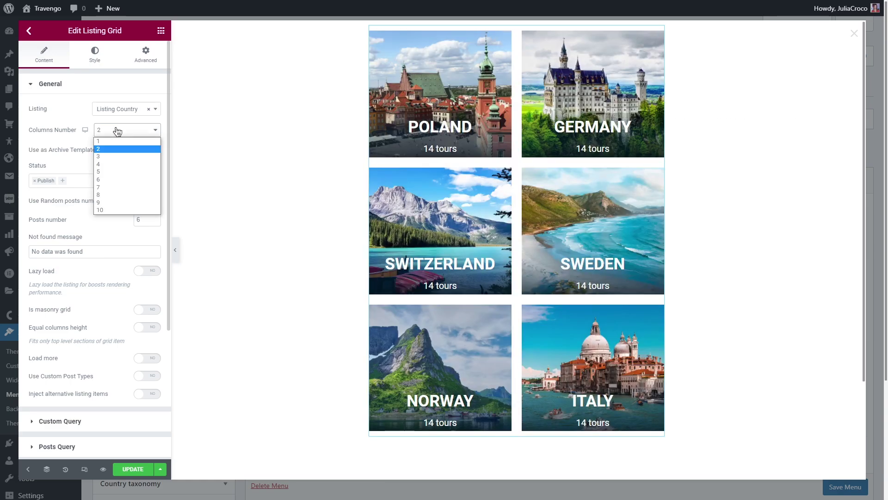
left_click(116, 155)
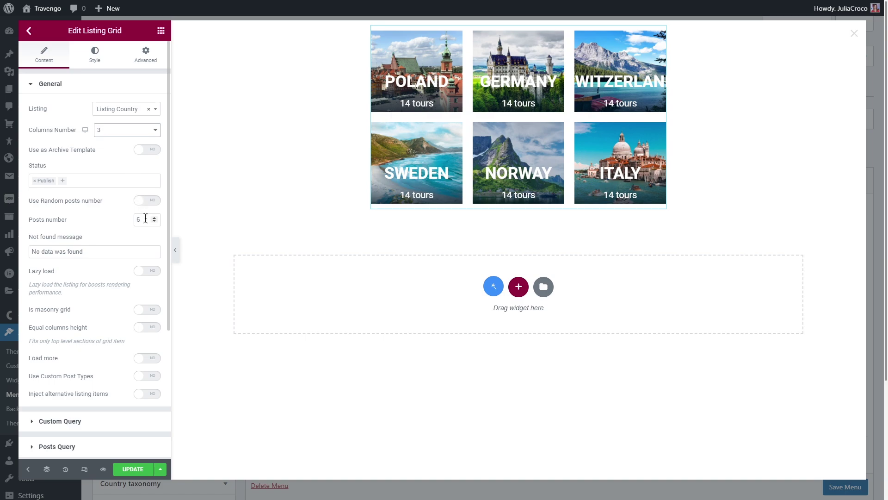
Try showing 9 posts in the listing grid and return the posts number to 6
left_click_drag(146, 218, 135, 219)
type("9")
key("BackSpace")
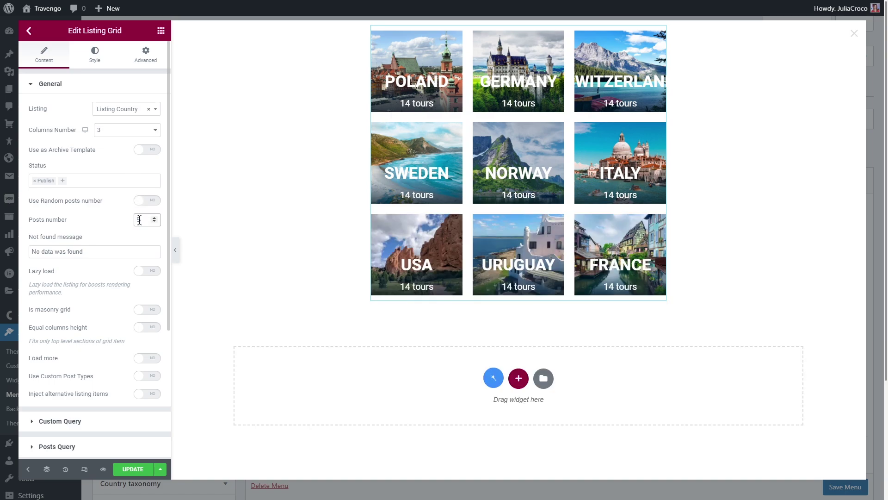
type("6")
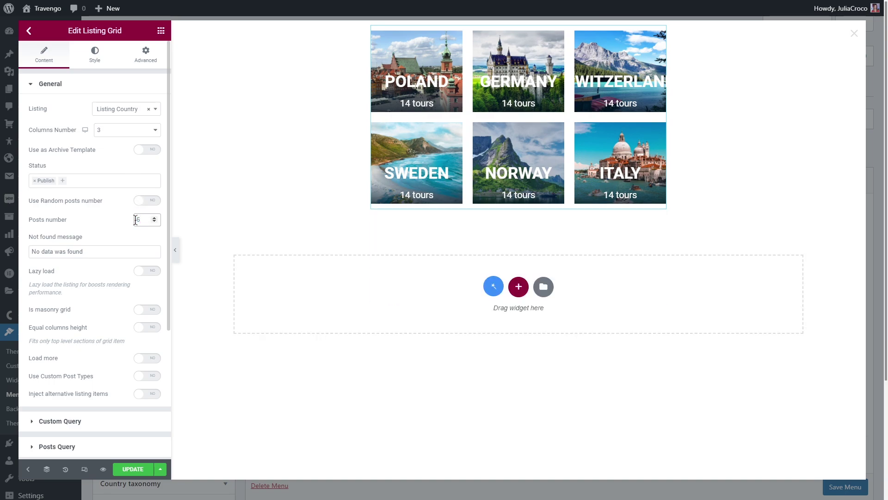
Add a Heading widget above the listing grid with the title "The most popular destinations:"
left_click(161, 30)
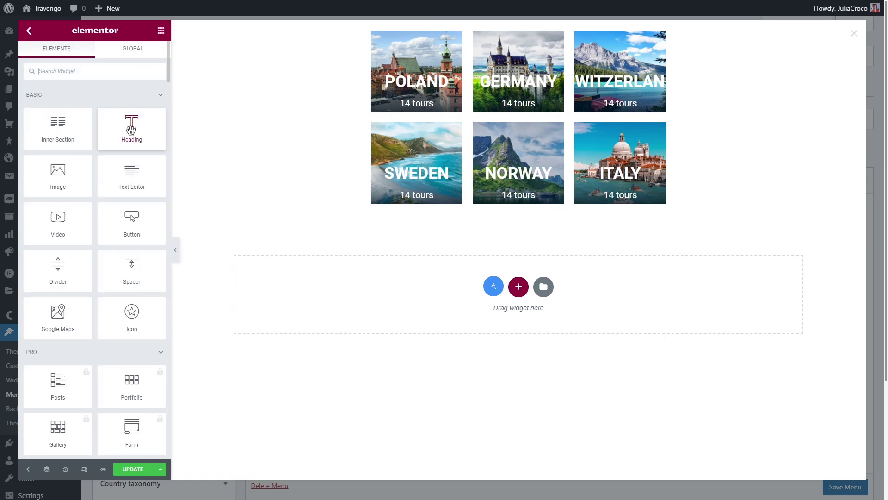
left_click_drag(131, 129, 409, 33)
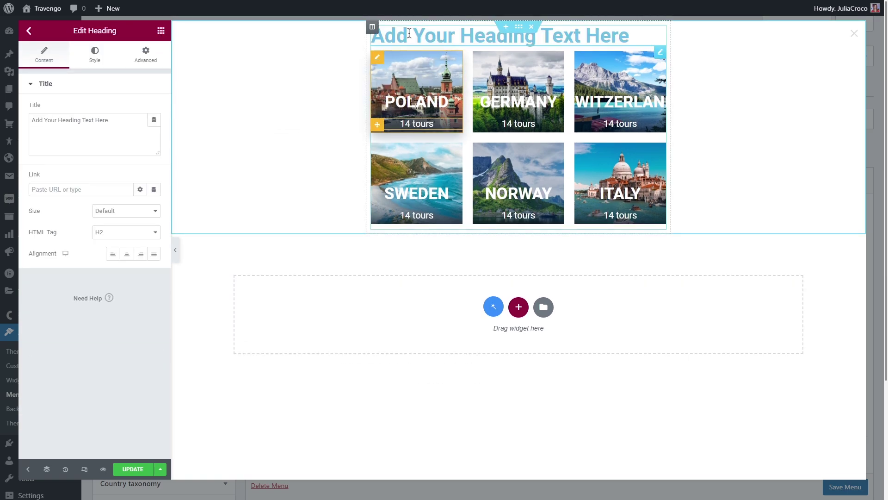
left_click_drag(110, 119, 31, 120)
type("The most popular destinations:")
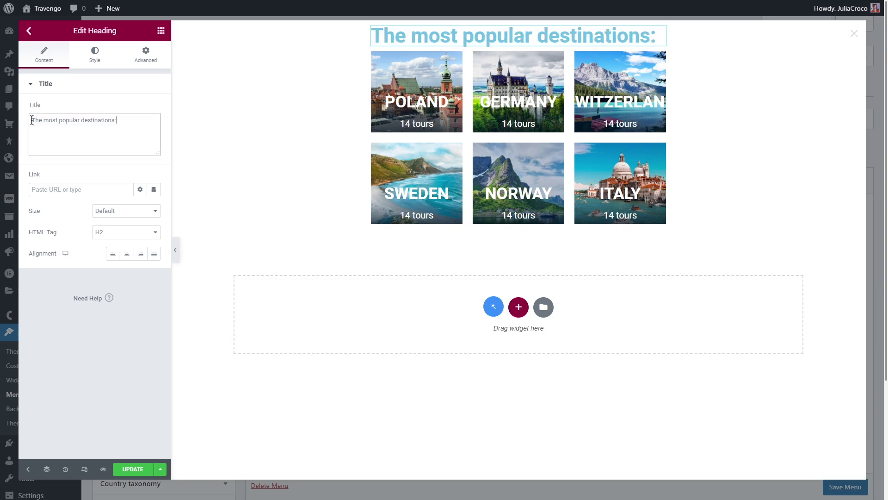
Set the text color of the "The most popular destinations:" heading to #5E6972
left_click(94, 56)
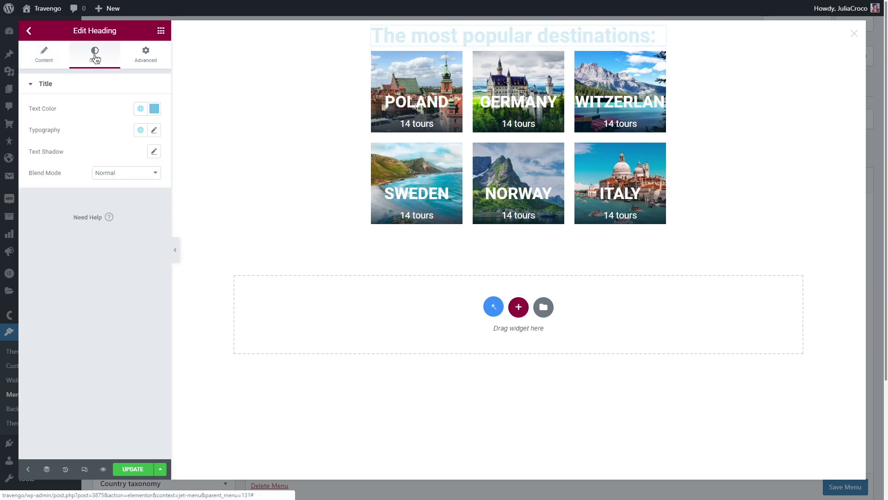
left_click(154, 109)
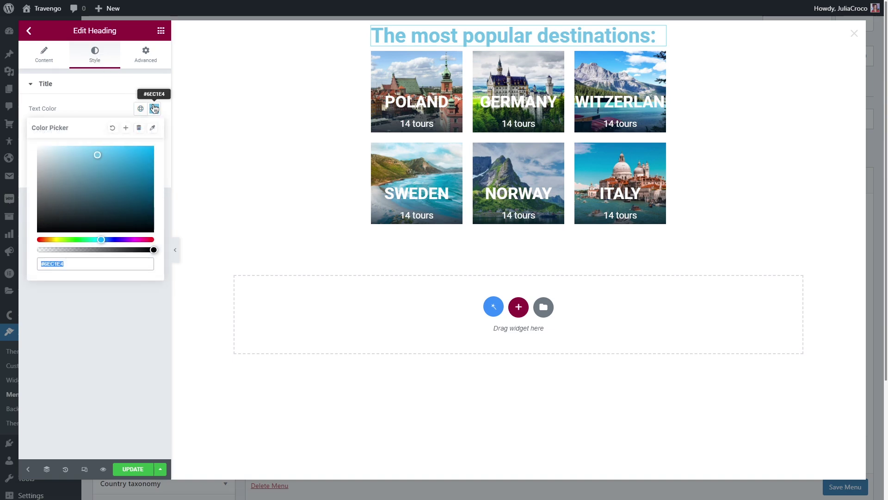
type("#5E6972")
left_click(115, 110)
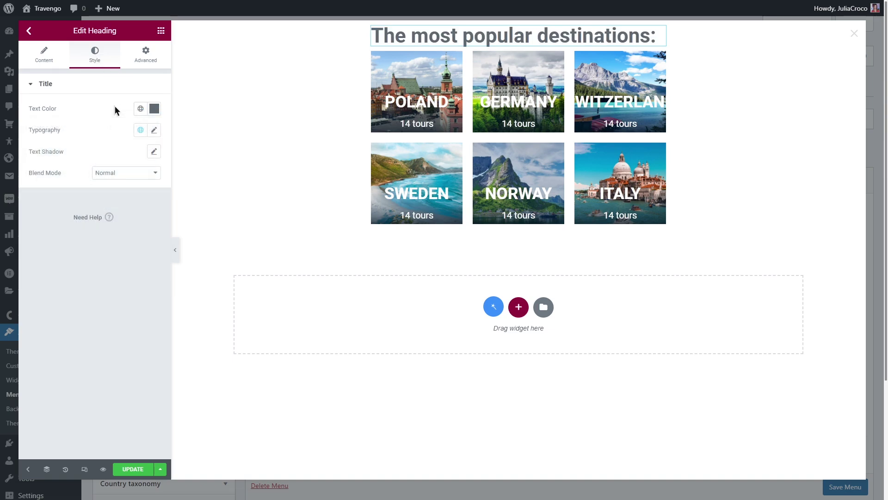
Set the heading's typography to size 19 px and weight 700
left_click(154, 130)
left_click(134, 210)
type("19")
left_click(119, 231)
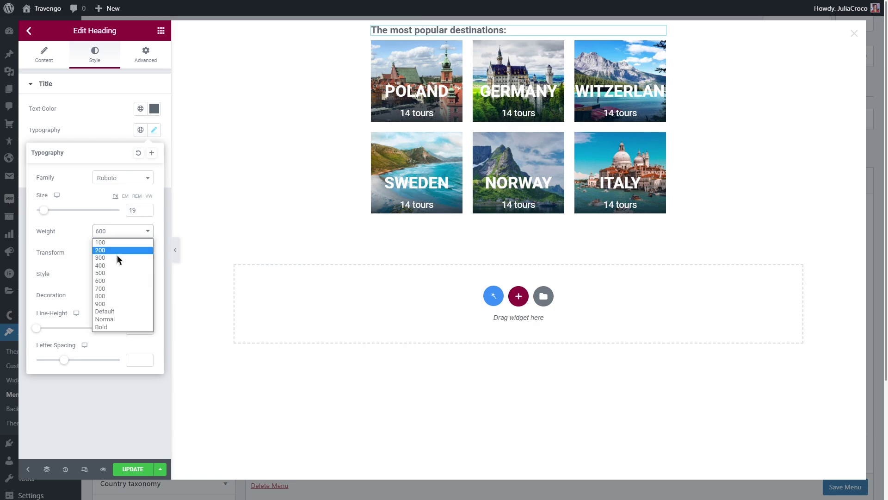
left_click(115, 288)
left_click(103, 131)
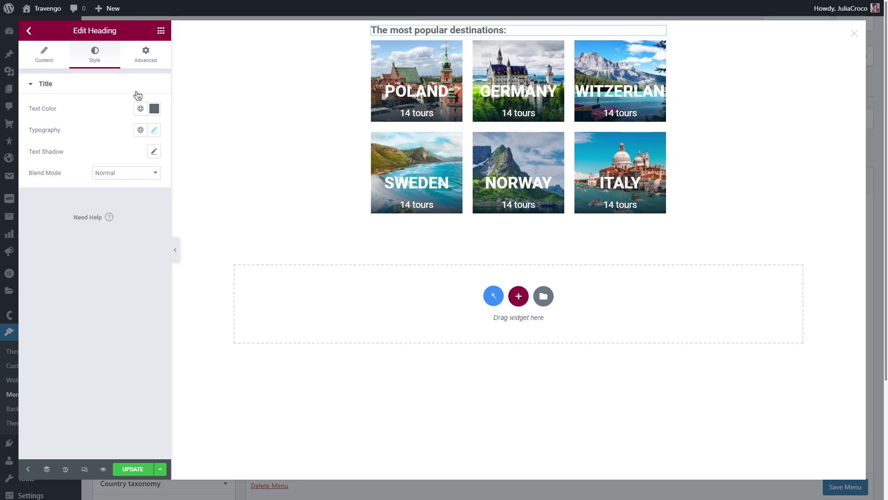
Add a Button widget labelled "More destinations..." below the country listing grid
left_click(161, 31)
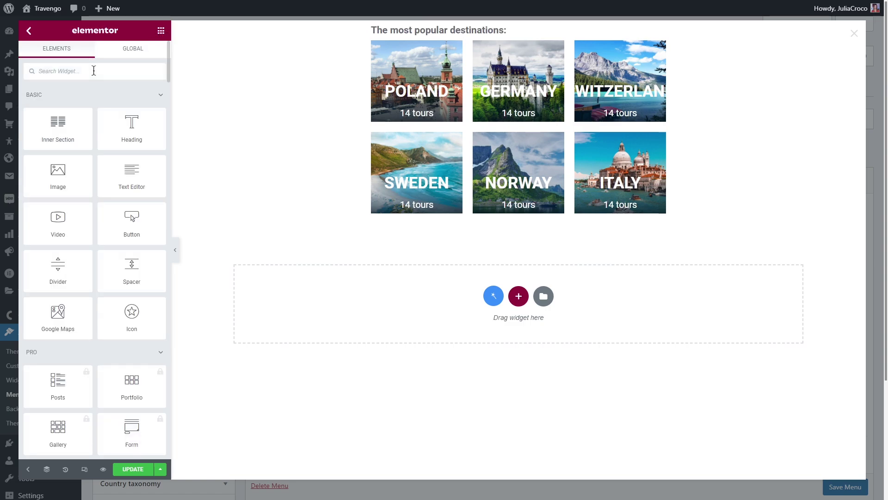
type("button")
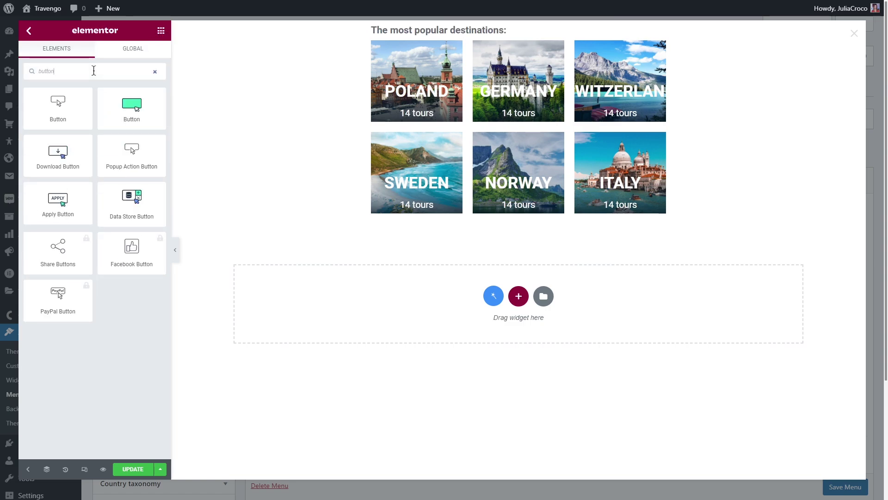
left_click_drag(115, 93, 490, 220)
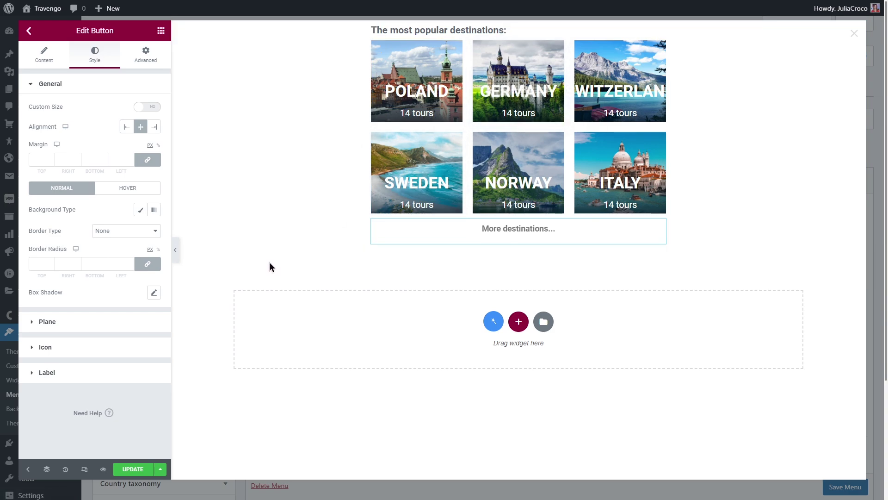
Update and close the Destinations mega content, then save and close the menu item's settings
left_click(134, 469)
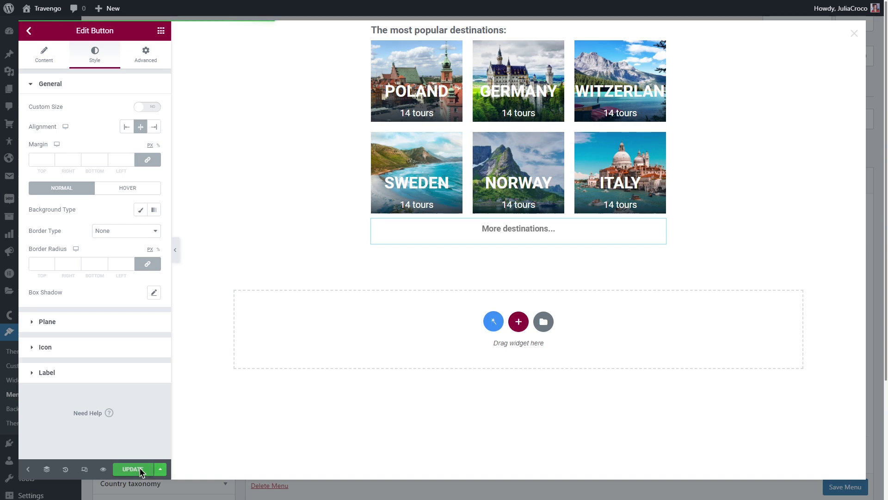
left_click(853, 31)
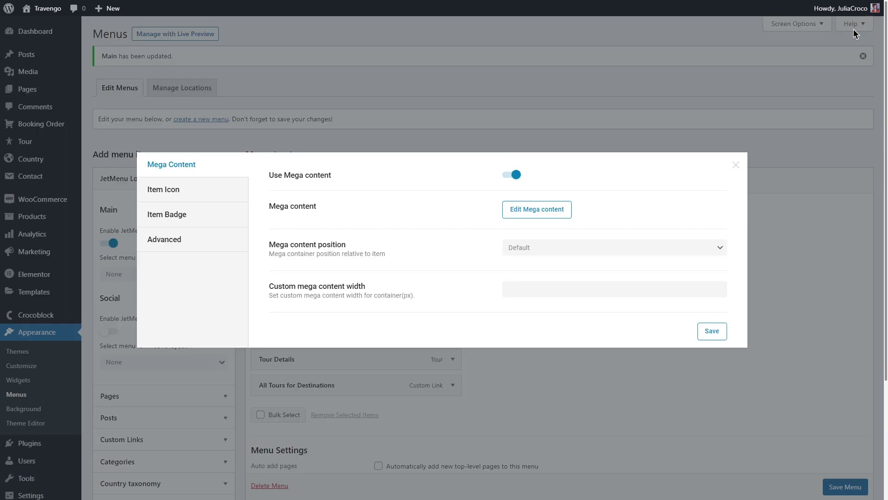
left_click(705, 331)
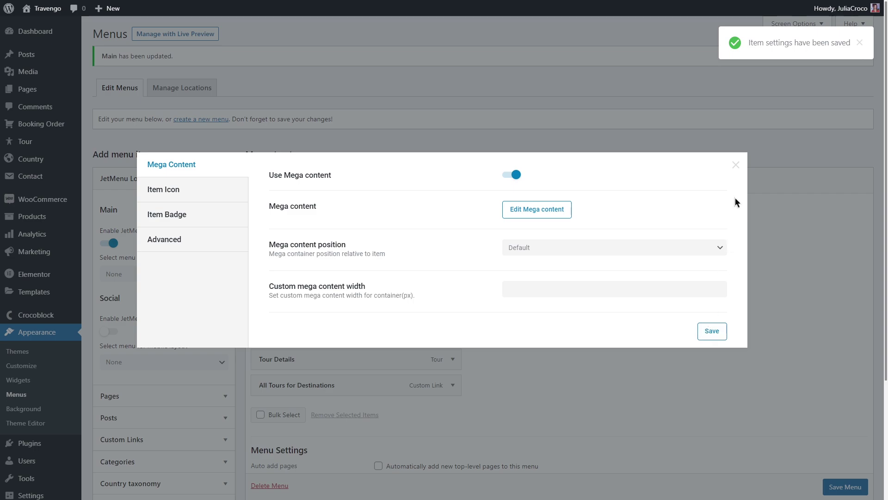
left_click(735, 165)
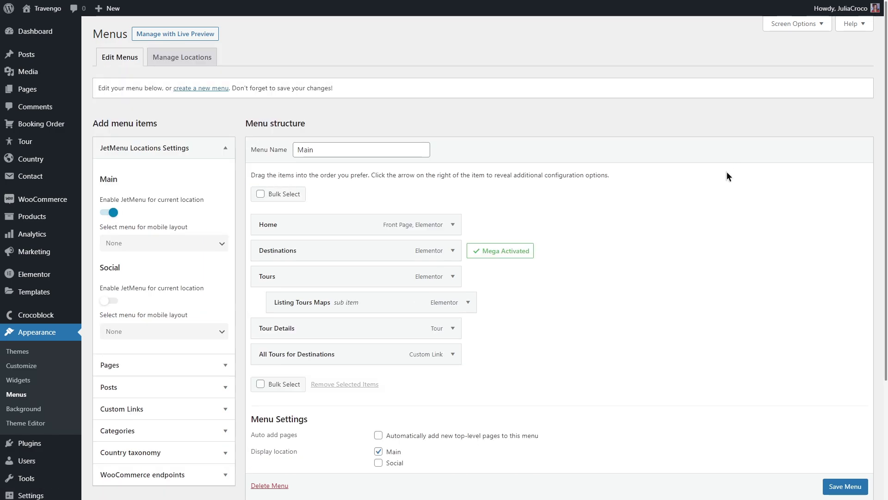
Create a new menu named "Countries"
mouse_move(557, 258)
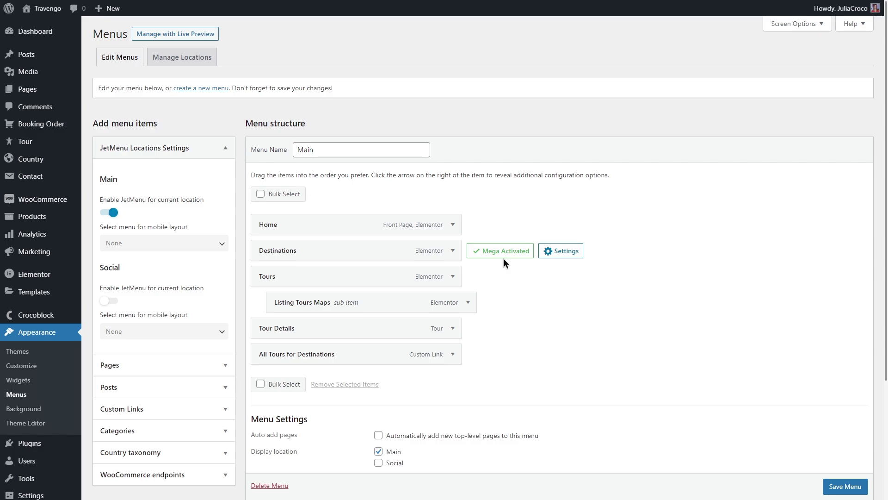
left_click(204, 88)
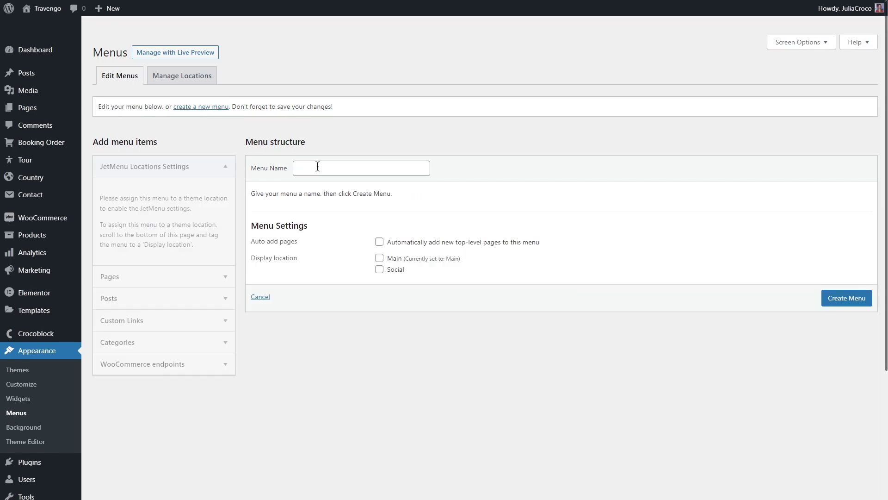
left_click(317, 166)
left_click(351, 190)
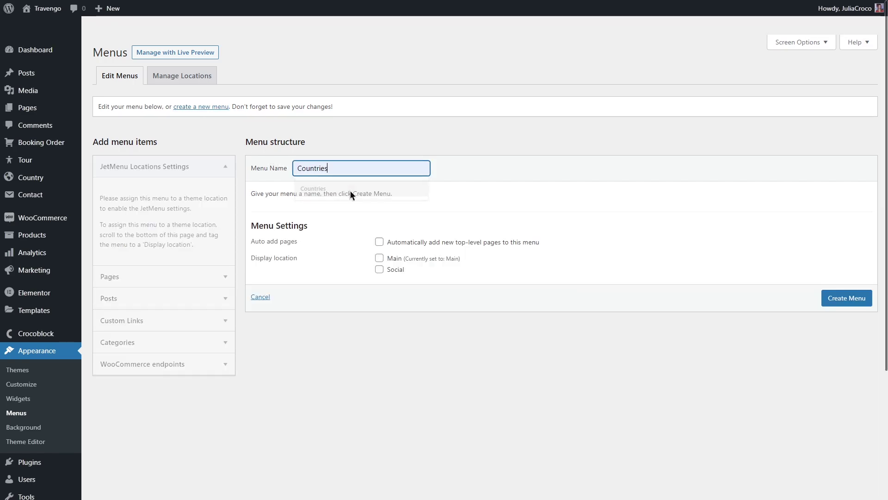
left_click(843, 300)
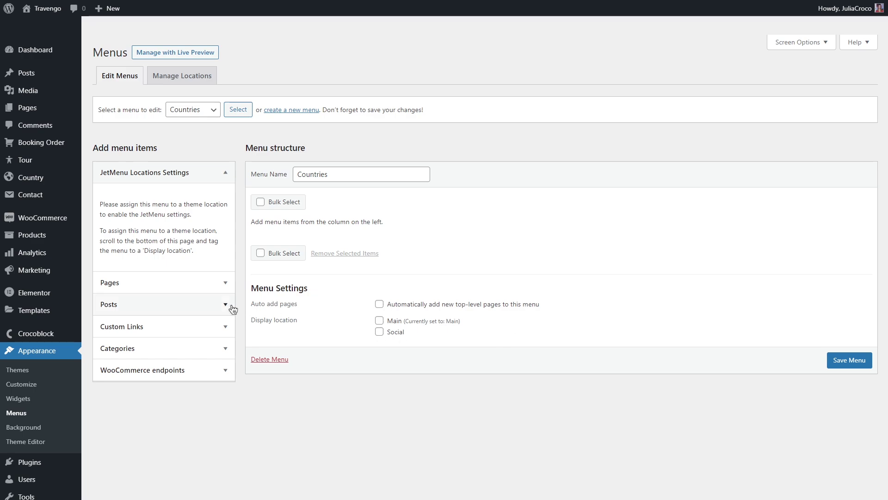
Look through the Pages, Posts, Custom Links and WooCommerce endpoints available as menu items, and open Screen Options
left_click(211, 282)
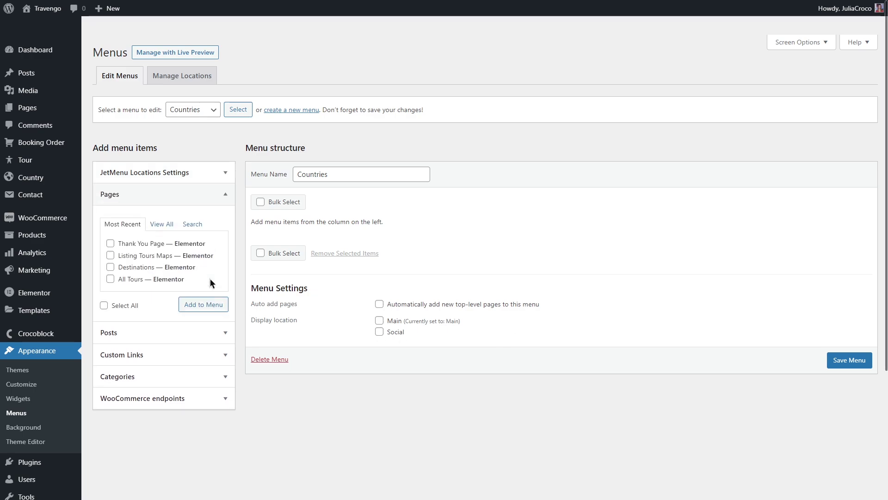
left_click(210, 330)
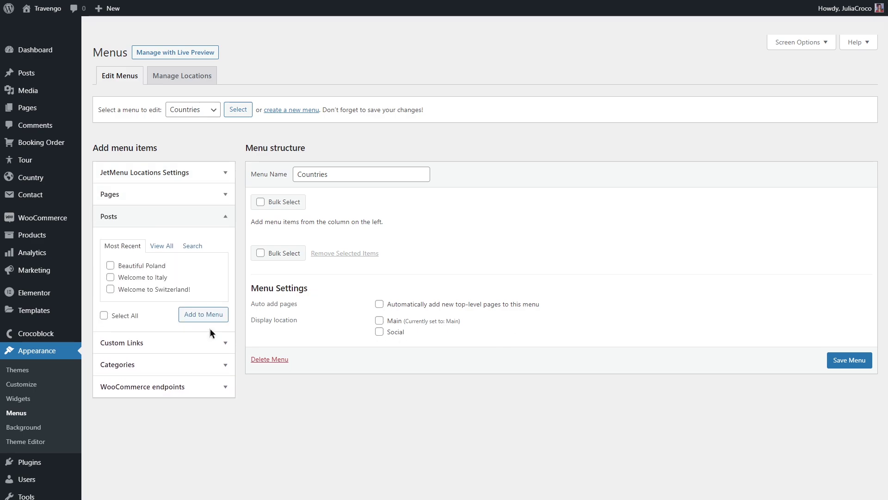
left_click(207, 343)
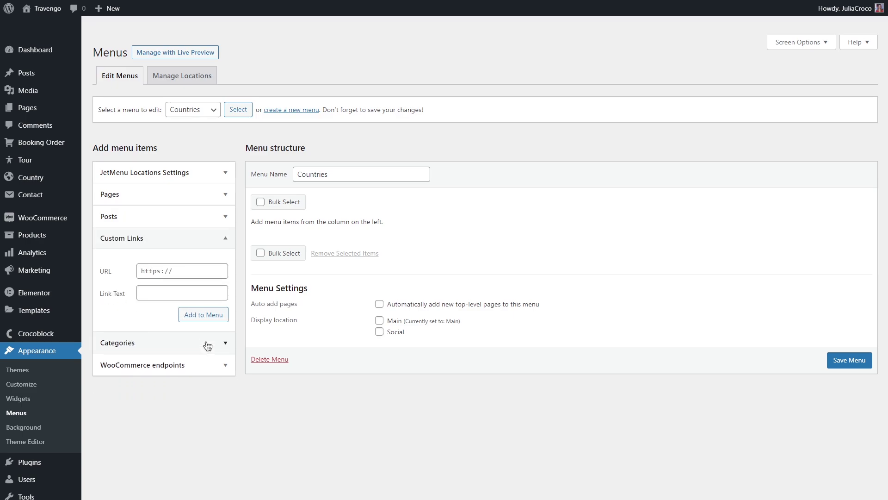
left_click(201, 365)
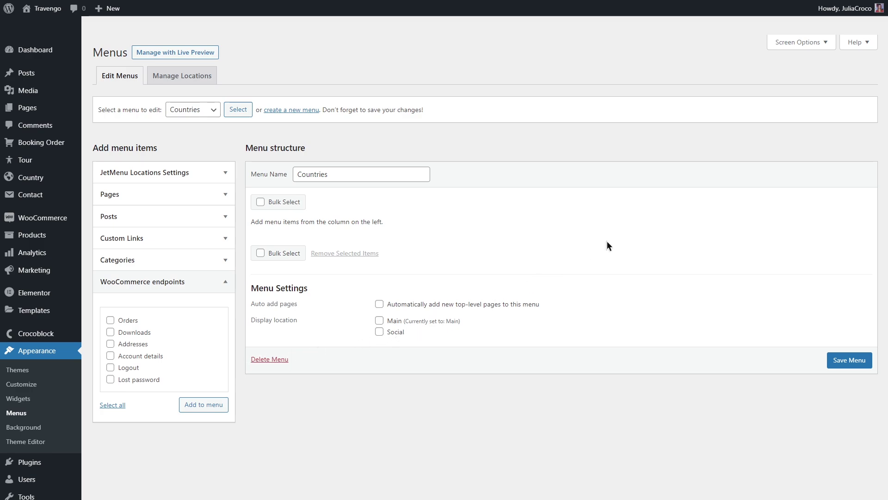
left_click(812, 46)
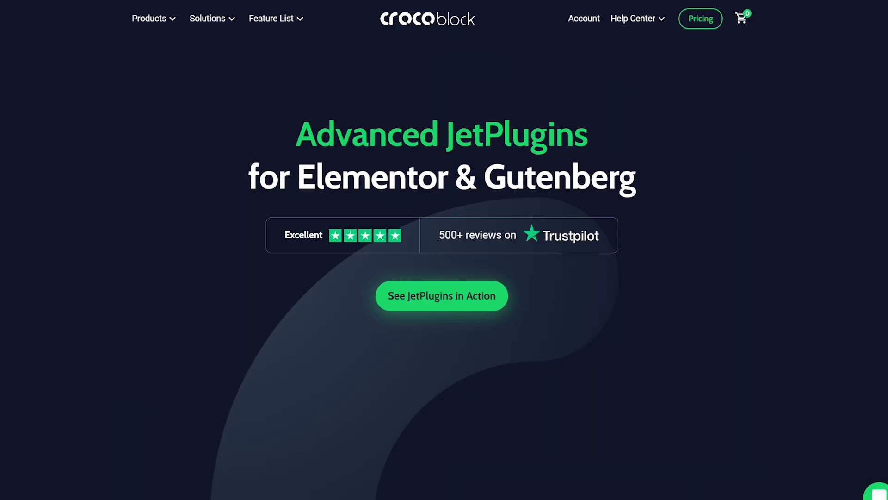
Switch to the Crocoblock website and view the Help Center's Troubleshooter article list
mouse_move(646, 30)
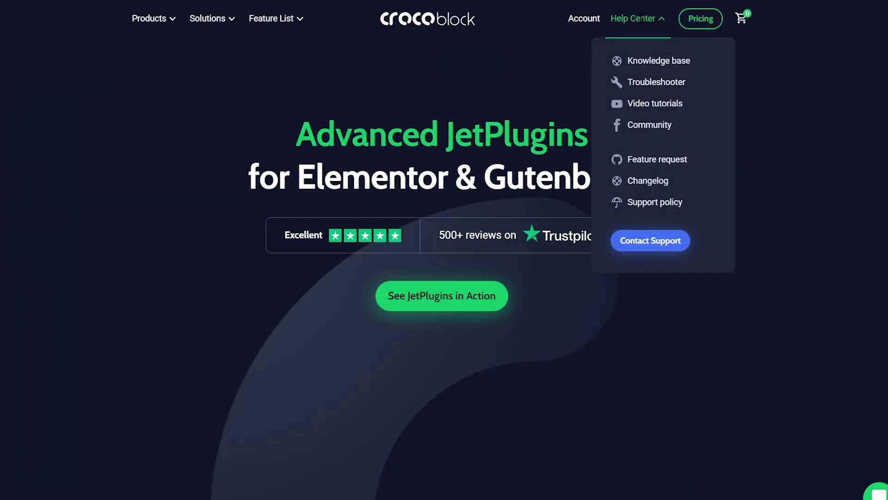
left_click(674, 83)
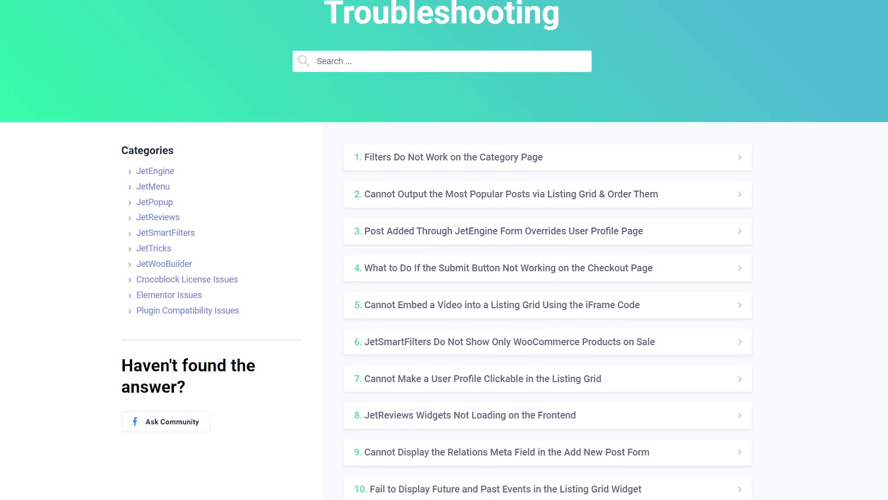
scroll(444, 249, "down", 3)
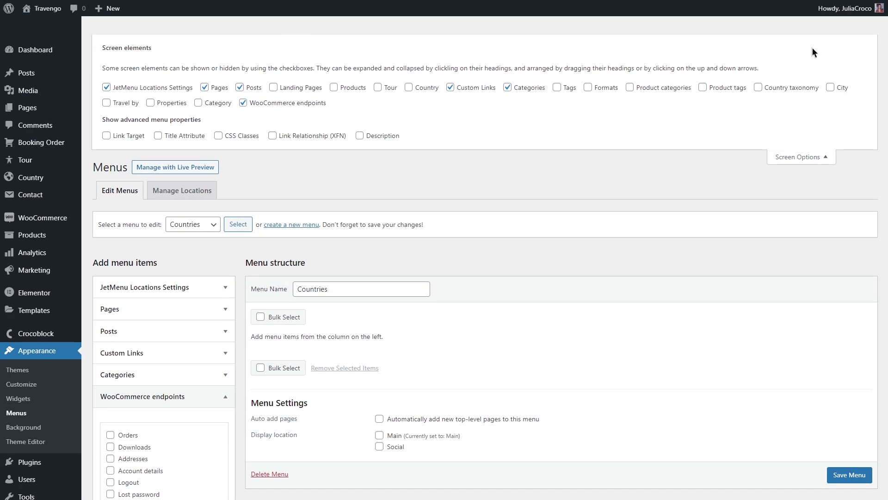
Enable Country taxonomy among the displayed screen elements and close the screen options
left_click(759, 88)
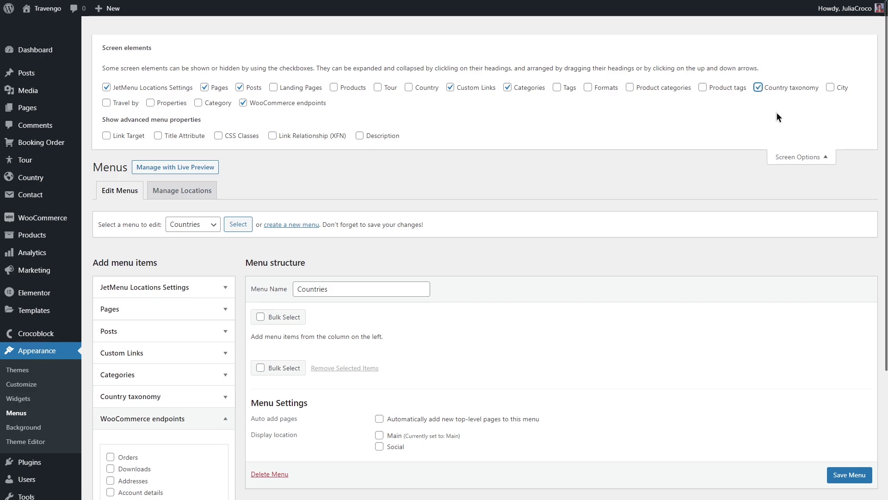
left_click(803, 152)
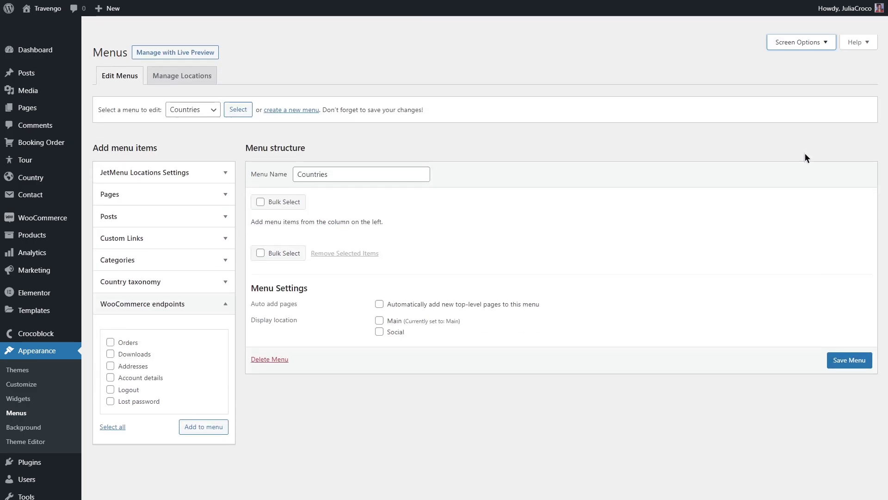
Add all most used Country taxonomy terms to the Countries menu and save the menu
left_click(223, 281)
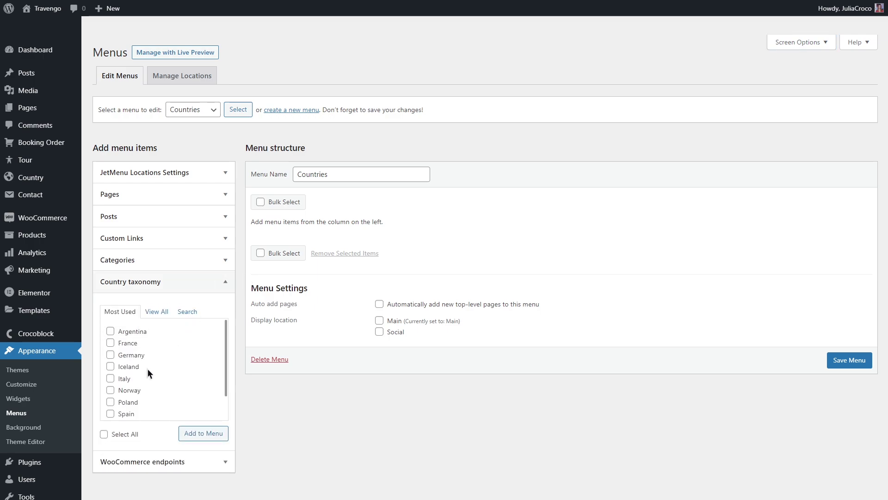
left_click(104, 434)
left_click(206, 435)
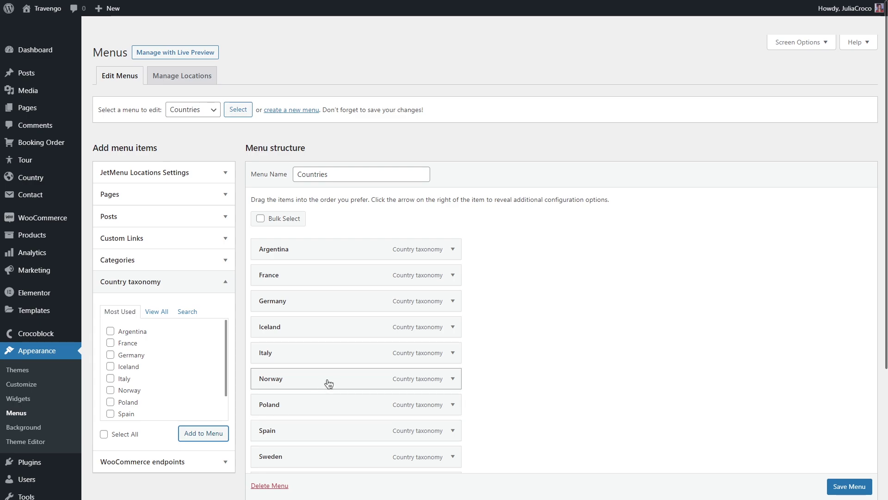
scroll(338, 369, "down", 2)
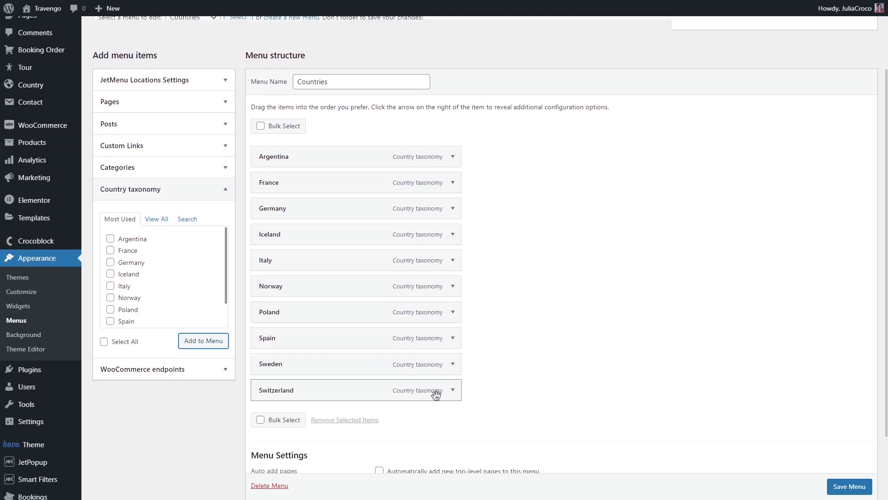
scroll(832, 486, "down", 1)
left_click(838, 486)
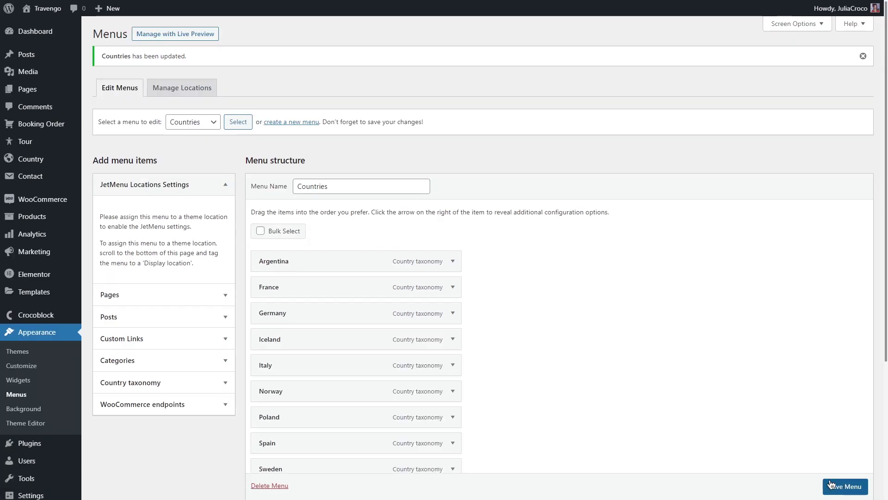
Switch to editing the Main menu
left_click(212, 122)
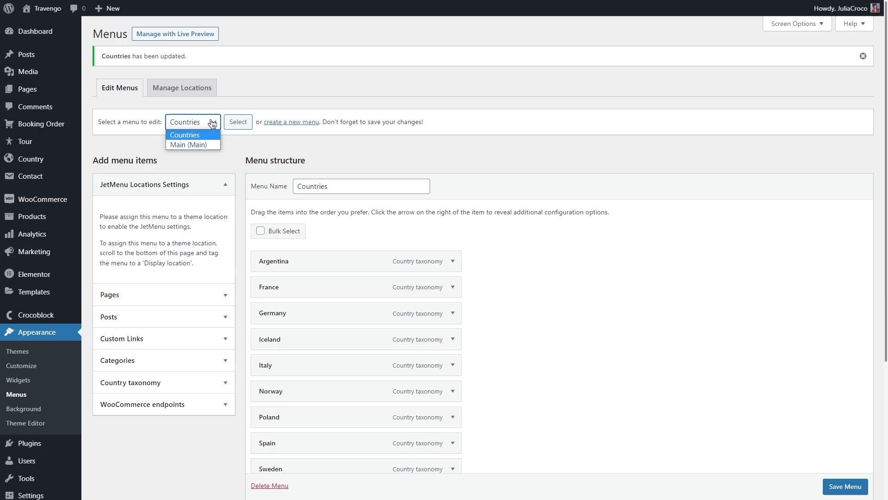
left_click(212, 143)
left_click(237, 123)
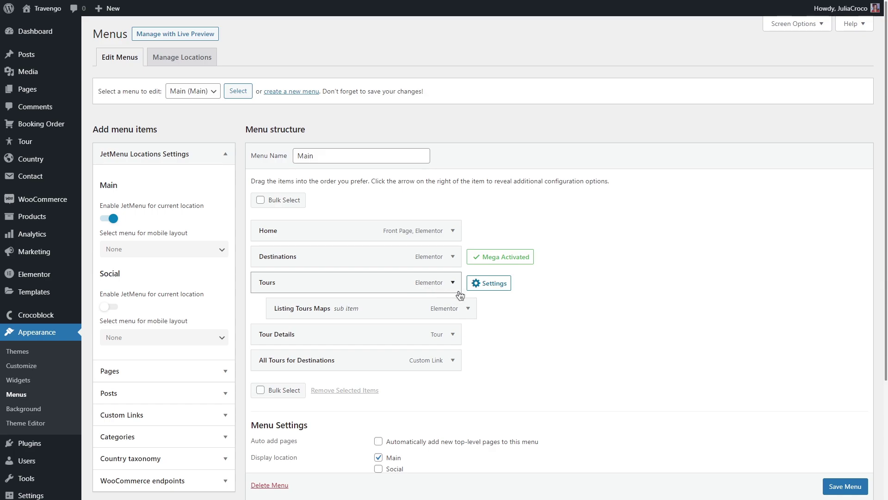
Enable mega content for the Tours menu item and open its mega content for editing
left_click(493, 284)
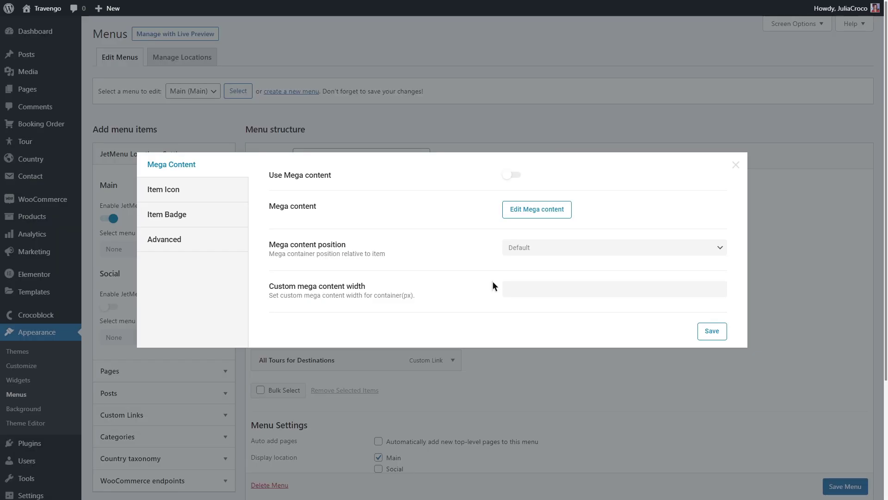
left_click(518, 176)
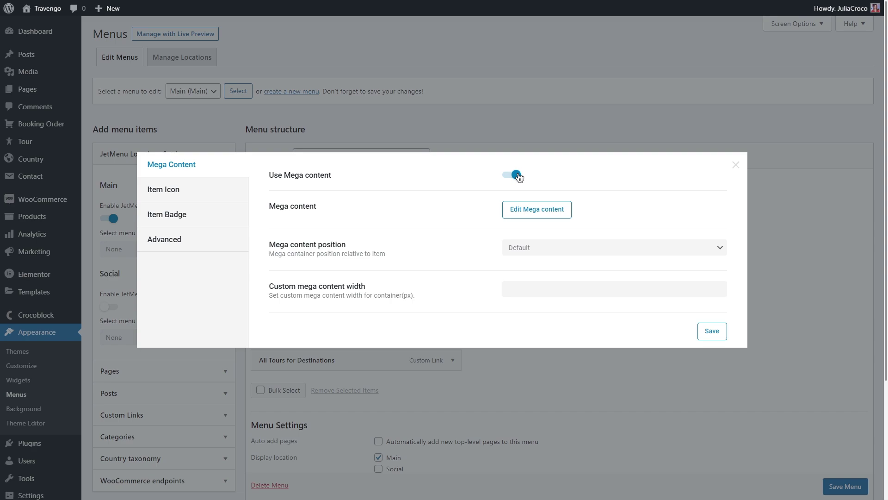
left_click(537, 206)
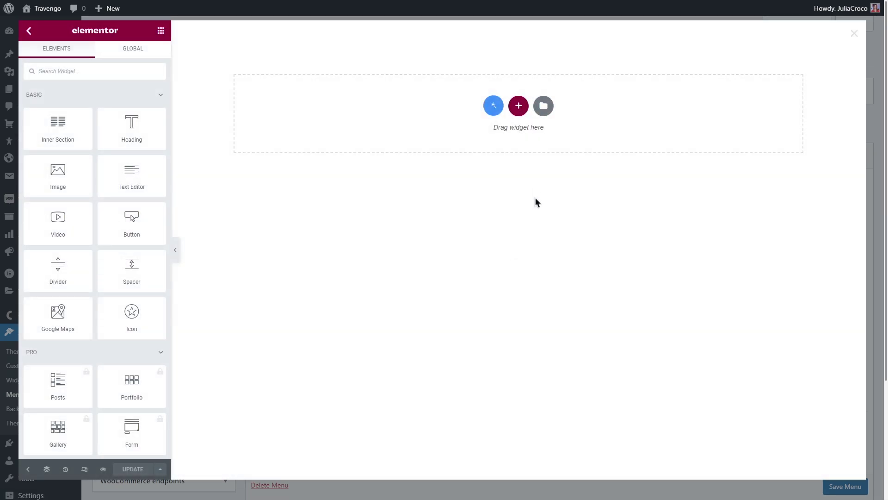
Add a single-column section to the Tours mega content and set its boxed content width to 600
left_click(518, 103)
left_click(383, 130)
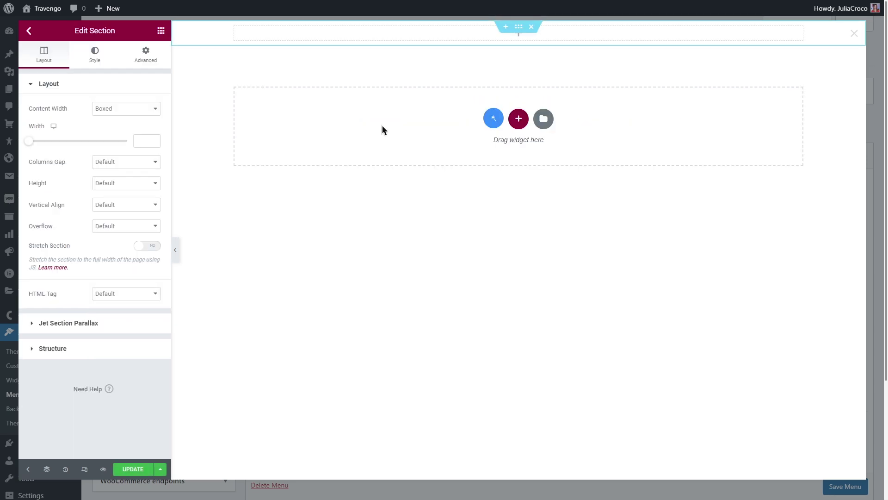
left_click(145, 140)
type("600")
Place a Vertical Mega Menu widget in the section and have it show the Countries menu
left_click(161, 31)
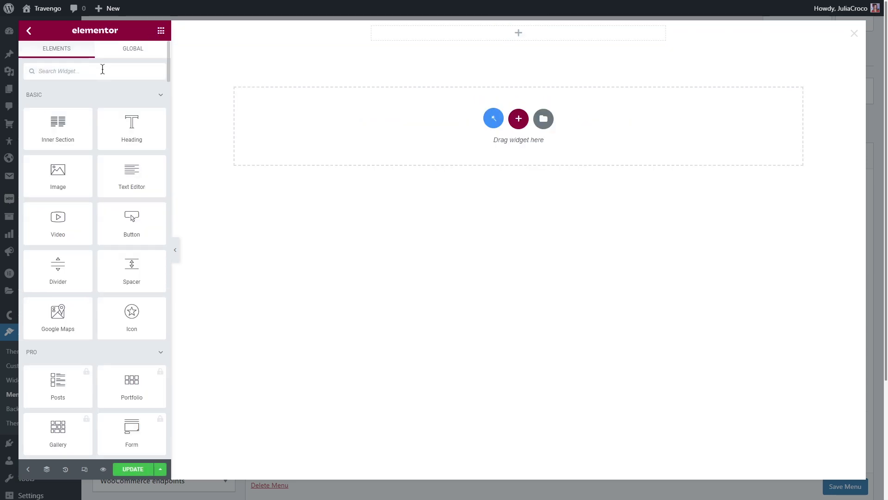
type("vertical mega menu")
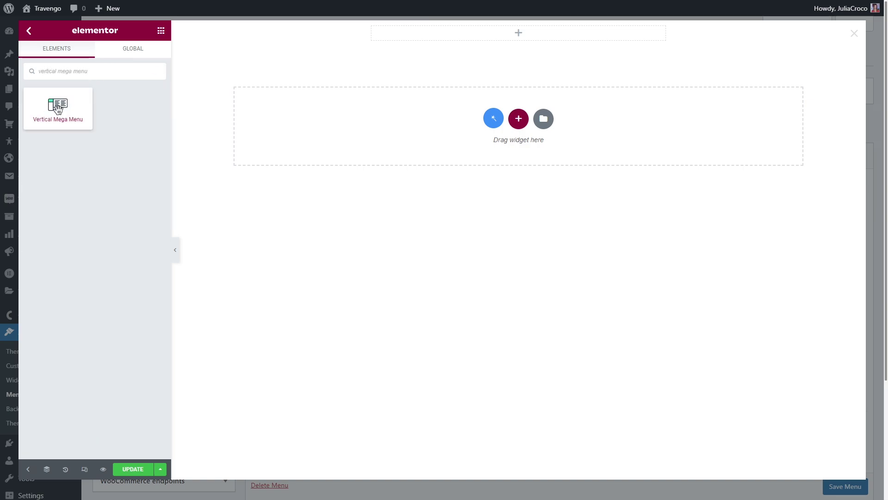
left_click_drag(56, 107, 450, 36)
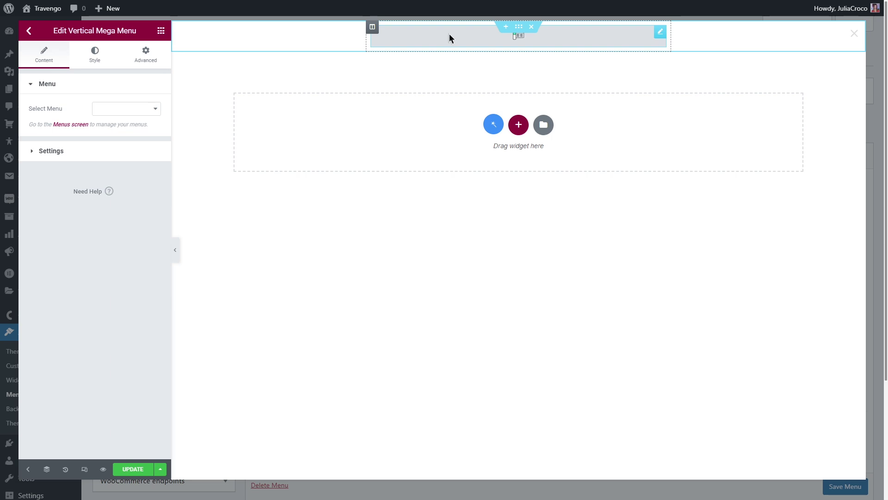
left_click(149, 110)
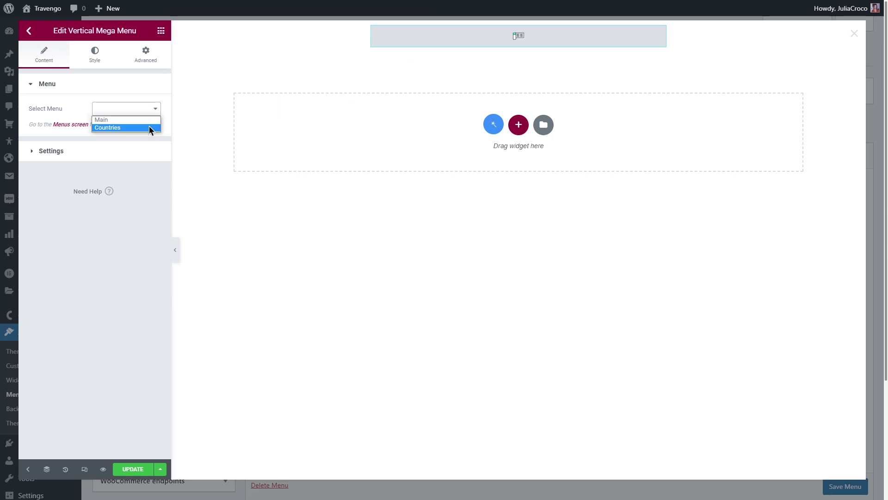
left_click(150, 128)
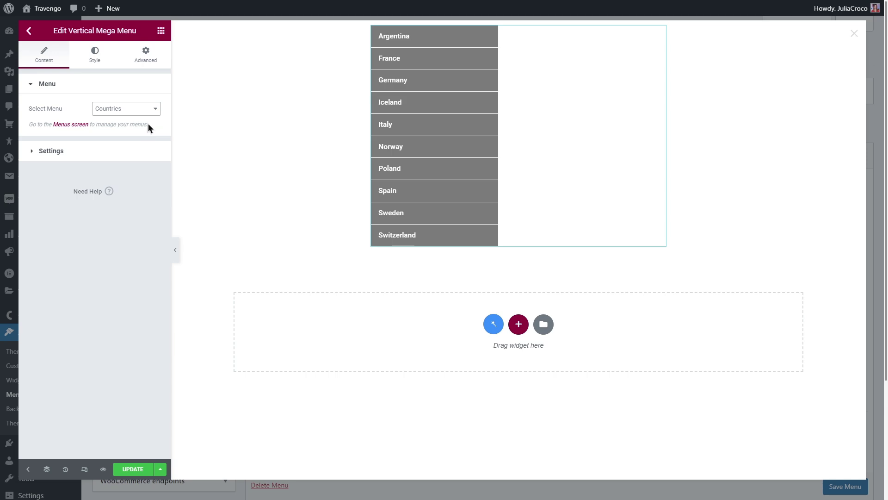
Style the widget's main menu items with a #FFFFFF background and a dark gray text color in the normal state
left_click(95, 55)
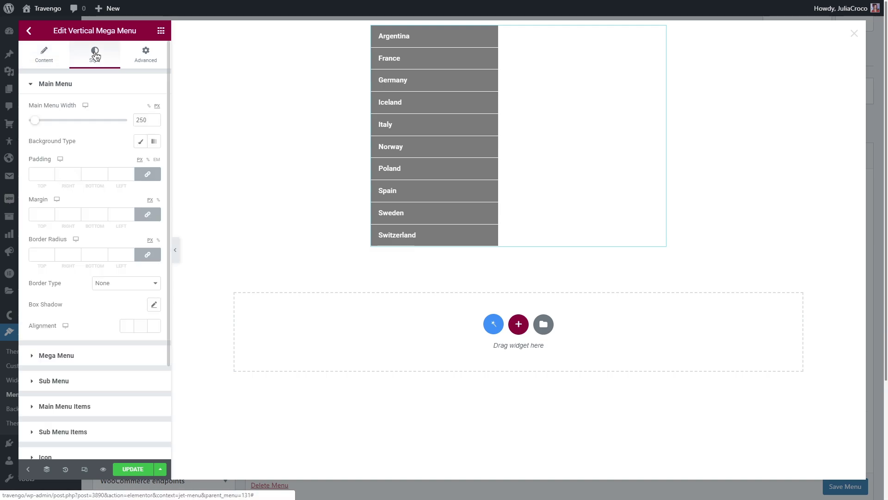
left_click(108, 83)
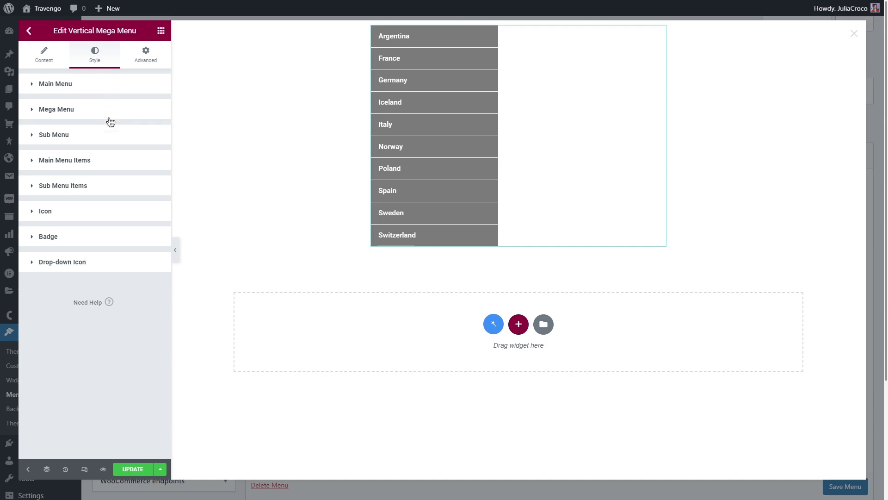
left_click(111, 161)
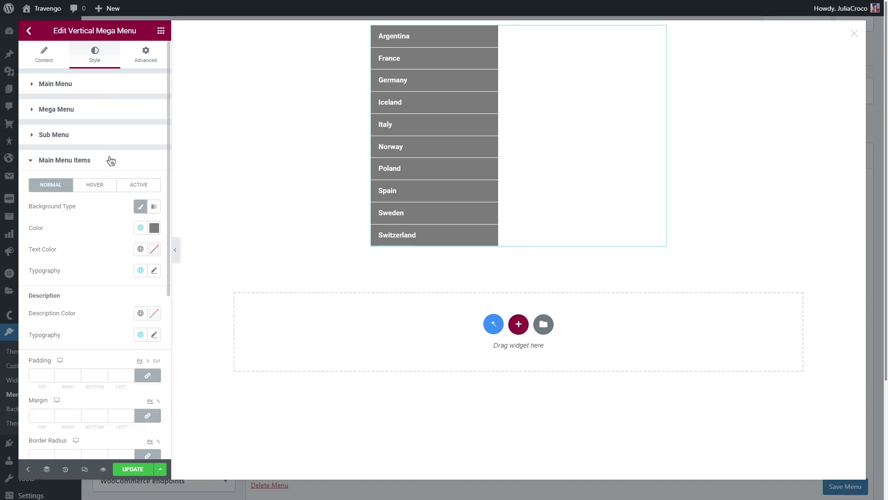
left_click(154, 227)
key("BackSpace")
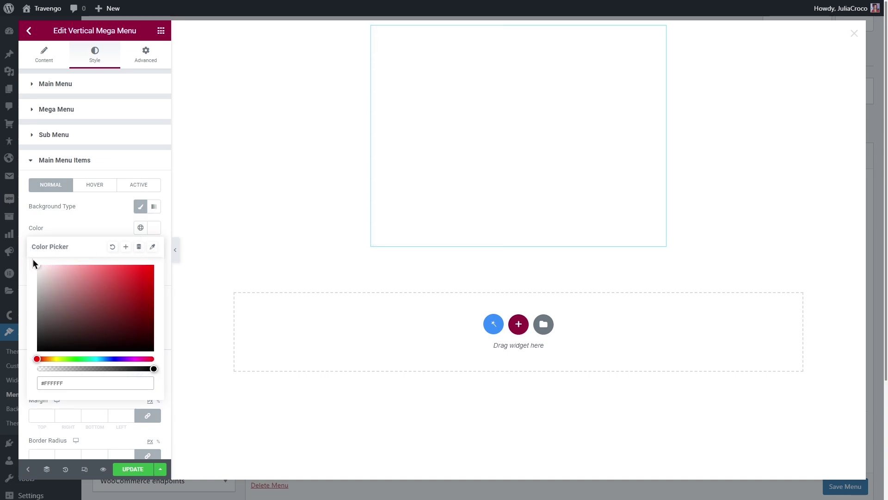
left_click(32, 259)
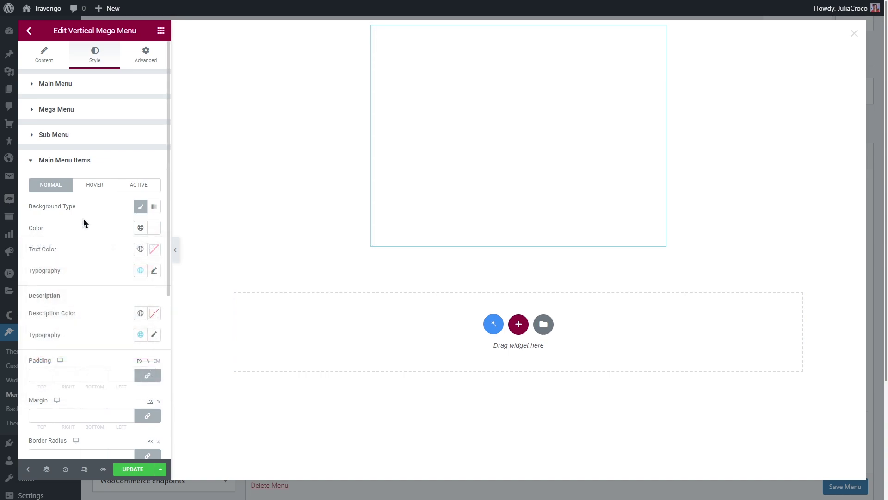
left_click(154, 249)
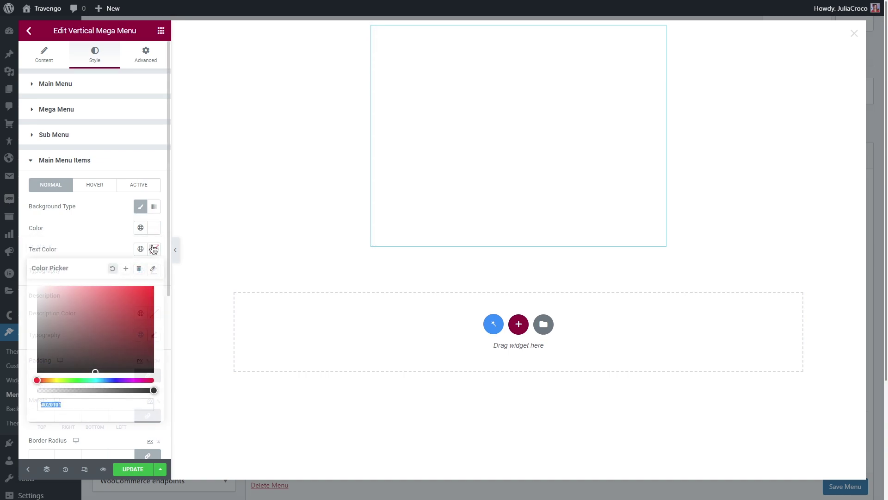
left_click(121, 239)
Set the main menu items' typography to size 18 px with a lighter font weight
left_click(154, 270)
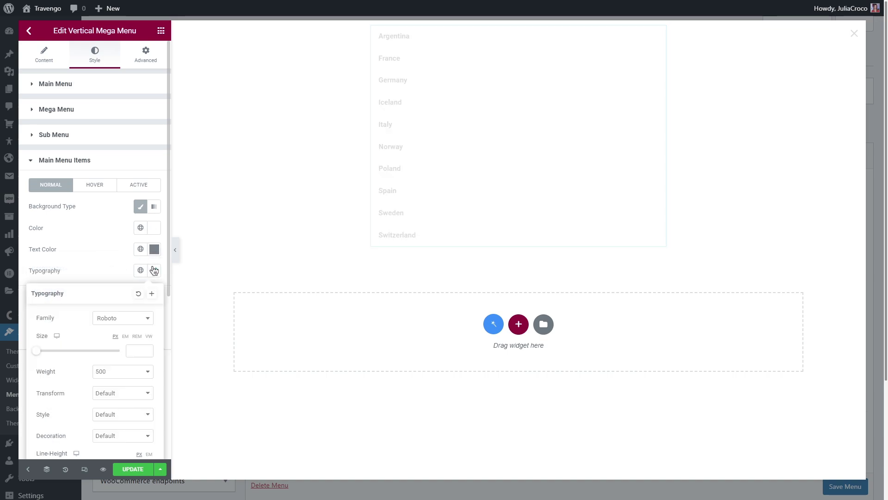
left_click(131, 351)
type("18")
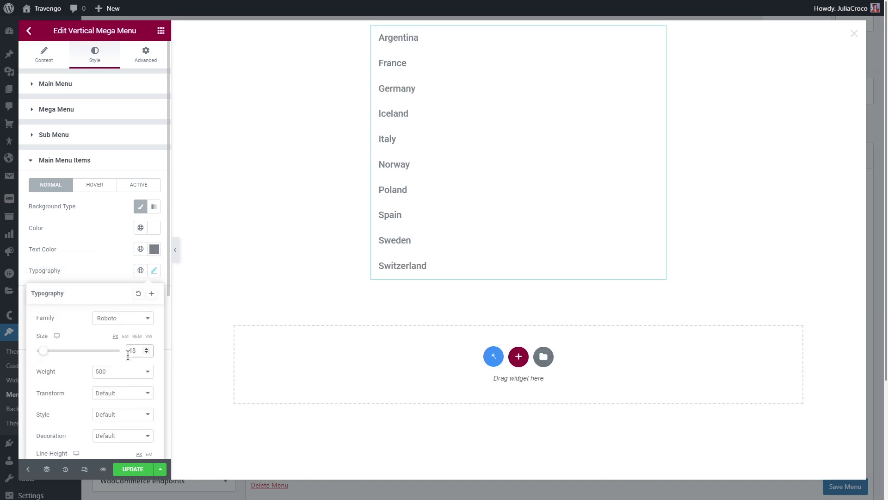
left_click(119, 371)
left_click(115, 403)
left_click(115, 270)
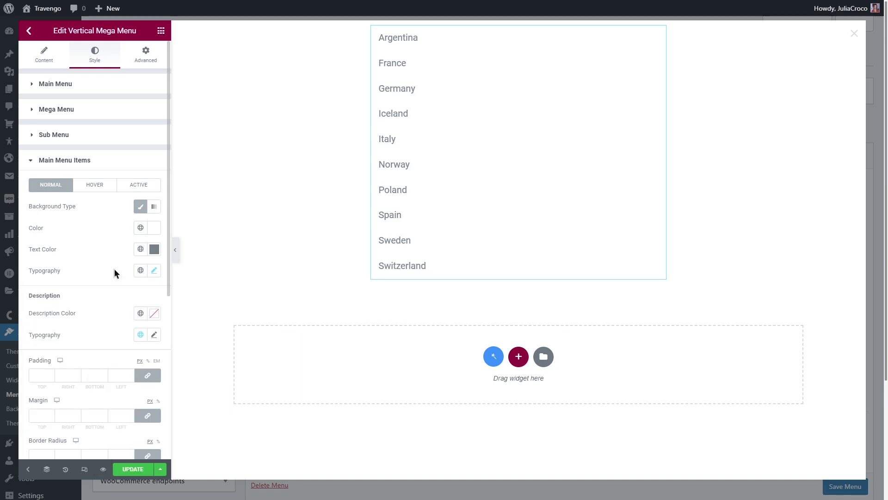
Apply the global color "gray" to the main menu items' text in the hover state
left_click(95, 185)
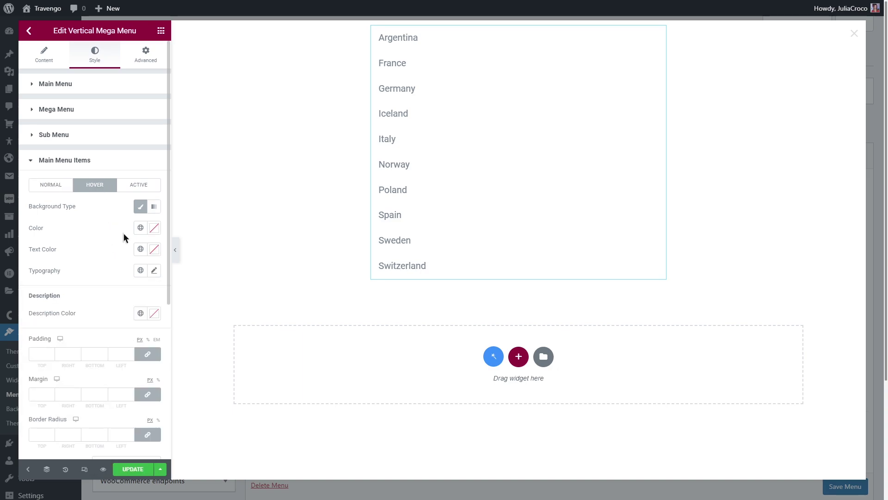
left_click(141, 249)
scroll(123, 332, "down", 5)
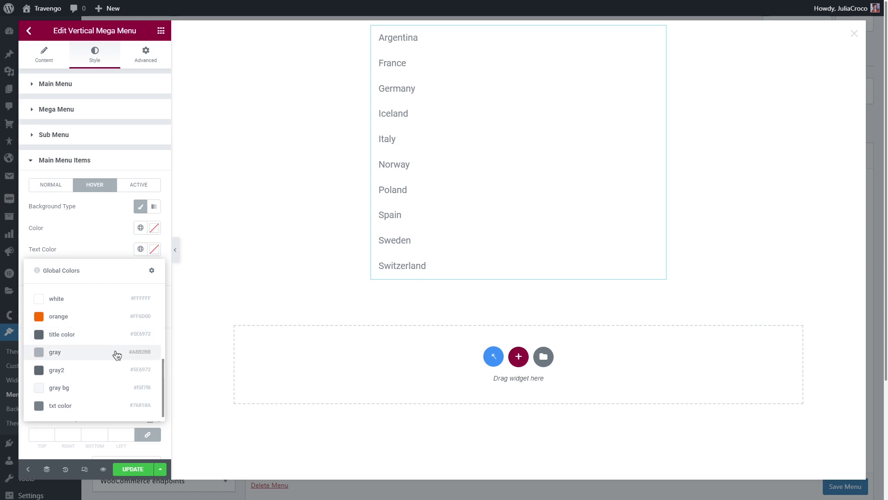
left_click(115, 353)
Unlink the main menu items' normal-state padding and set it to 6 top, 0 right, 2 bottom and 3 left px
left_click(52, 185)
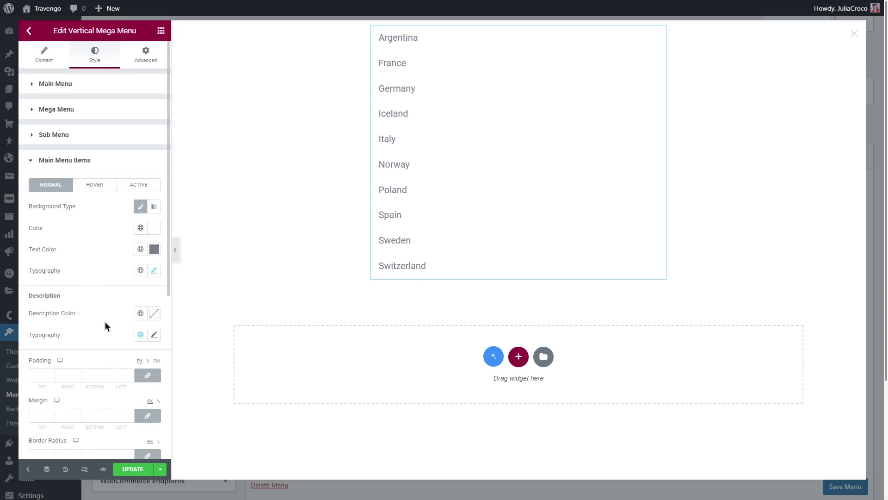
left_click(147, 376)
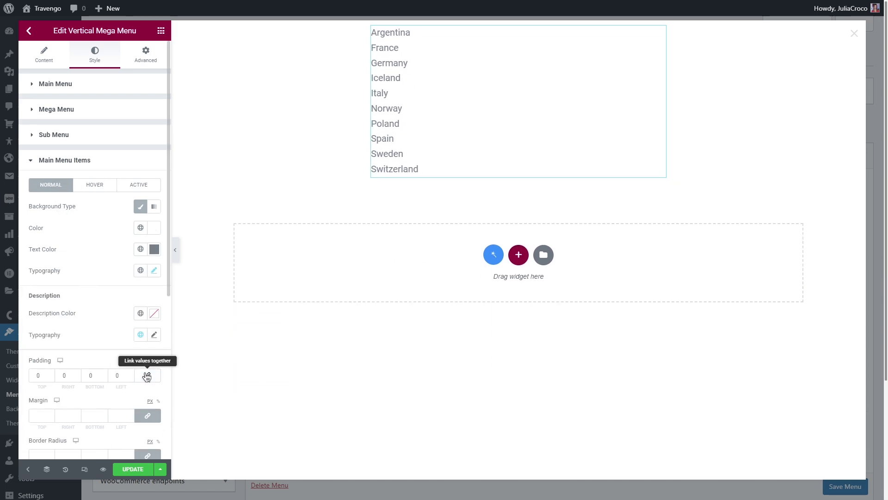
double_click(119, 375)
type("3")
double_click(93, 375)
type("2")
double_click(35, 375)
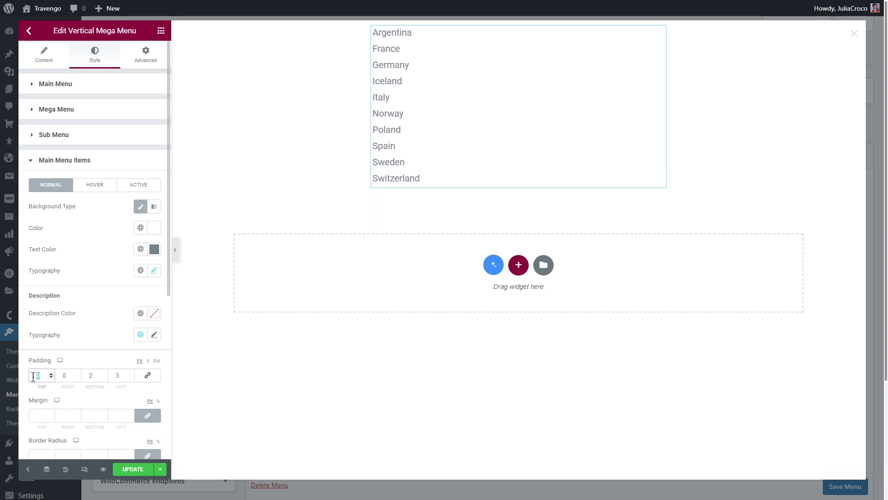
type("6")
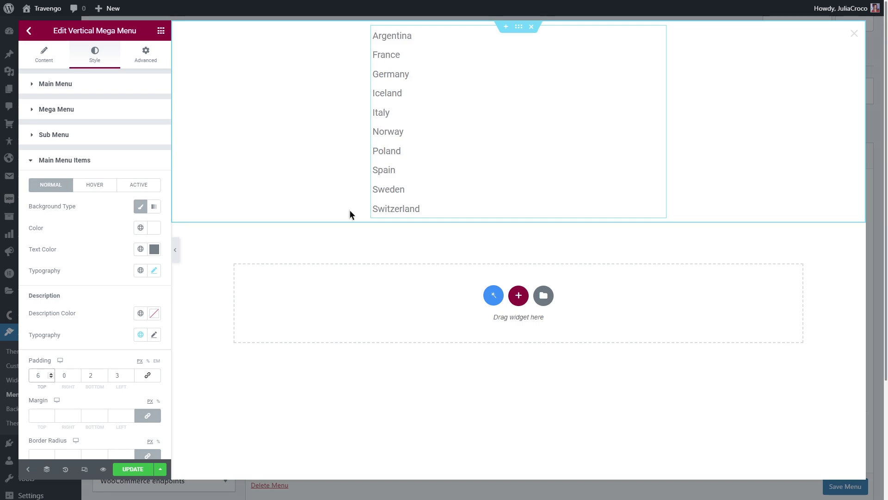
Add a section with two equal columns below the country menu and set its boxed content width to 700
left_click(517, 295)
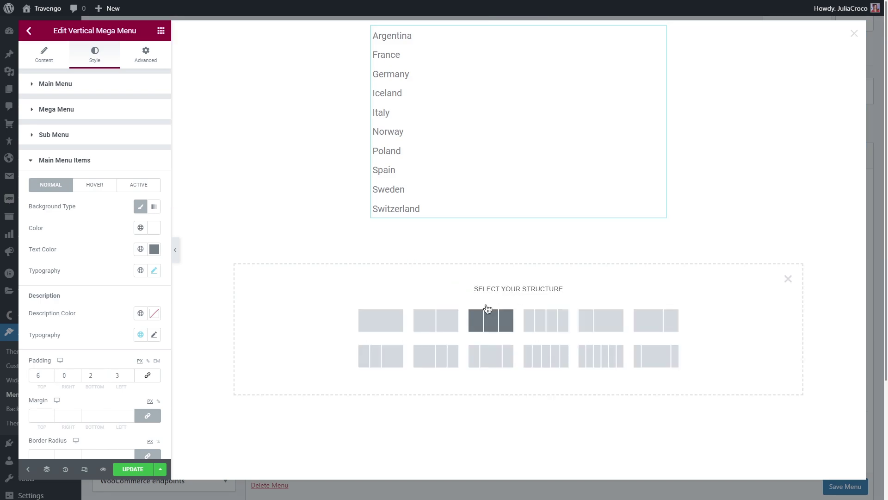
left_click(448, 321)
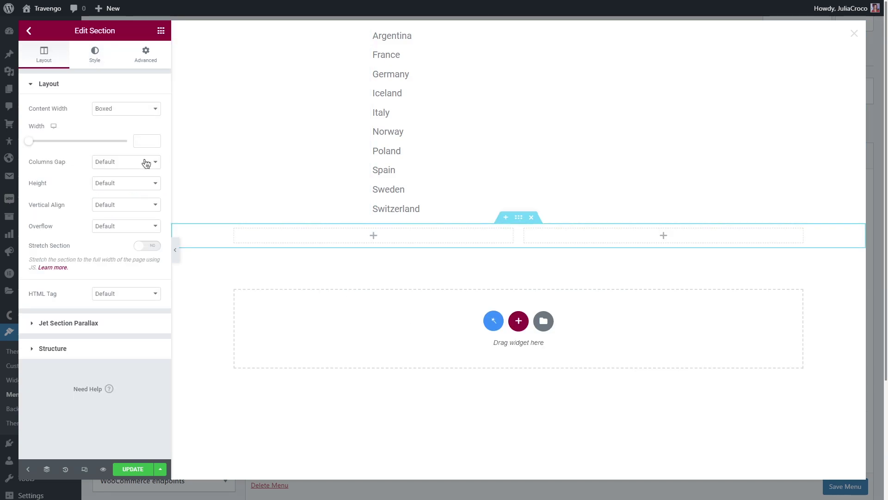
left_click(139, 140)
type("700")
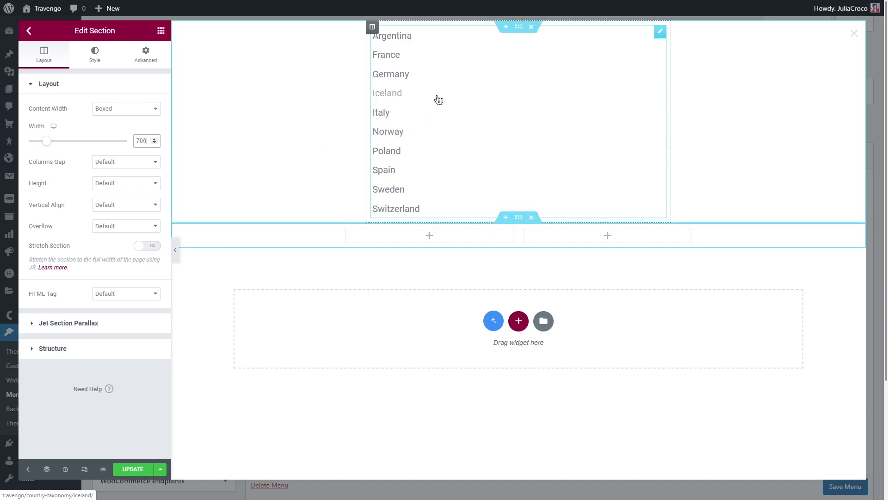
Move the Vertical Mega Menu widget into the new section's left column and delete the emptied upper section
left_click_drag(438, 100, 439, 49)
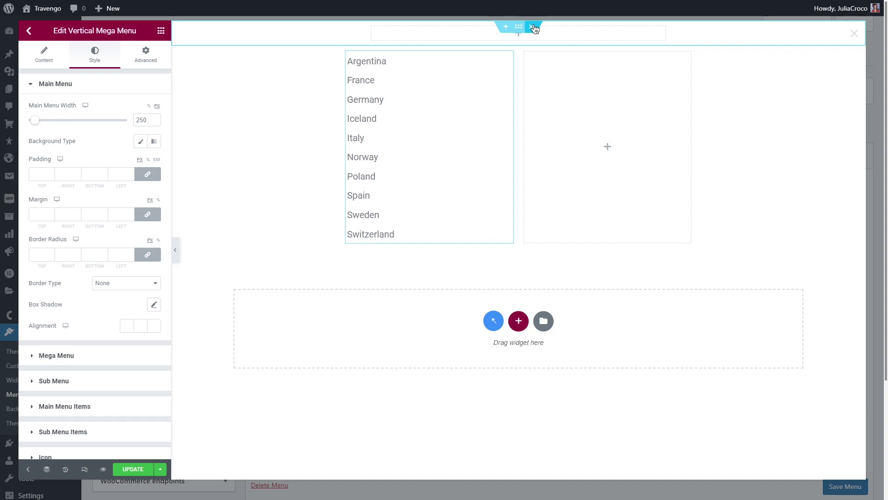
left_click(533, 27)
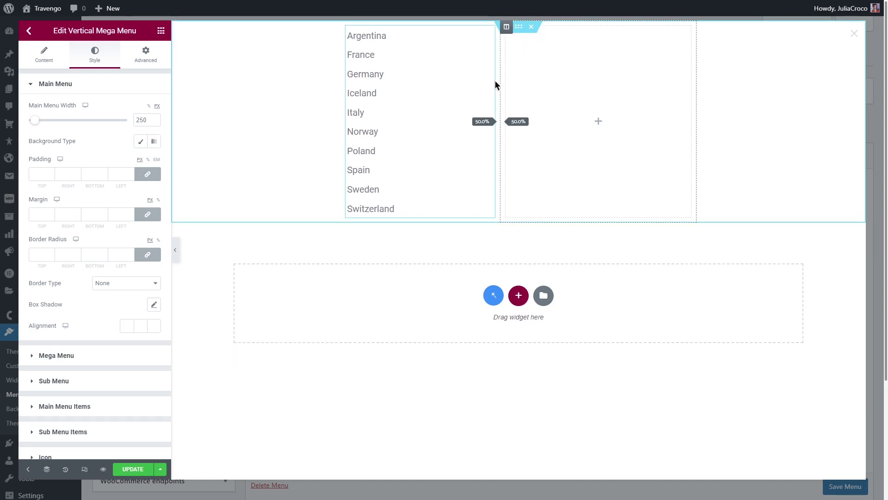
Narrow the left column holding the country menu and place a Listing Grid widget in the right column
left_click_drag(495, 82, 436, 94)
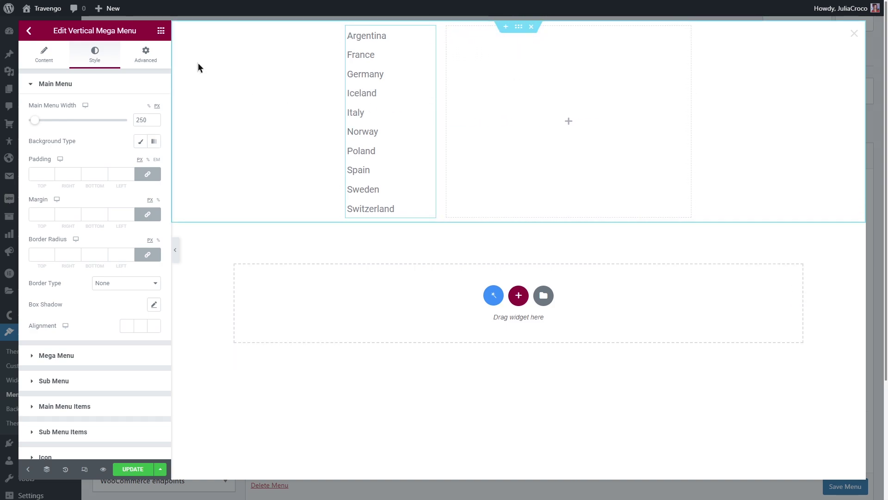
left_click(161, 30)
left_click(105, 71)
type("listing grid")
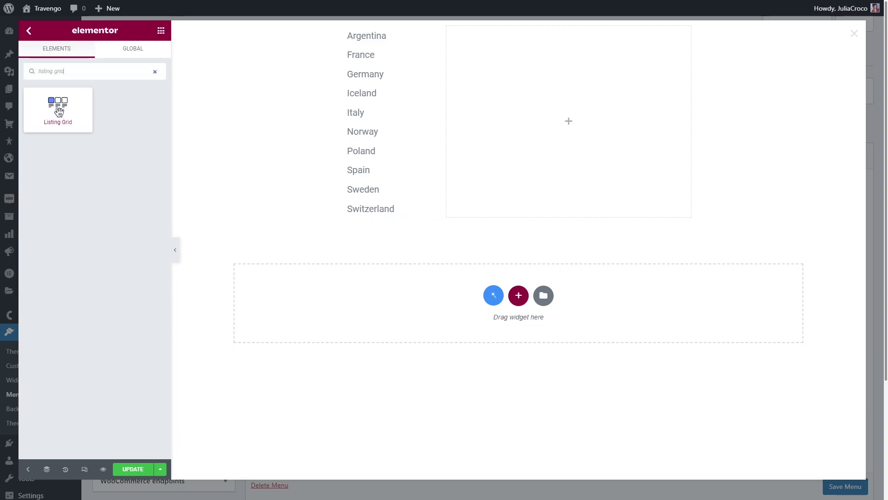
left_click_drag(58, 108, 534, 125)
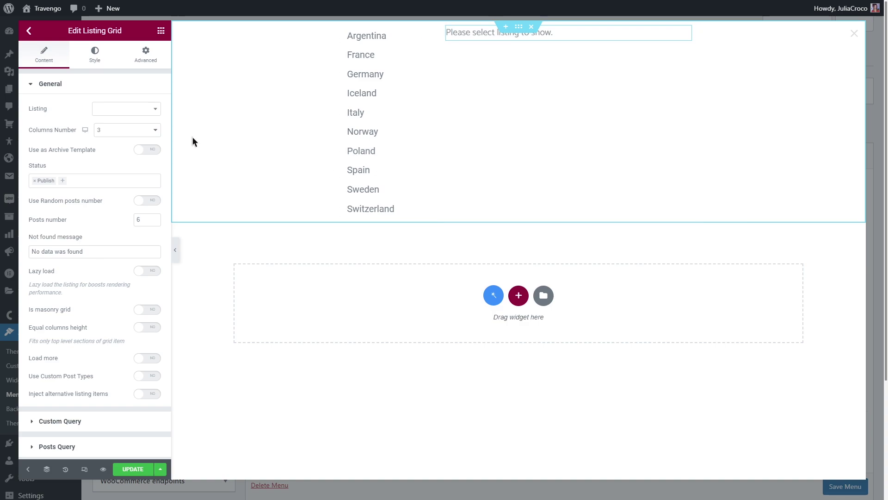
Set the Listing Grid to use Listing Tours in 2 columns and collapse its general settings
left_click(141, 109)
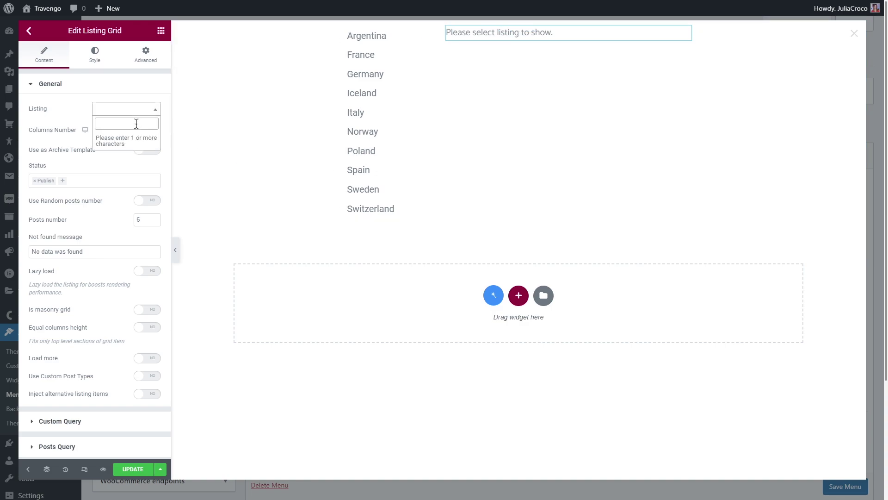
type("tour")
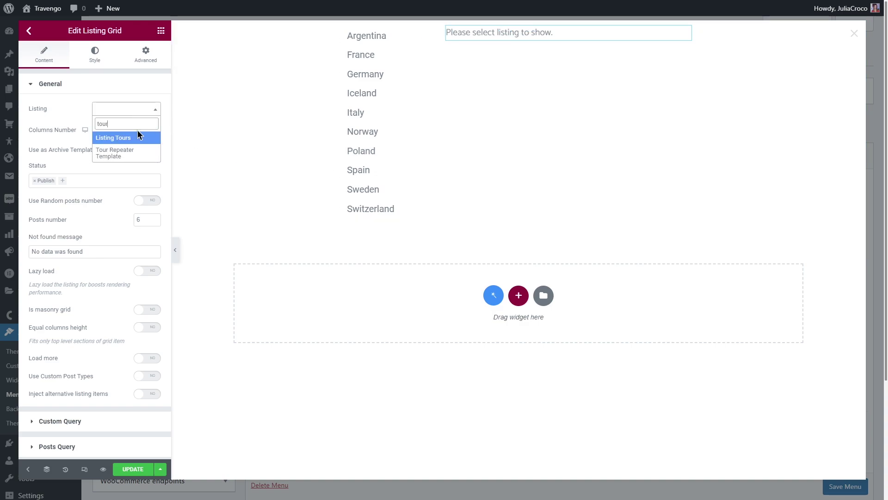
left_click(139, 138)
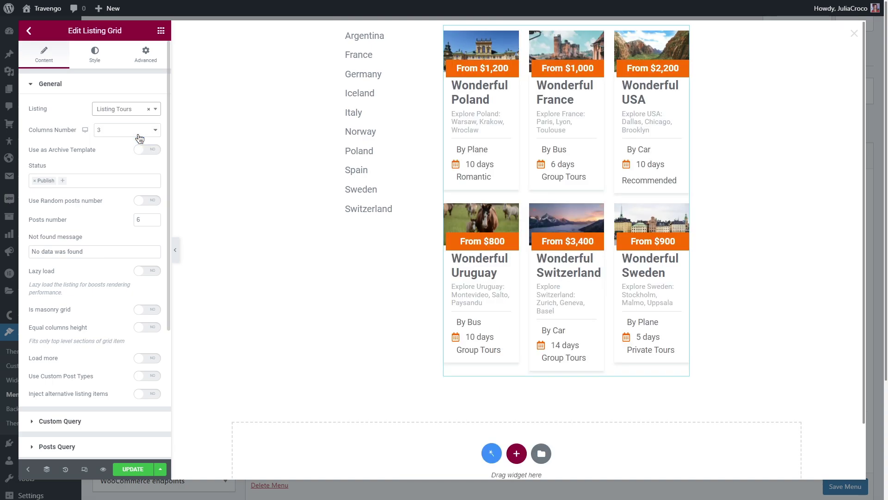
left_click(131, 128)
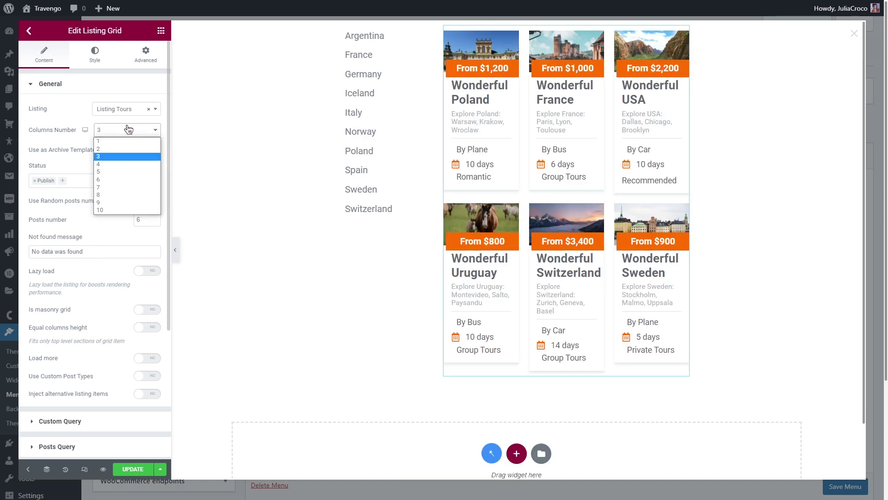
left_click(129, 148)
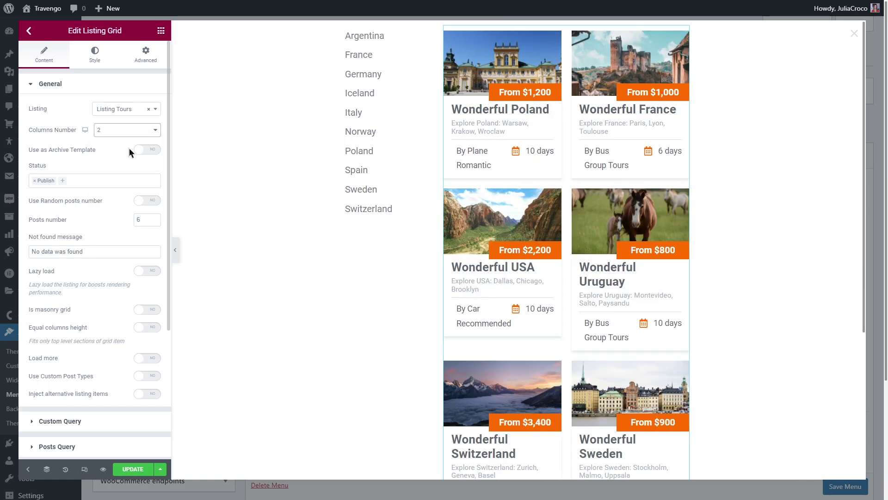
left_click(101, 84)
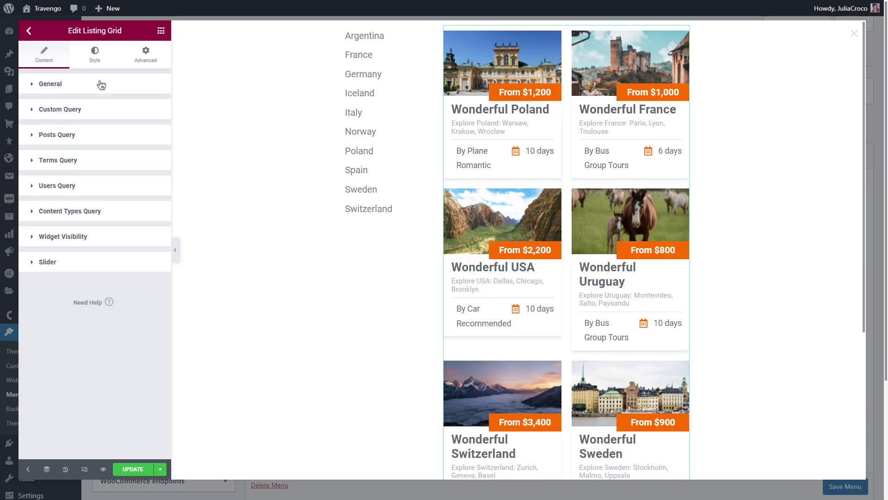
Enable the slider for the Listing Grid and turn off its arrows navigation
left_click(109, 261)
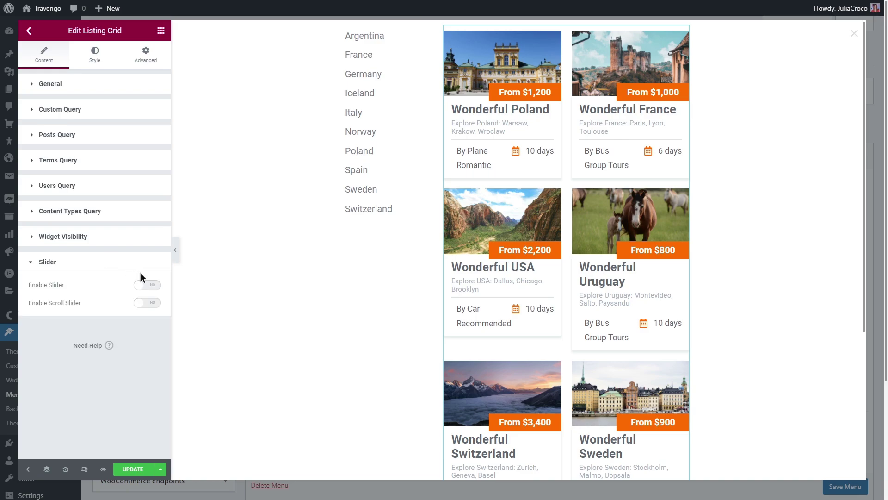
left_click(148, 285)
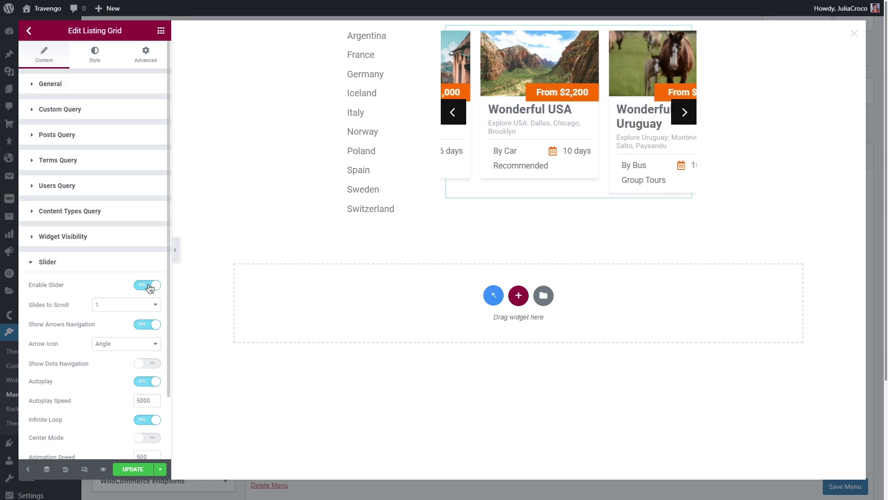
left_click(147, 324)
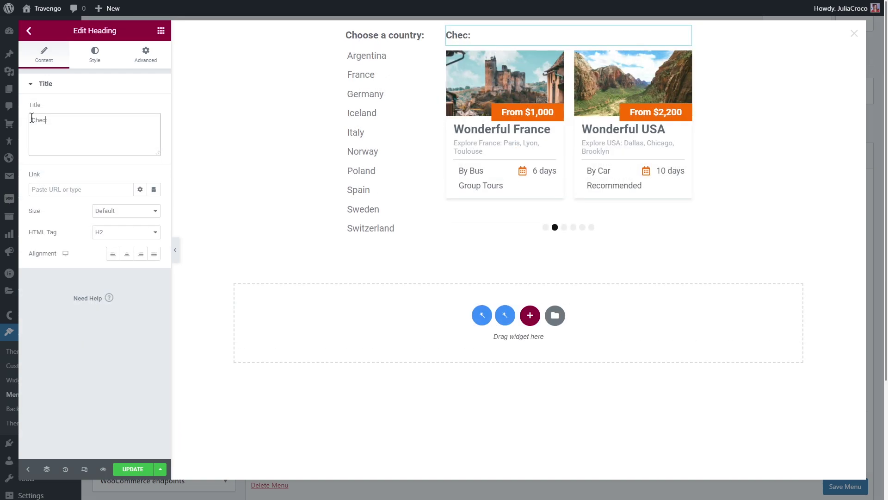
Complete the heading above the tours slider as "Check our best tours:" and update the mega content
type("k our best t")
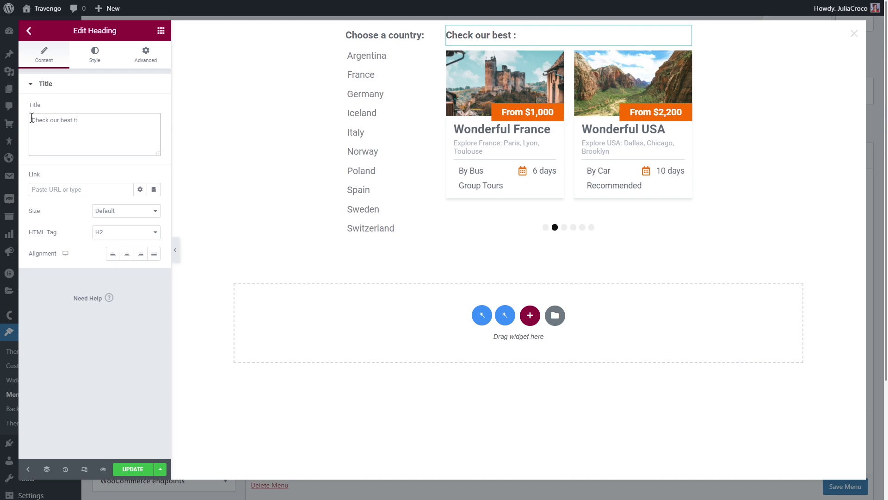
type("ours:")
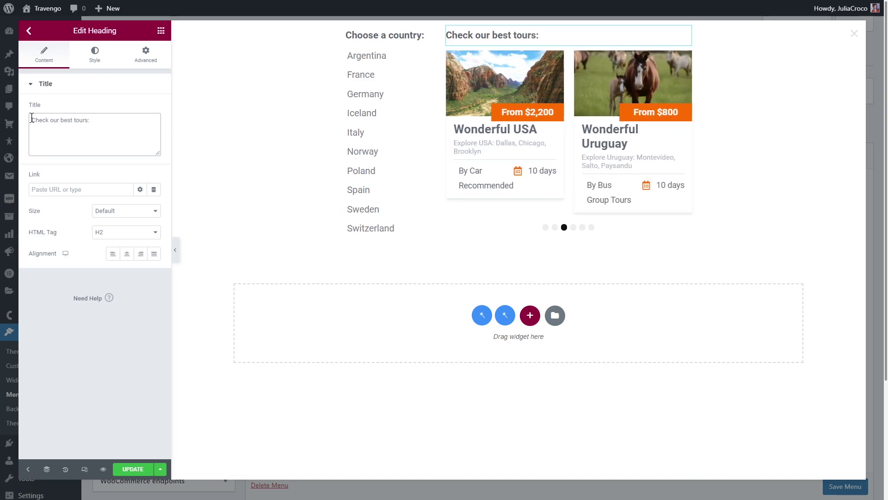
left_click(132, 468)
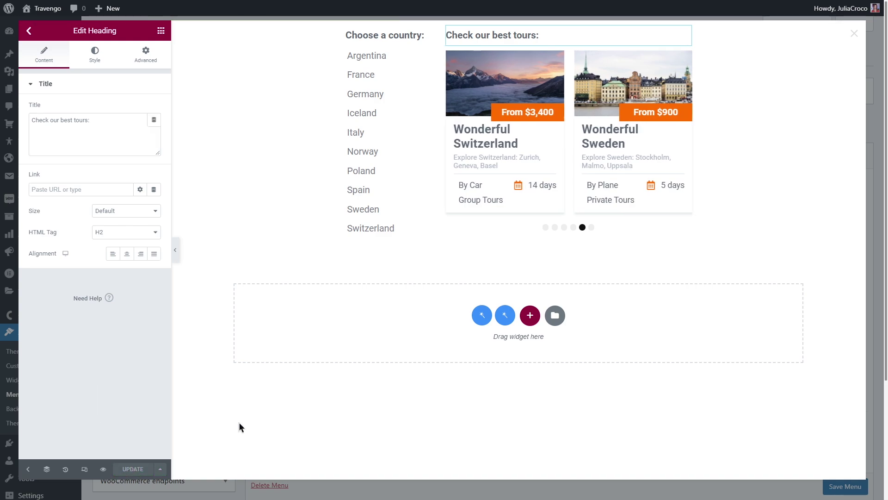
Leave the mega content editor, then save and close the menu item's mega settings
left_click(853, 34)
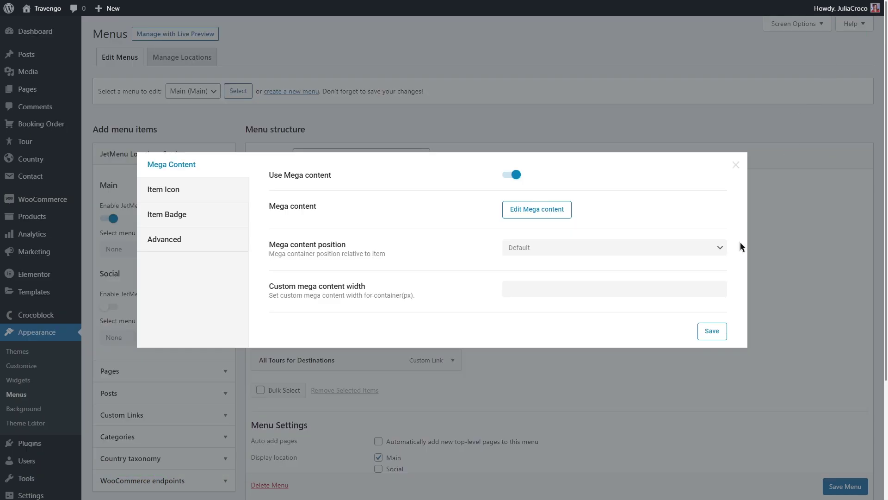
left_click(711, 332)
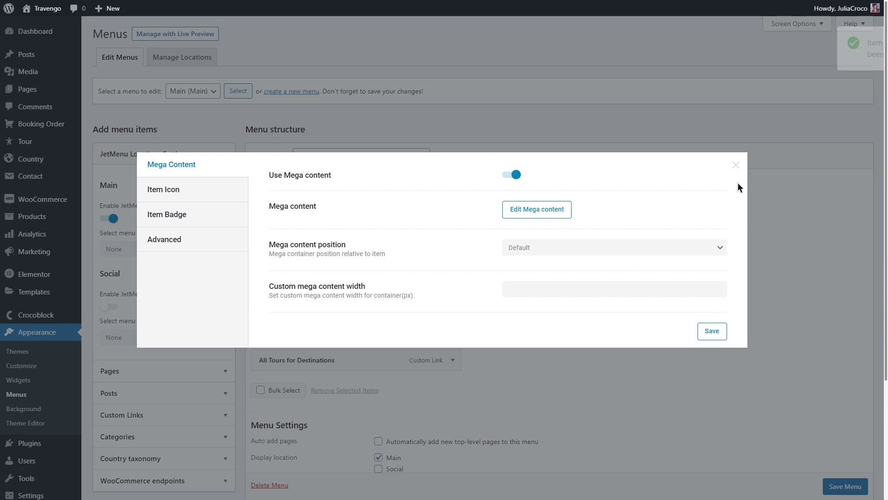
left_click(736, 166)
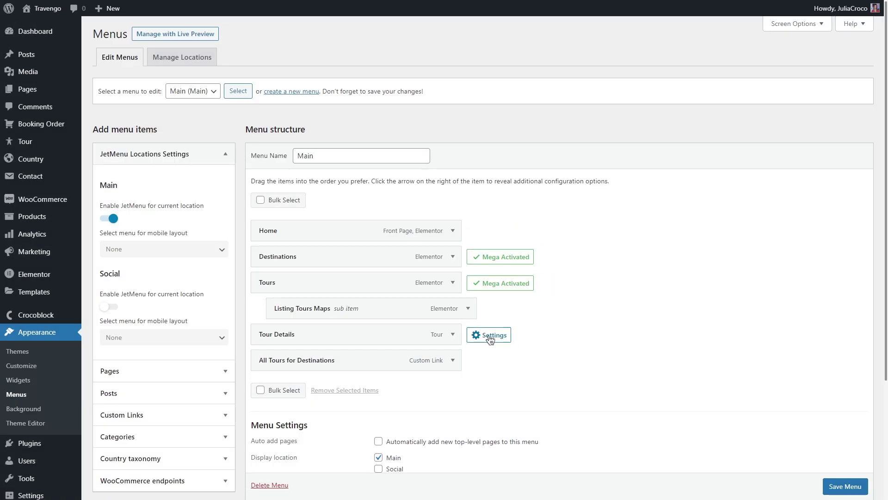
Enable mega content for the Tour Details menu item and open that content for editing
left_click(487, 334)
left_click(513, 174)
left_click(536, 209)
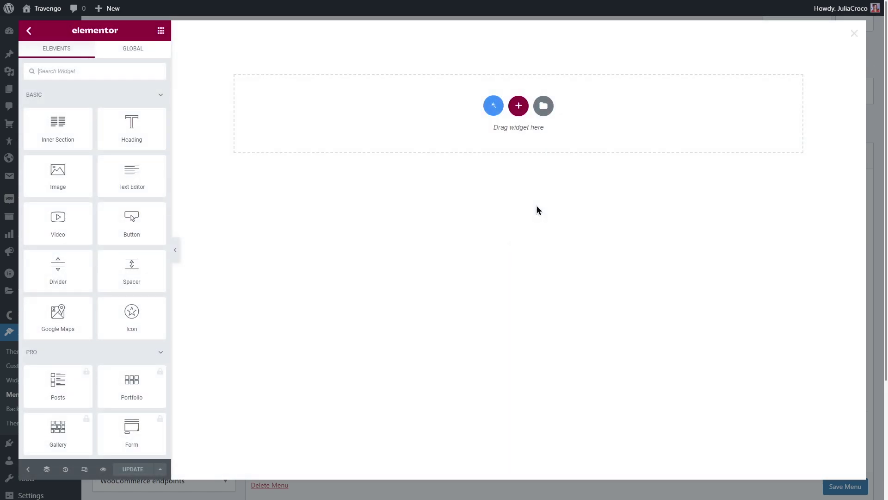
Add a section with two equal columns and narrow its boxed content width
left_click(436, 130)
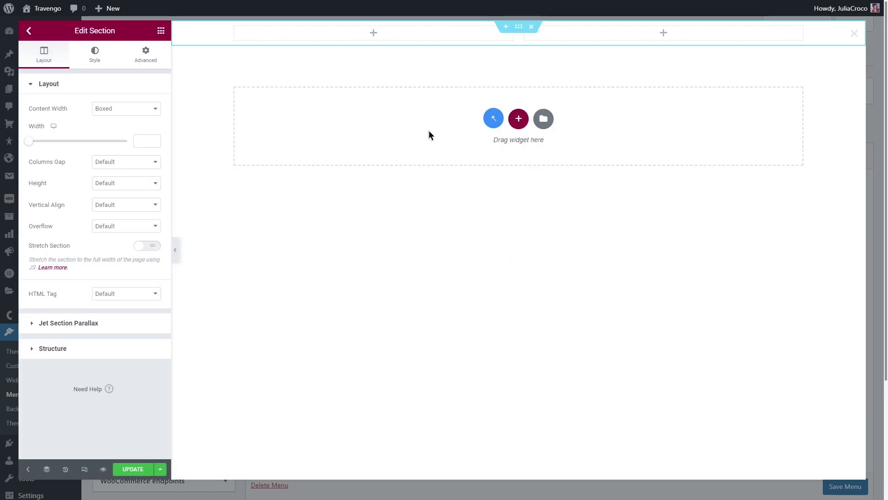
left_click(141, 141)
type("760")
Place a Posts widget in the section's left column and widen that column to about 62.6%
left_click(160, 30)
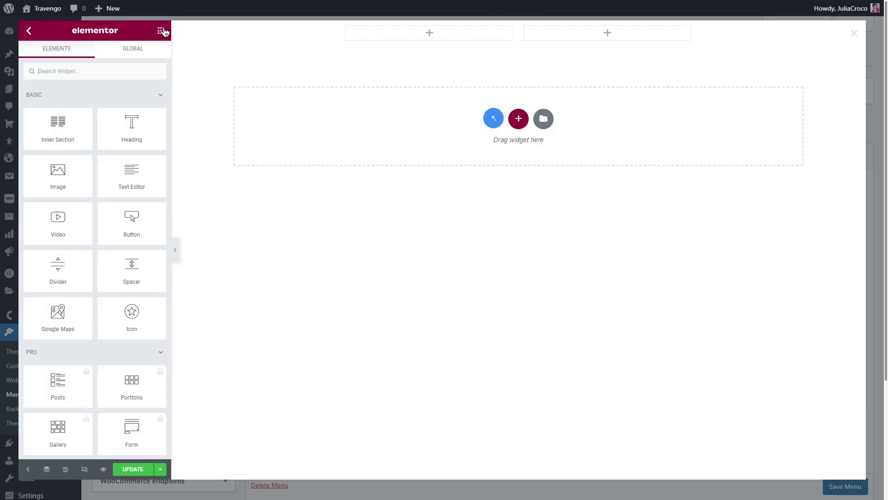
type("posts")
left_click_drag(131, 106, 423, 37)
left_click_drag(520, 97, 576, 98)
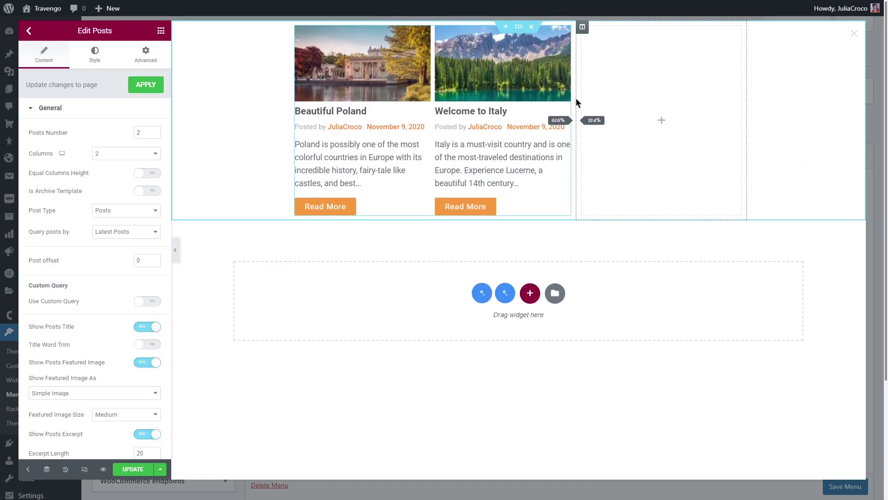
Place the heading "Our recent blog posts:" above the posts and update the mega content
left_click(161, 31)
left_click_drag(152, 125, 363, 30)
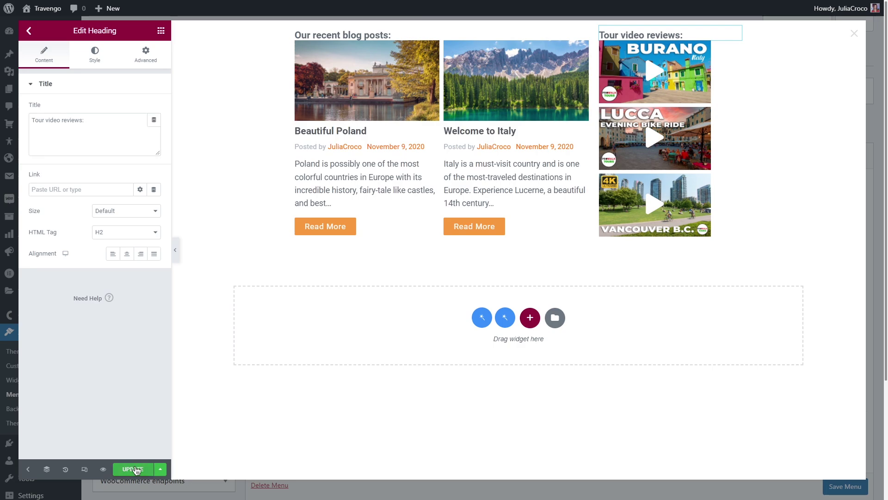
left_click(134, 469)
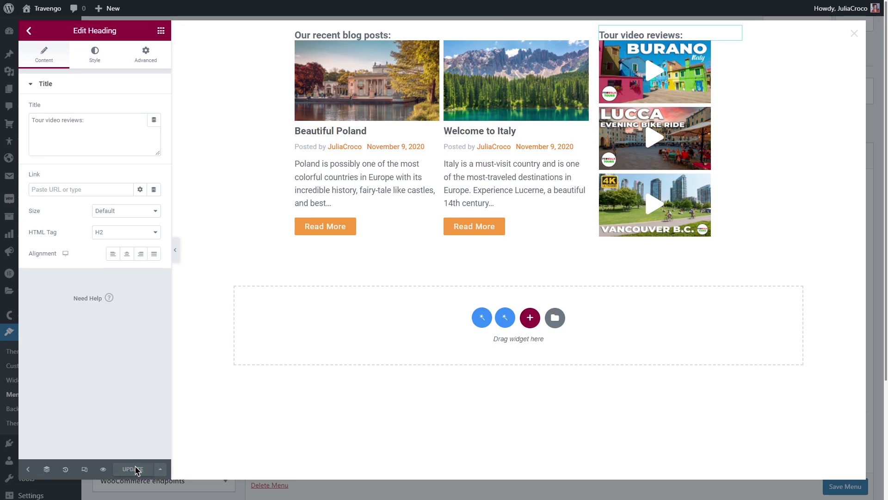
Leave the editor, then save and close the mega settings of the Tour Details item
left_click(854, 34)
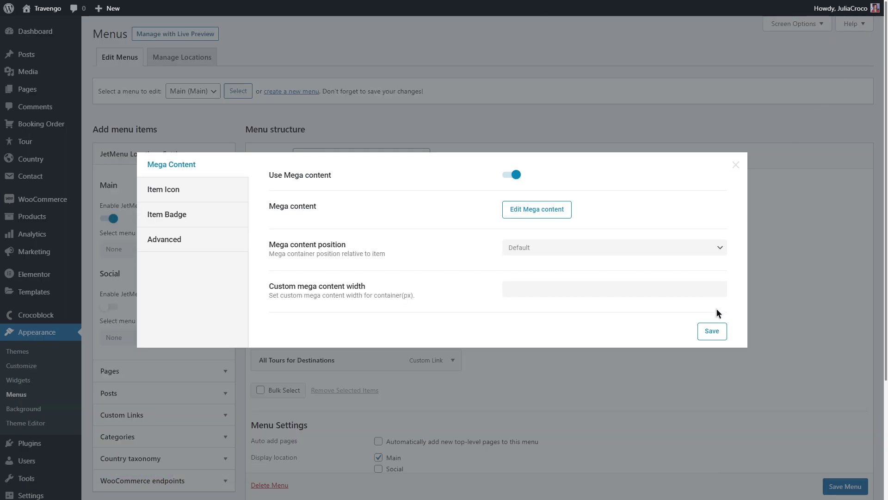
left_click(712, 331)
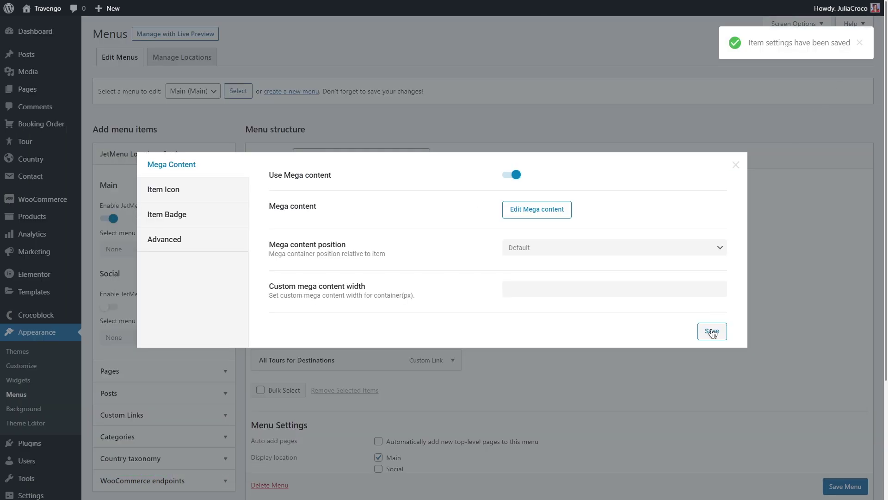
left_click(736, 165)
Remove the All Tours for Destinations item from the Main menu structure
scroll(739, 165, "down", 2)
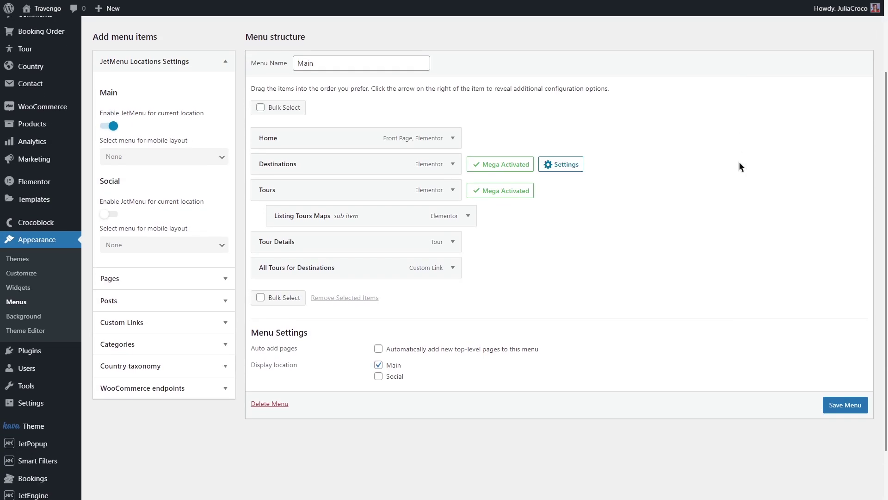
left_click(451, 268)
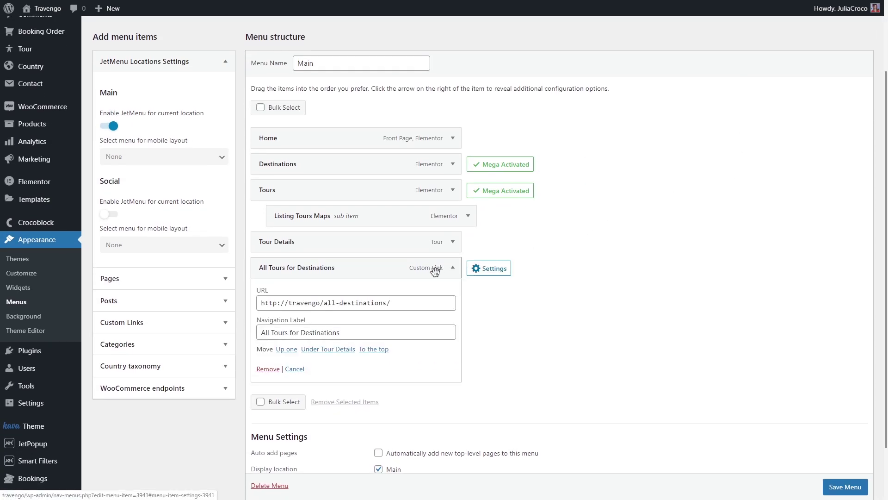
left_click(268, 369)
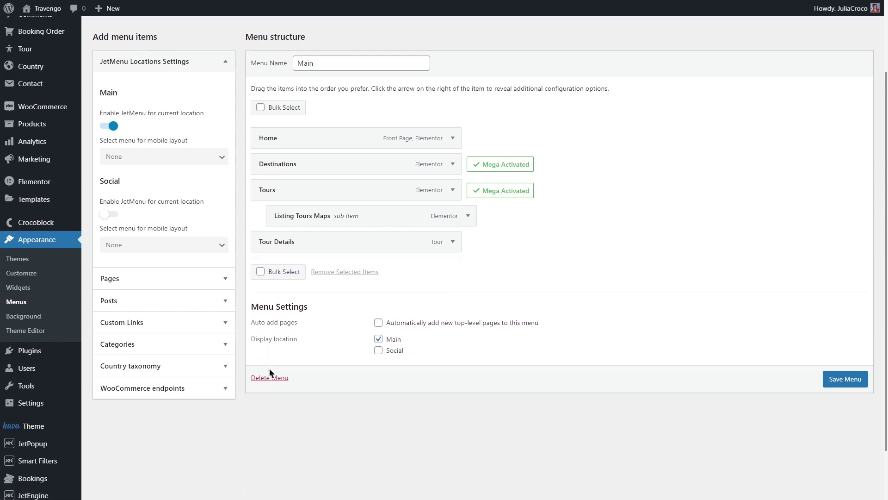
Add a custom link with the text Contact Us and the URL travengo/contact-us/ to the Main menu
left_click(216, 321)
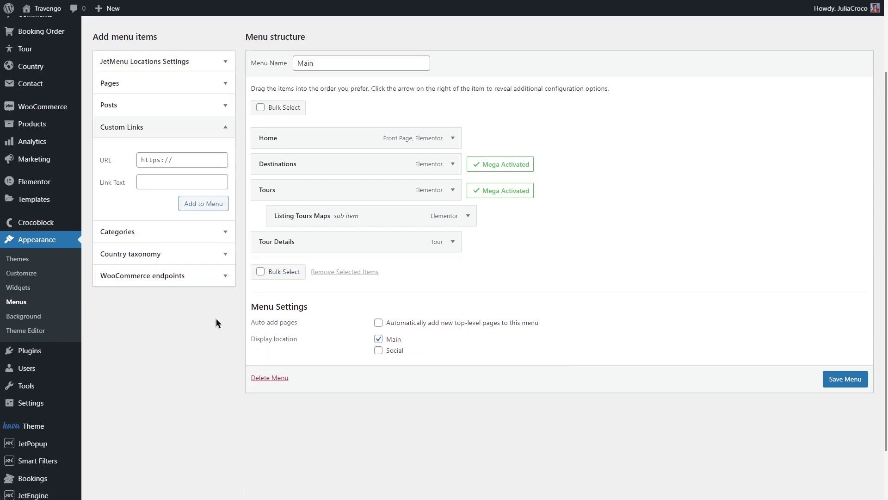
left_click(156, 181)
type("Contact Us")
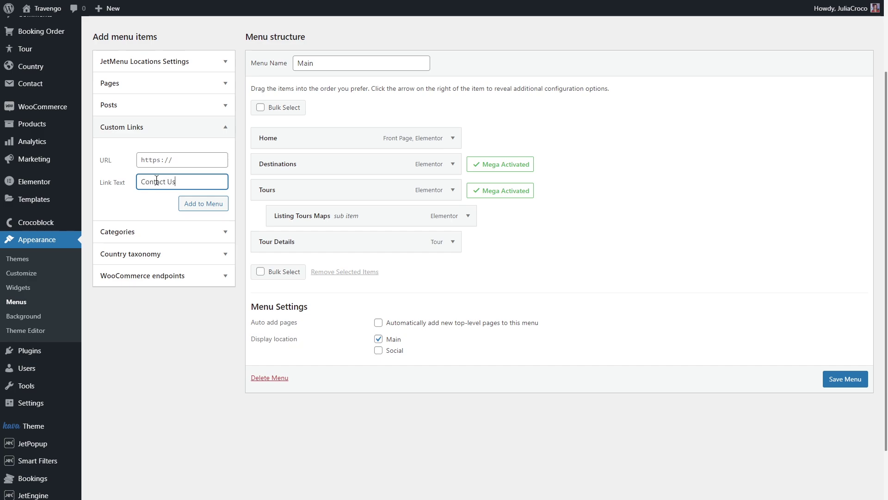
left_click(175, 161)
type("travengo/contact-us/")
left_click(193, 204)
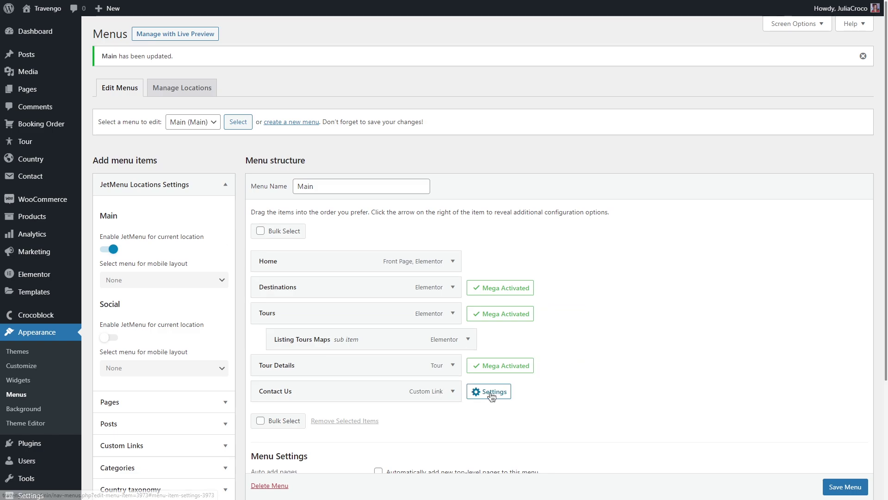
Enable mega content for the Contact Us menu item and open that content for editing
left_click(492, 391)
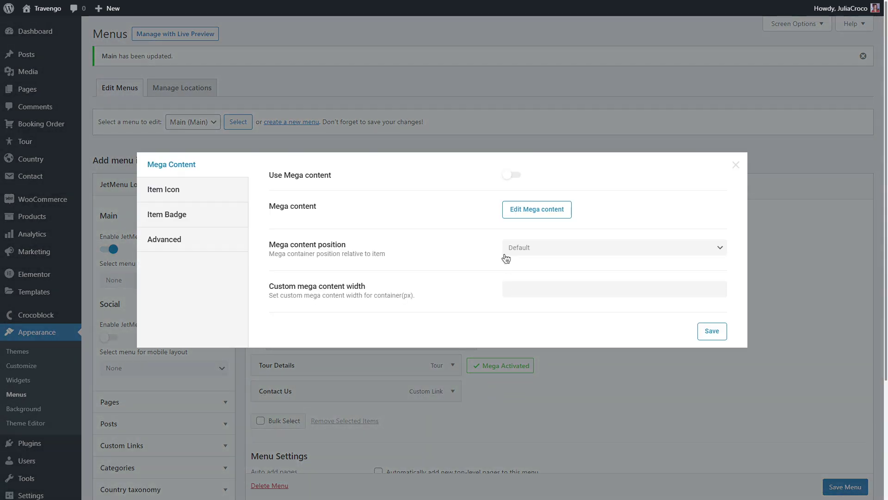
left_click(515, 175)
left_click(537, 208)
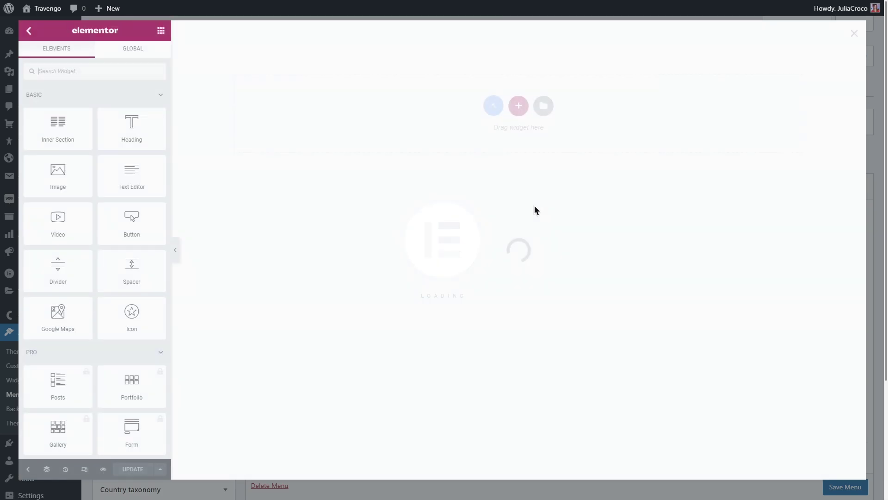
Add a section with two equal columns to the Contact Us mega content and return to the widget list
left_click(518, 106)
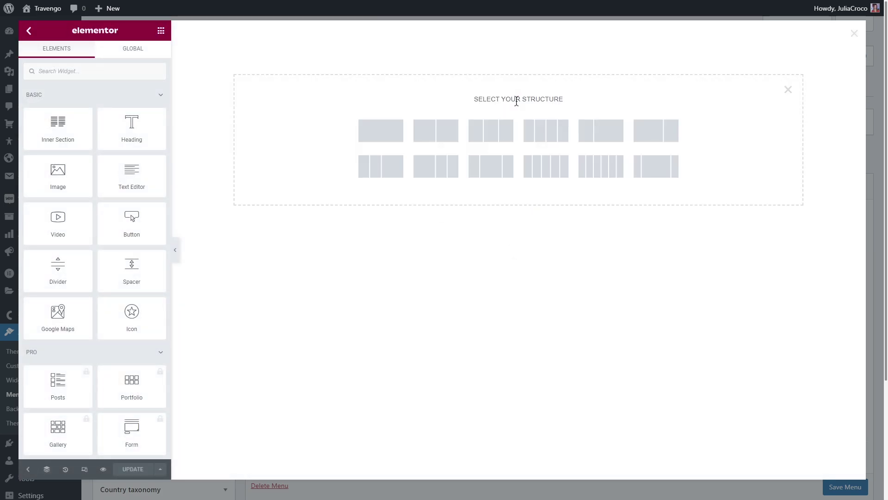
left_click(443, 130)
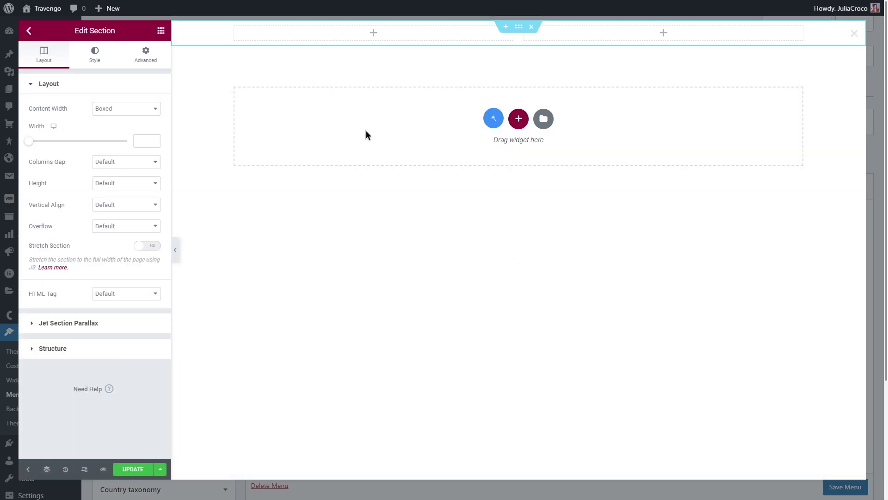
left_click(161, 30)
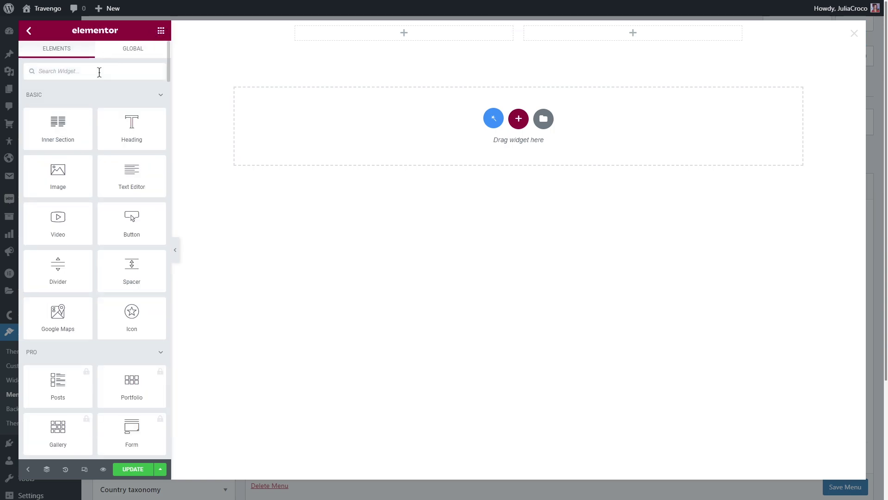
type("advanced map")
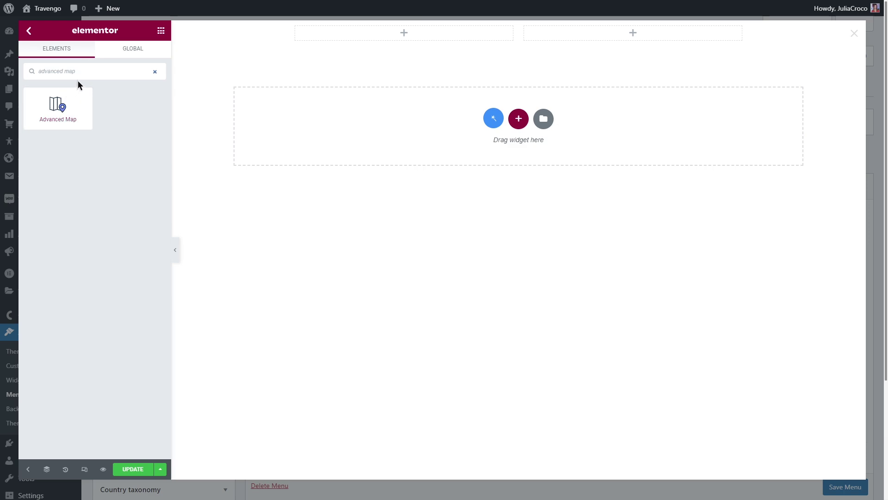
left_click_drag(82, 71, 37, 72)
key("BackSpace")
Find the Contact Form 7 widget by searching for form and place it in the section's right column
type("form")
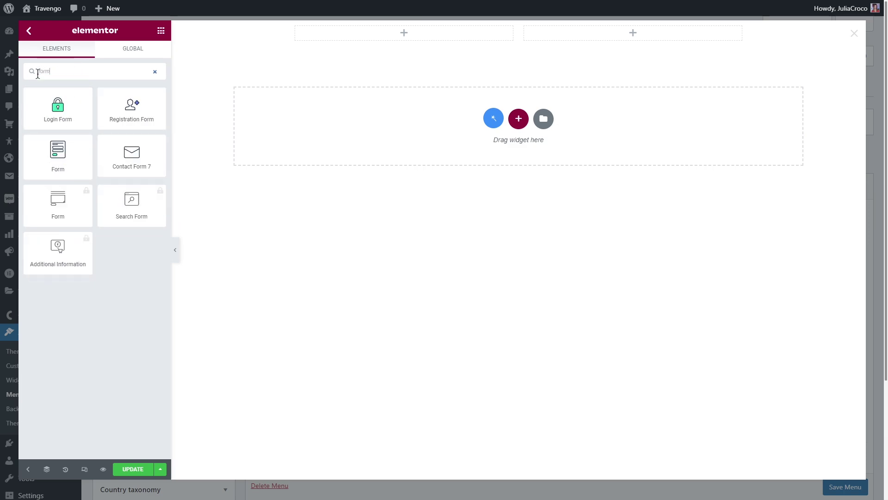
left_click_drag(131, 156, 587, 36)
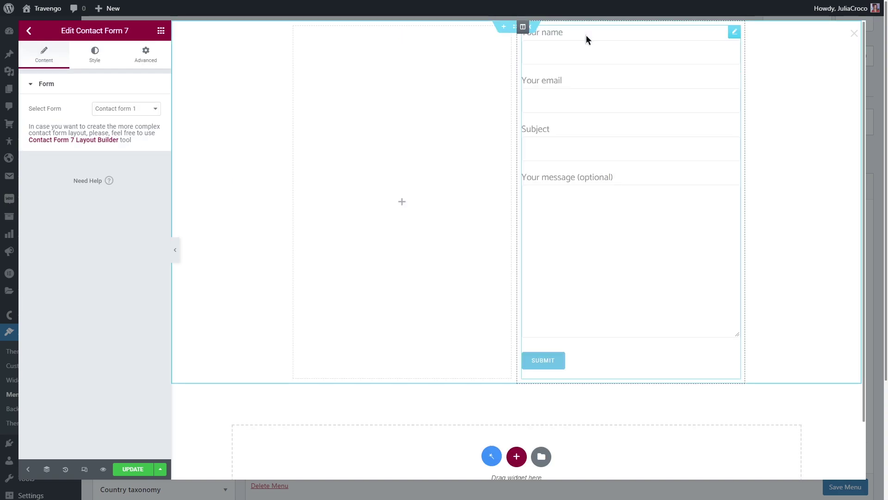
Set the text color of the contact form in its style settings
left_click(92, 54)
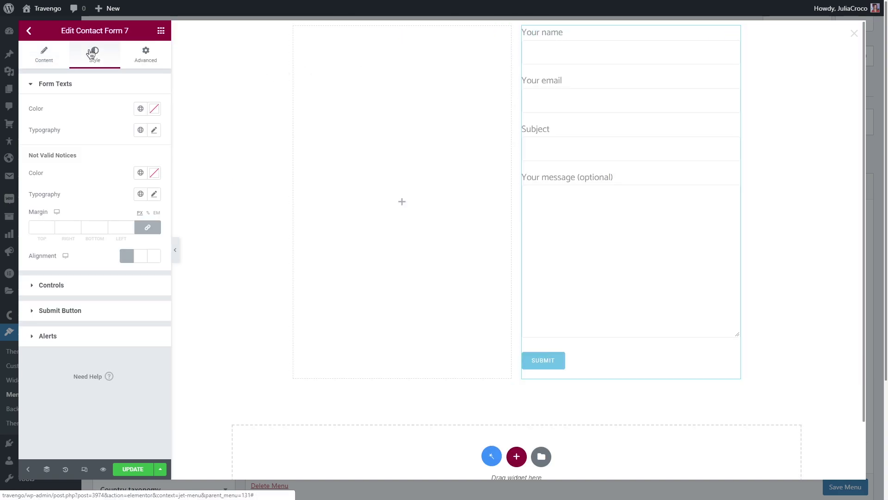
left_click(154, 108)
left_click(94, 56)
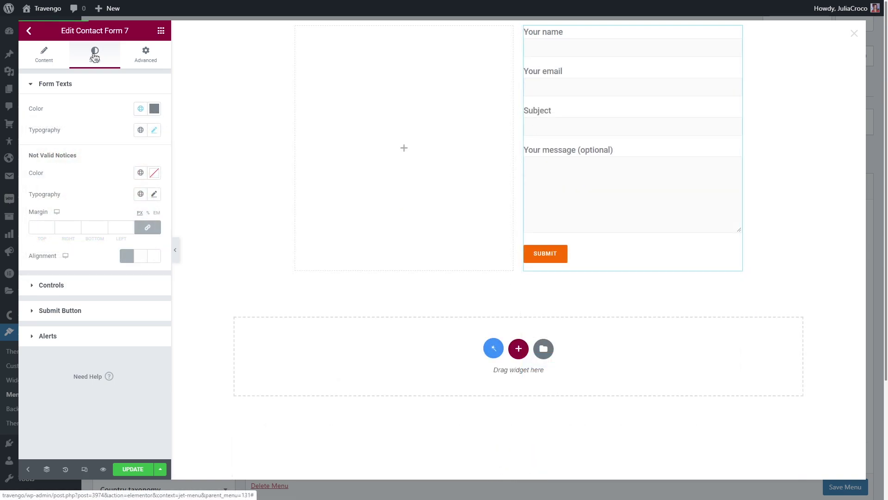
Find the Dynamic Field widget by searching for dynamic fi and place it in the section's empty left column
left_click(161, 31)
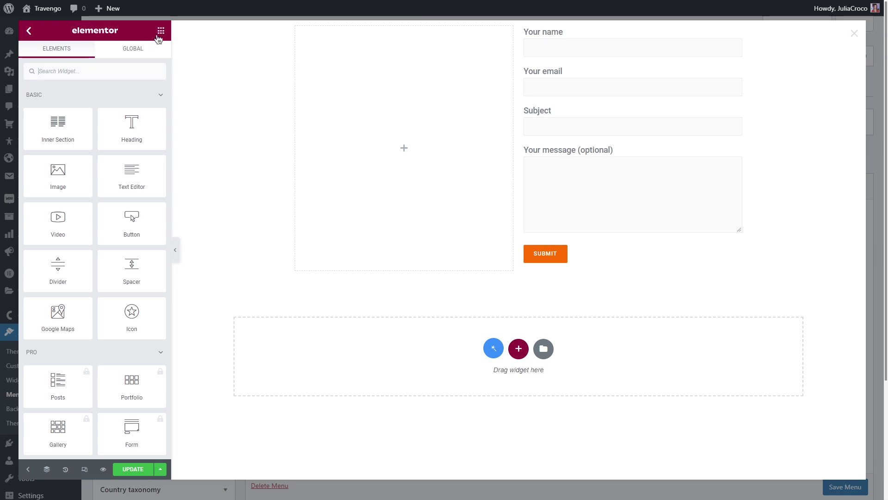
type("dynamic")
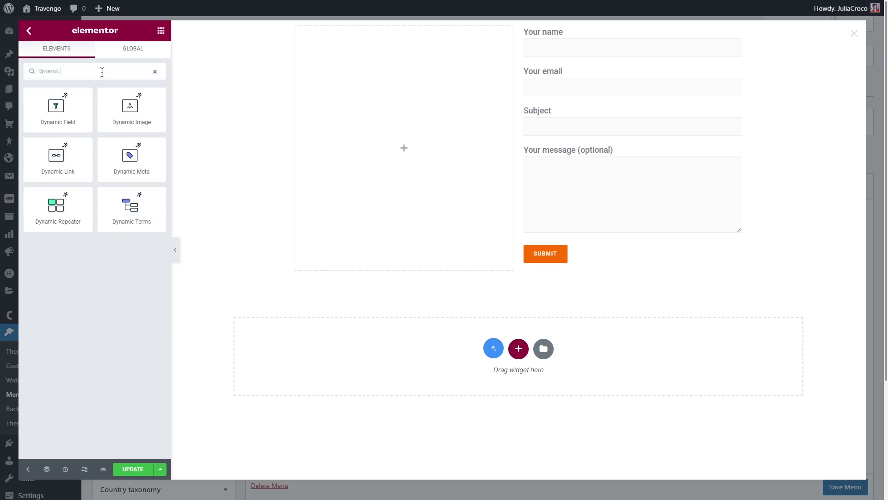
type(" fi")
left_click_drag(60, 104, 340, 110)
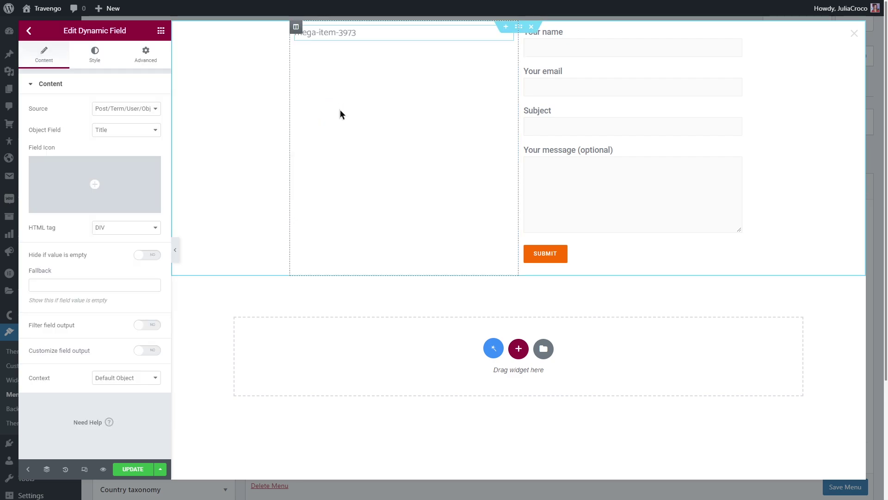
Set the dynamic field's source to Options and its option to Address
left_click(124, 109)
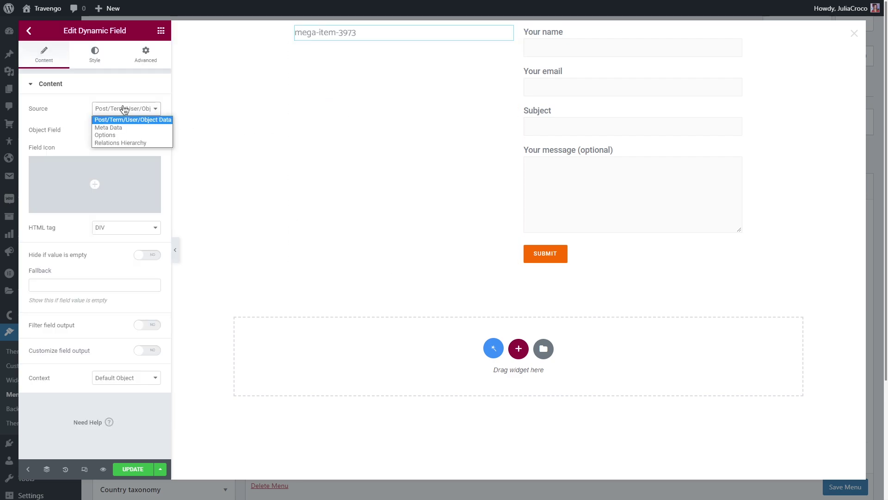
left_click(127, 135)
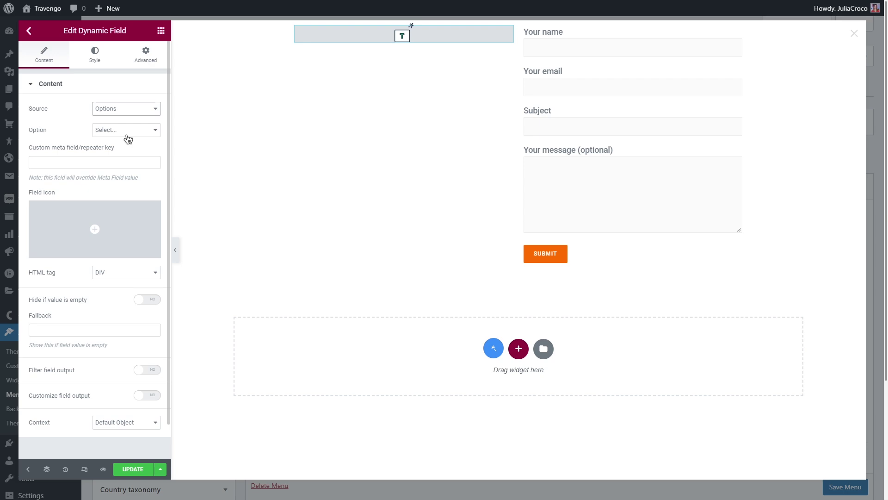
left_click(126, 130)
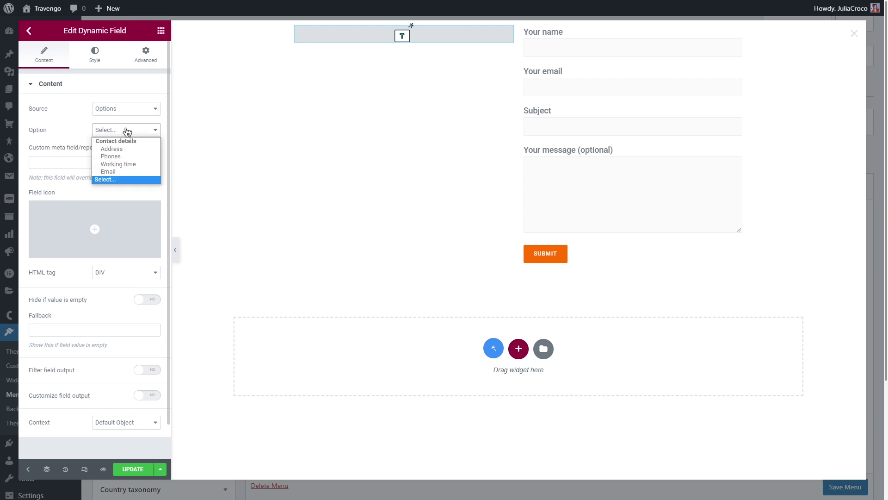
left_click(128, 148)
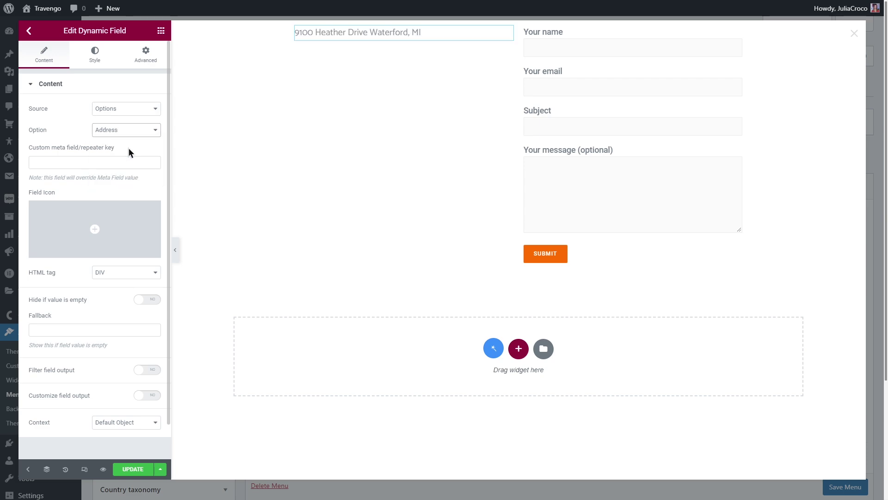
Add a Heading widget above the address field and set its title to "Address:"
left_click(161, 30)
left_click_drag(133, 123, 26, 119)
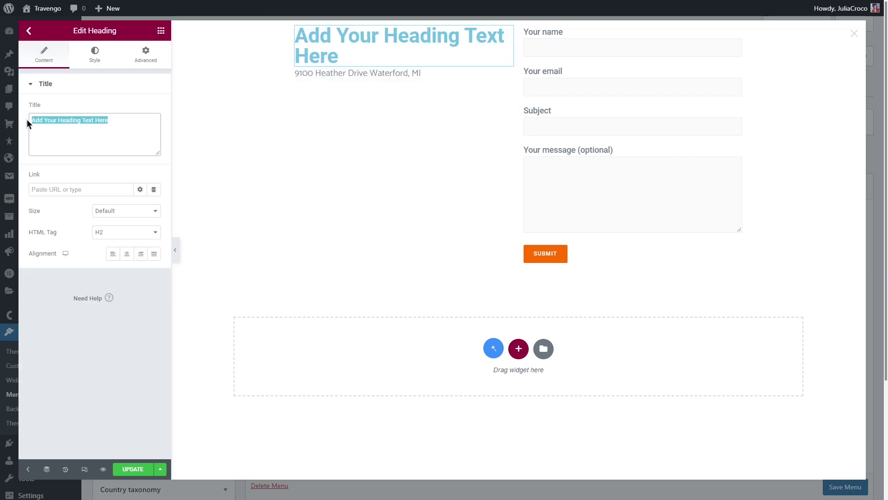
type("Address:")
Style the Address heading with a grey global text color and a typography size of 20
left_click(95, 53)
left_click(141, 109)
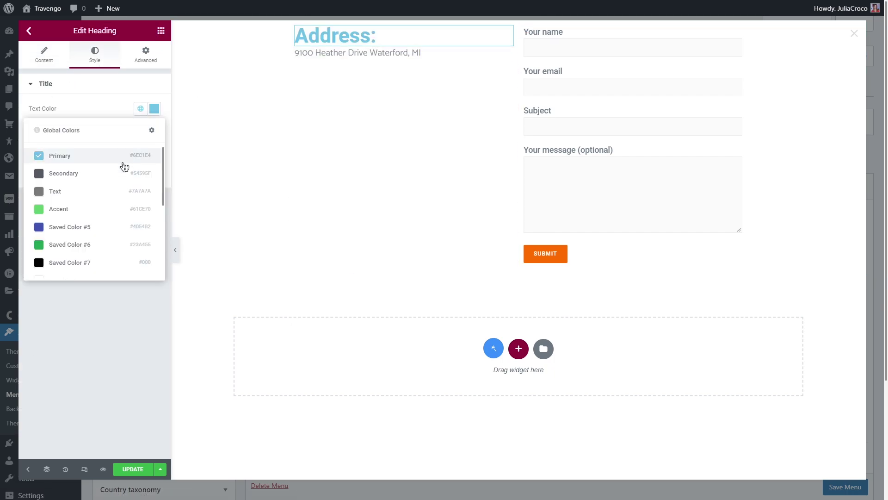
left_click(124, 167)
left_click(154, 130)
left_click(139, 206)
type("20")
left_click(124, 140)
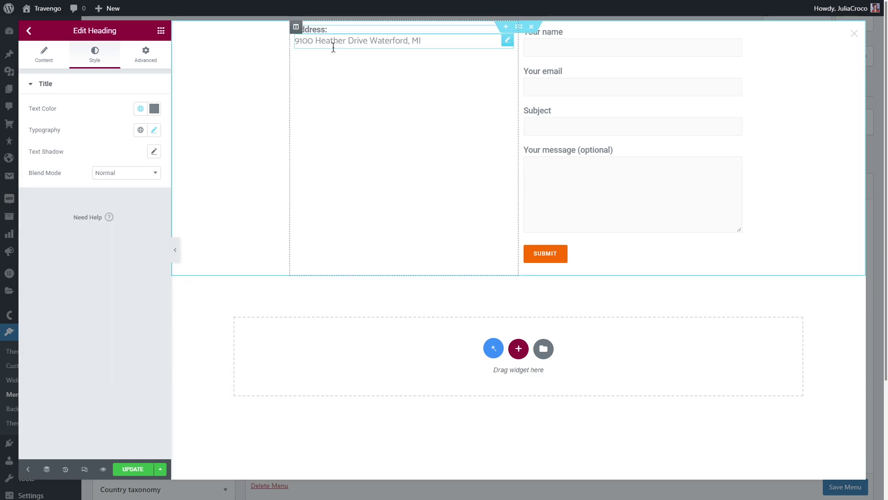
Set the font family of the address dynamic field to Roboto
left_click(333, 46)
left_click(95, 53)
left_click(154, 129)
left_click(123, 178)
type("rob")
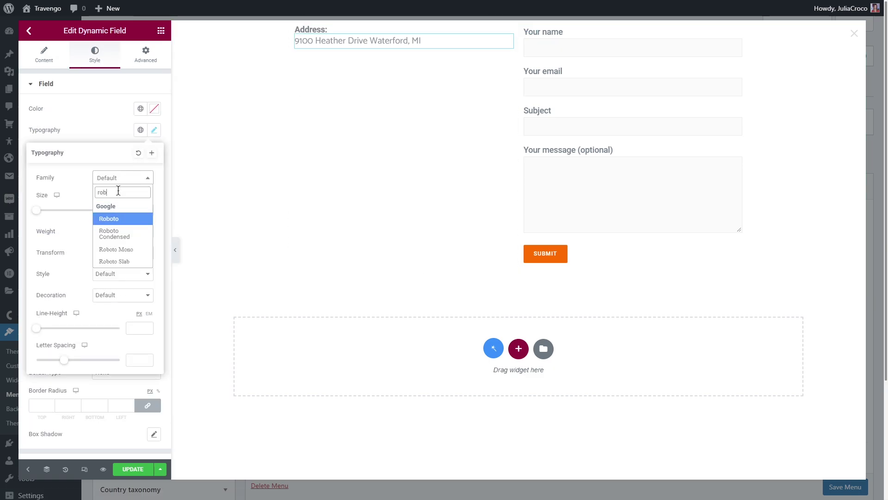
left_click(120, 219)
left_click(122, 139)
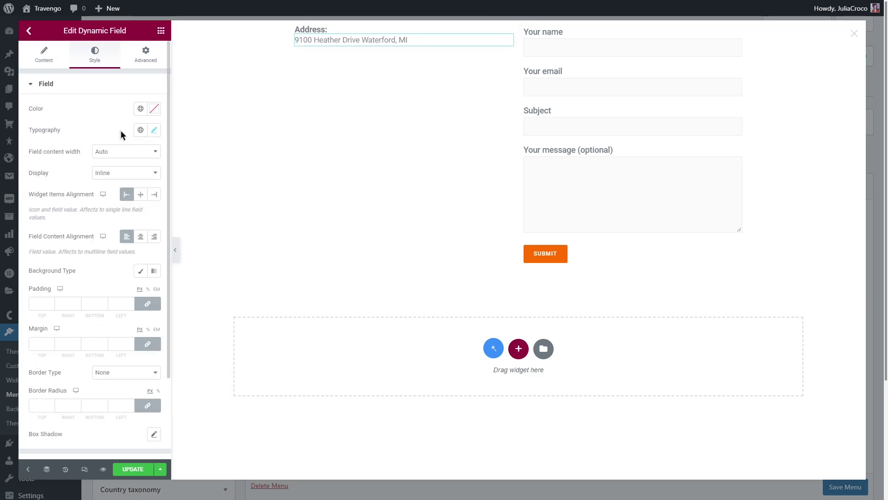
Duplicate the address dynamic field three times so the column holds four stacked fields
right_click(329, 41)
left_click(342, 64)
right_click(340, 59)
left_click(349, 73)
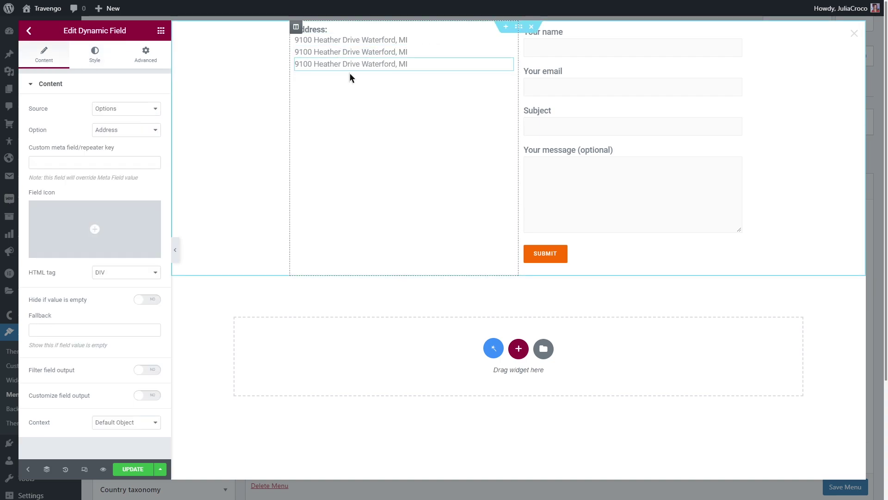
right_click(350, 73)
left_click(365, 88)
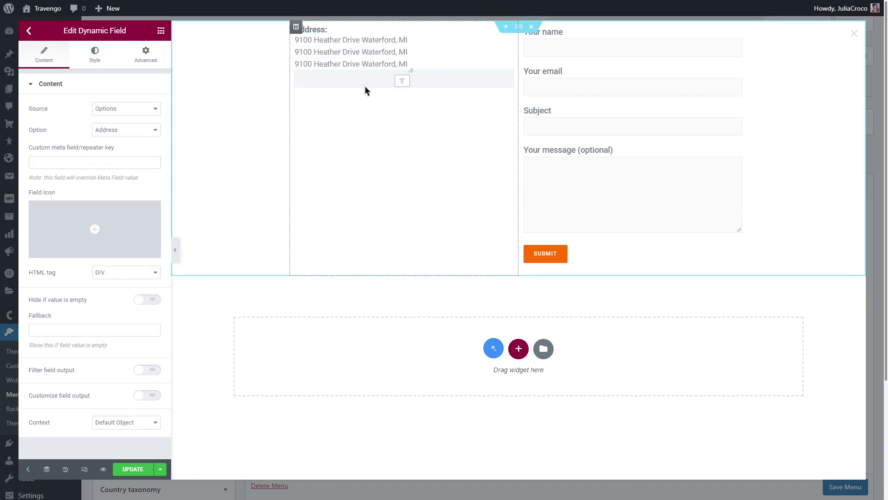
Set the options of the three duplicated dynamic fields to Phones, Working time and Email, in that order
left_click(362, 51)
left_click(126, 129)
left_click(132, 155)
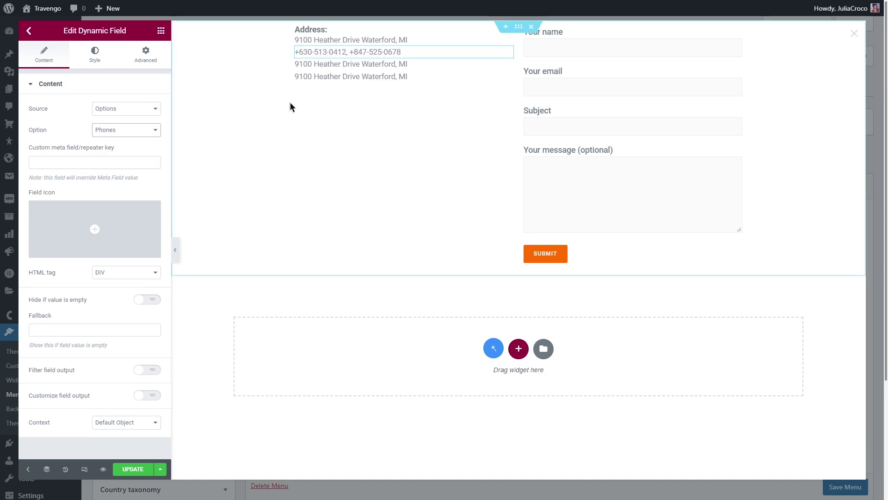
left_click(305, 65)
left_click(126, 130)
left_click(125, 162)
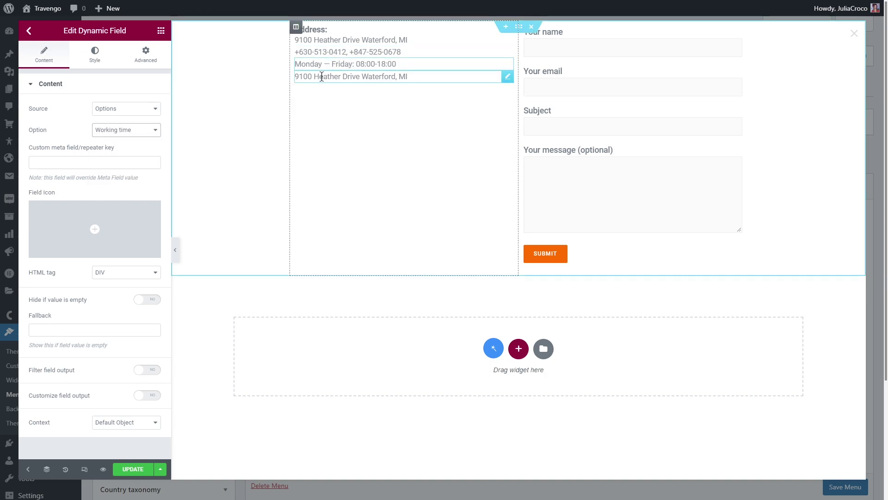
left_click(126, 130)
left_click(125, 171)
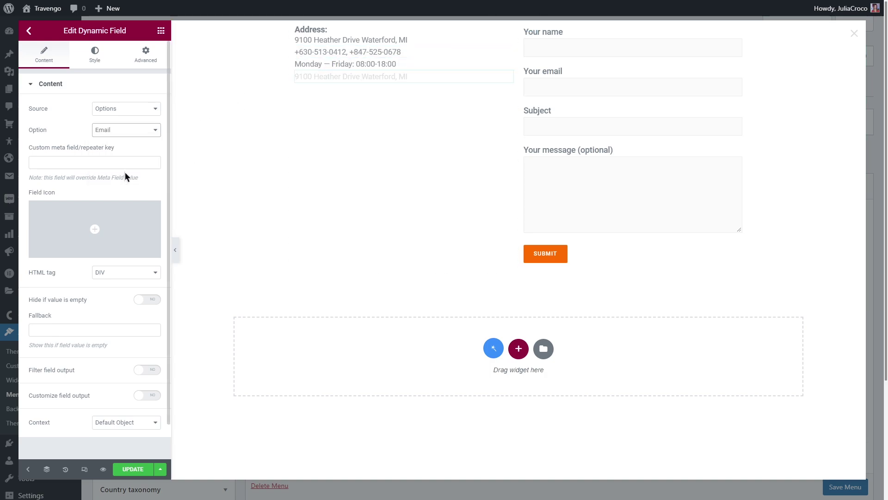
Duplicate the Address heading three times to provide a heading for each of the other contact fields
right_click(334, 33)
left_click(342, 53)
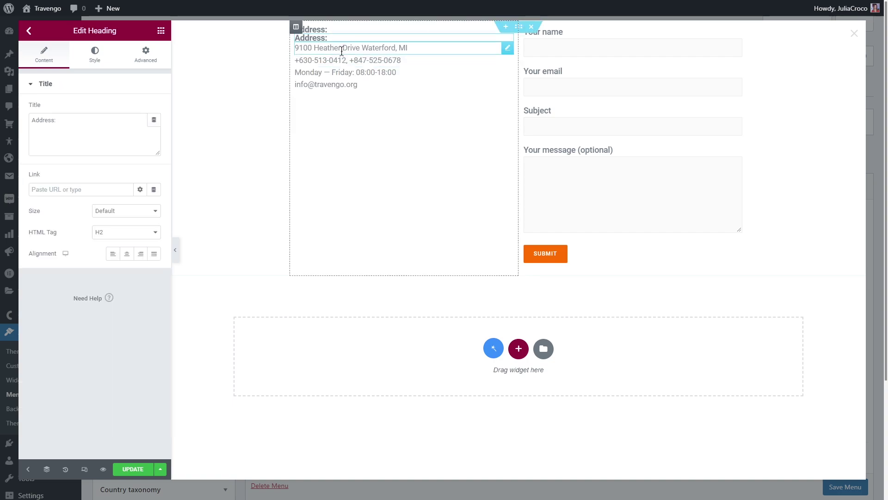
right_click(340, 38)
left_click(348, 59)
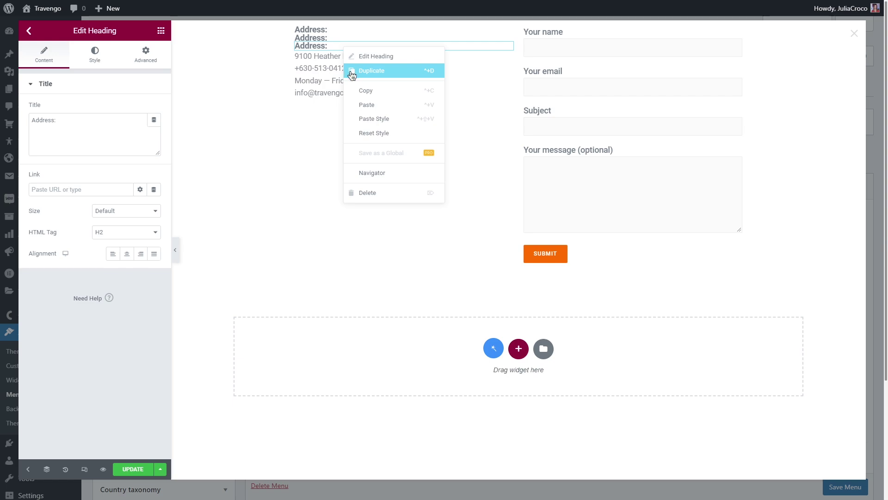
left_click(350, 70)
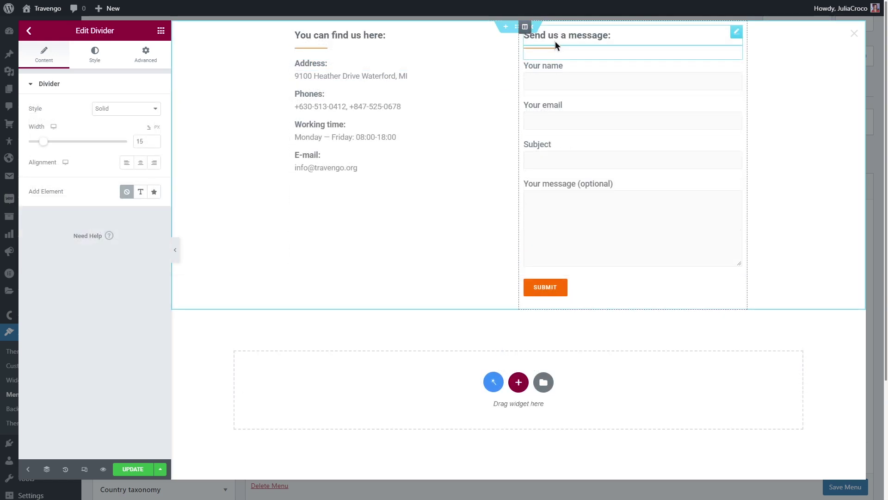
Update the Contact Us mega content, close its editor and save the menu item's settings
left_click(134, 469)
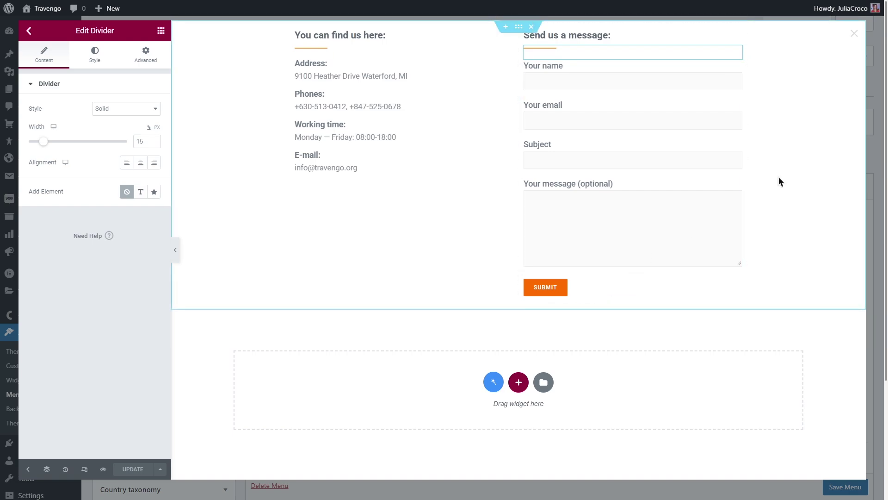
left_click(854, 34)
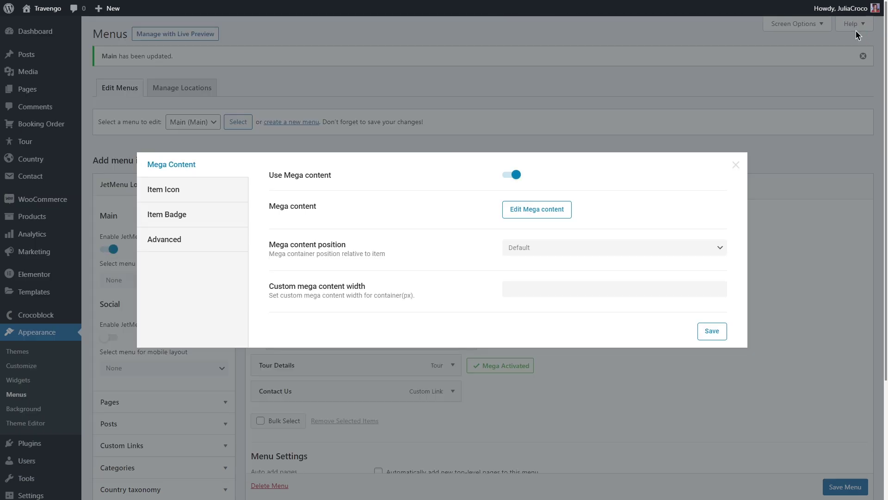
left_click(711, 330)
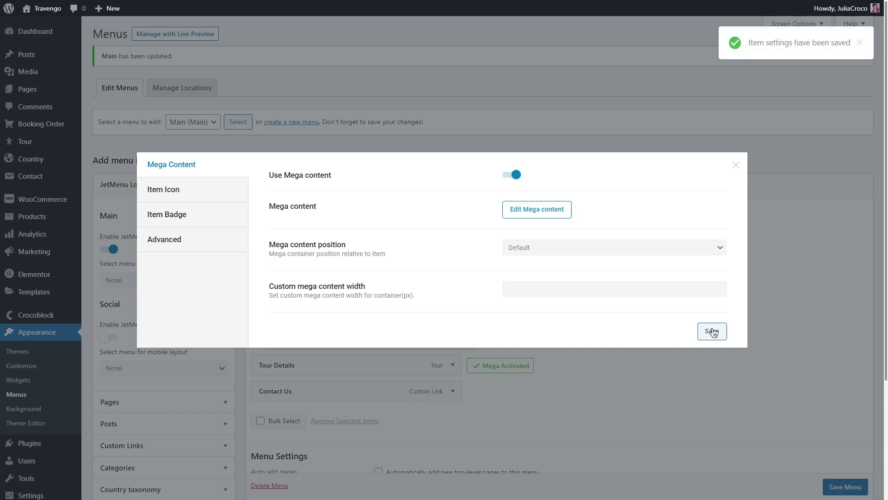
Open the mega content for editing and insert the saved "Blog posts and reviews" template with its document settings, then close the editor
left_click(537, 209)
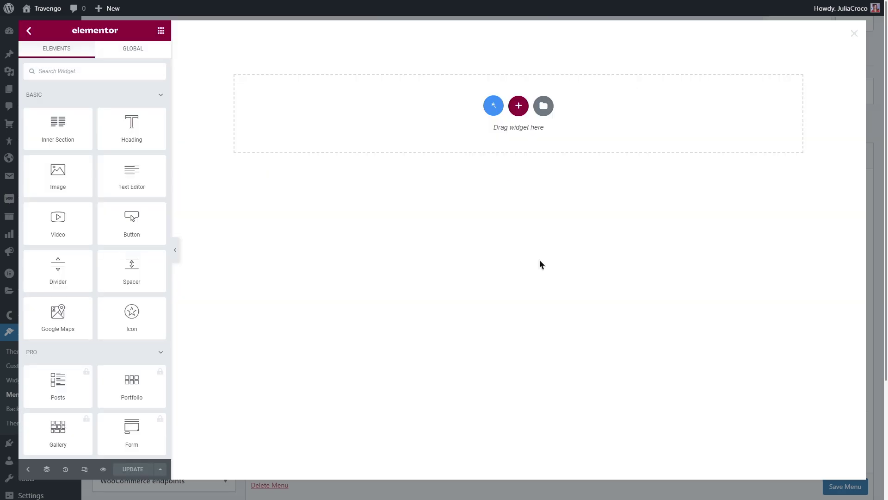
left_click(543, 106)
left_click(481, 57)
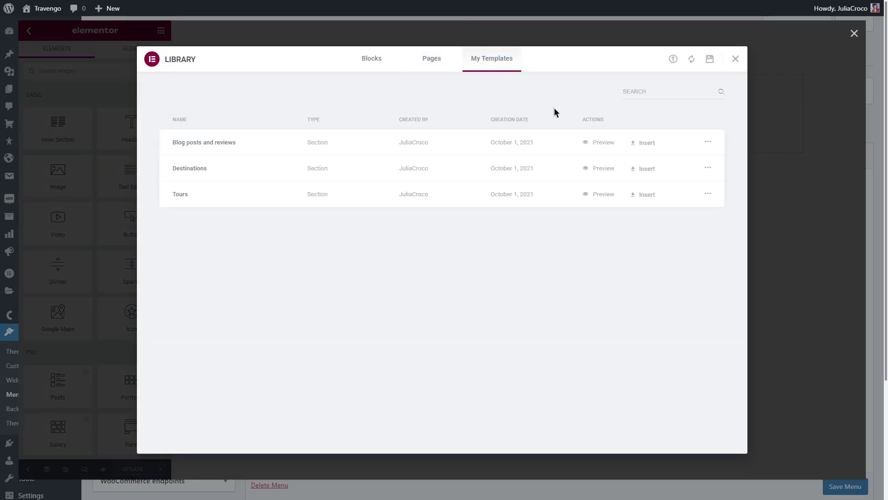
left_click(648, 144)
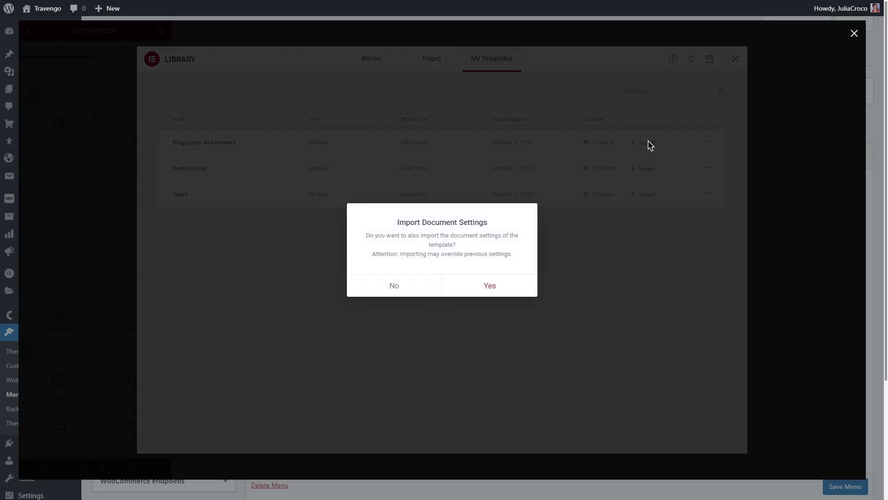
left_click(509, 285)
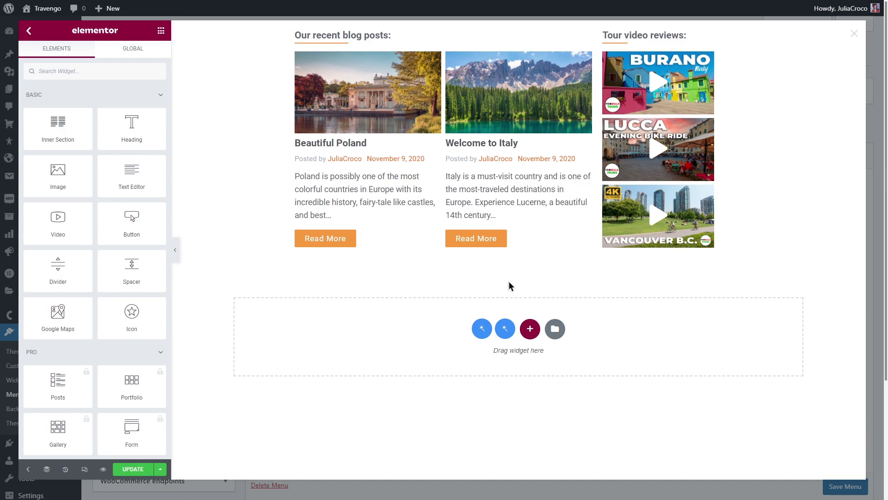
key("Escape")
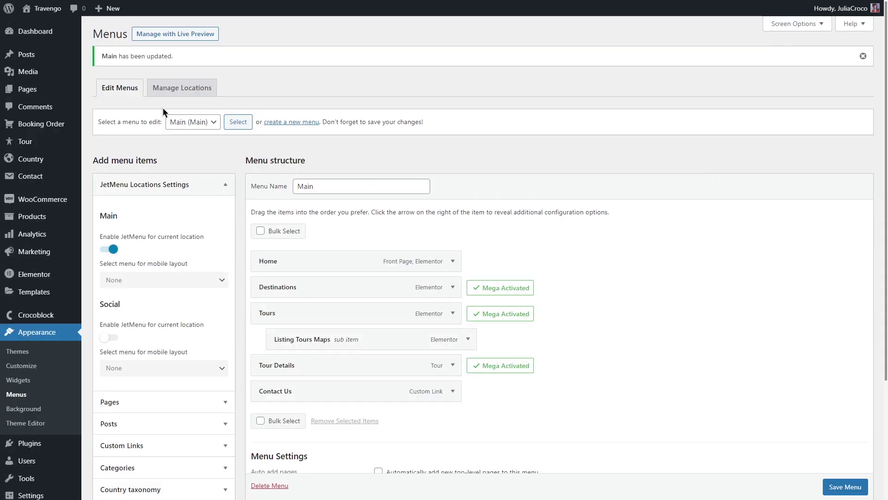
Open the Travengo site's front end and examine the Destinations mega menu in the header
mouse_move(52, 16)
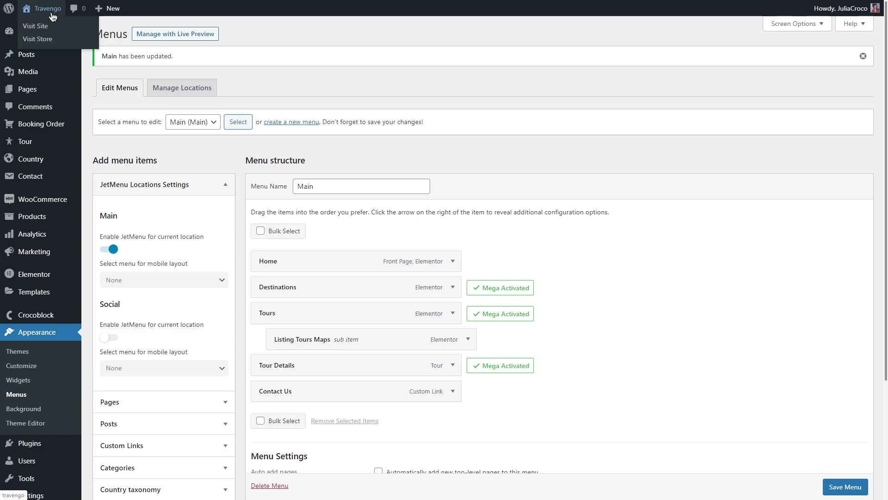
left_click(58, 24)
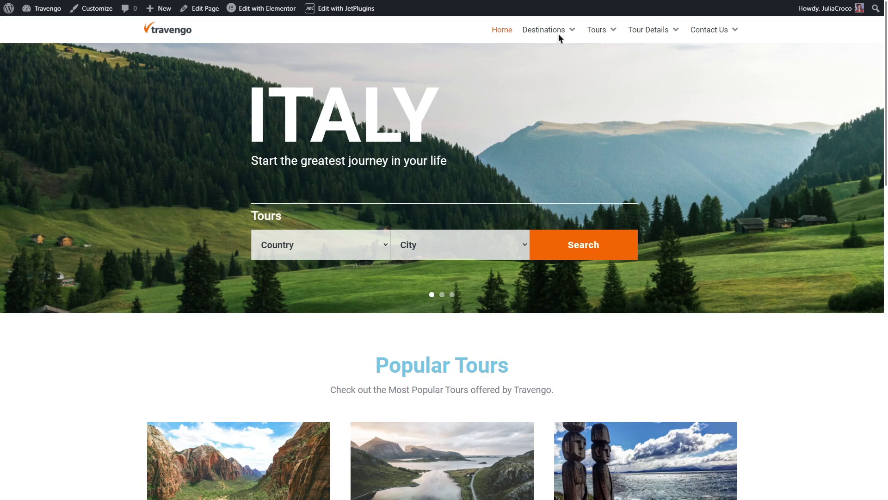
mouse_move(559, 34)
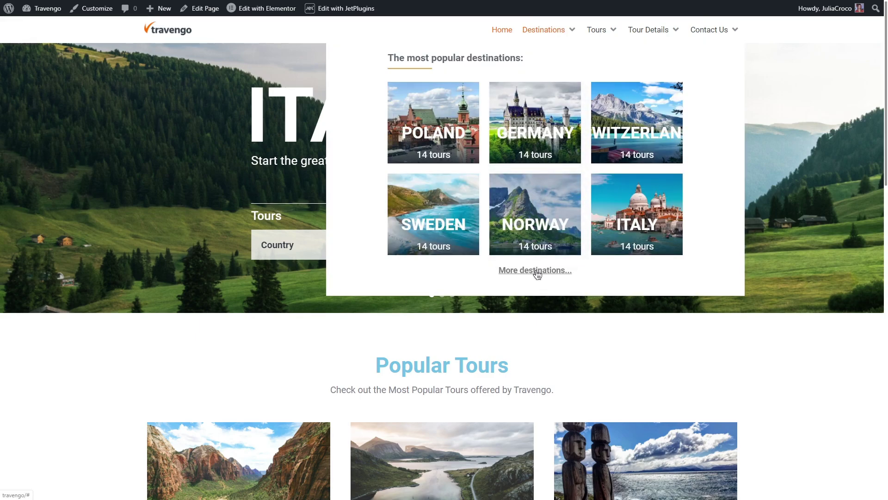
Examine the Tours mega menu, switching its tours slider to the first and second slides, and the Tour Details mega menu
mouse_move(599, 31)
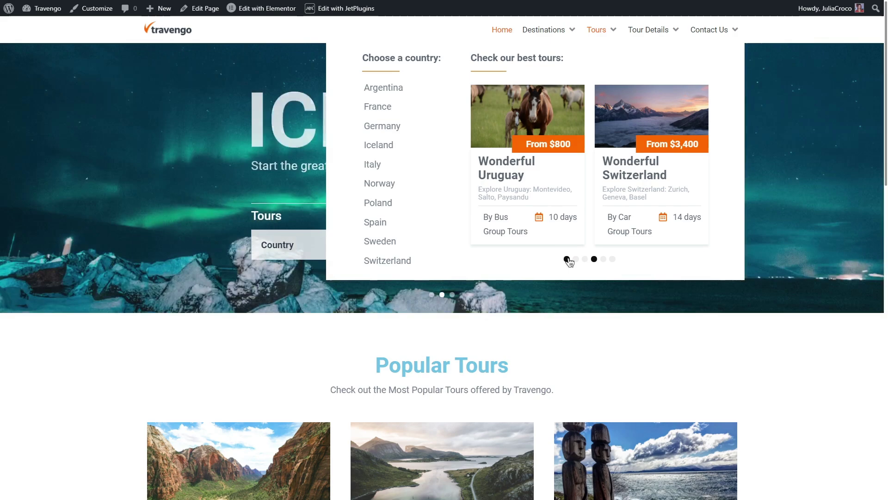
left_click(567, 259)
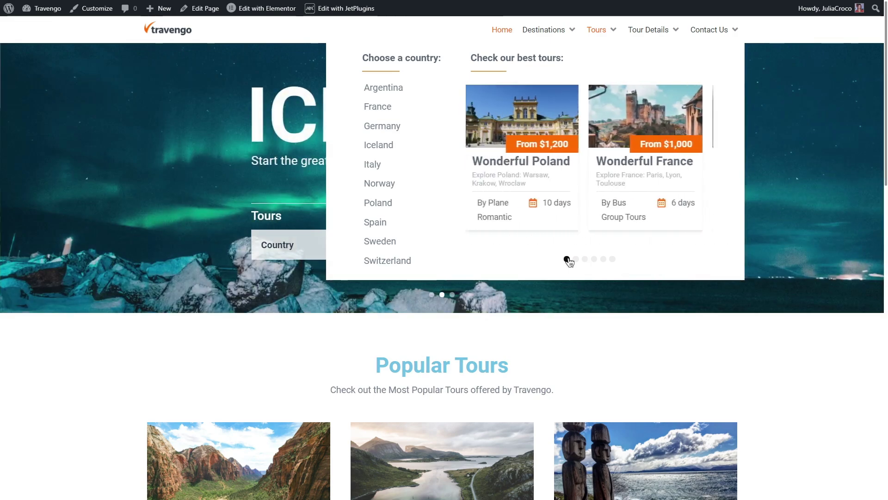
left_click(576, 259)
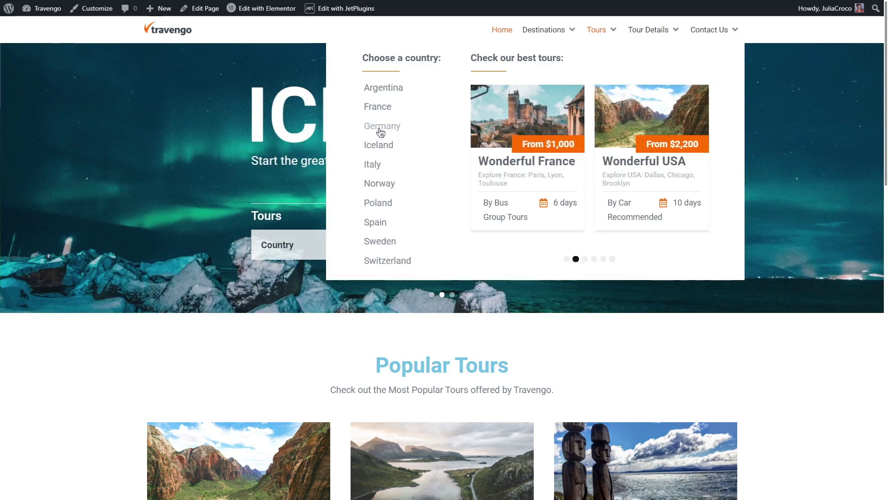
mouse_move(653, 32)
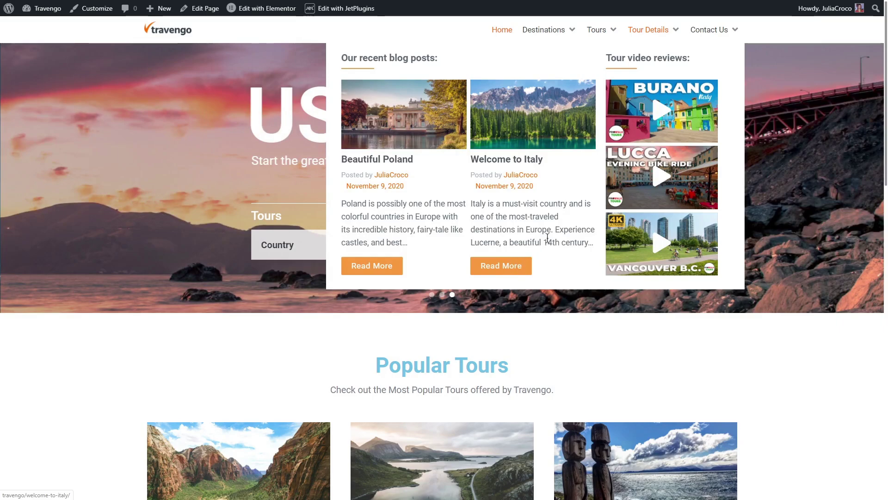
Examine the Contact Us mega menu in the site's header
mouse_move(714, 32)
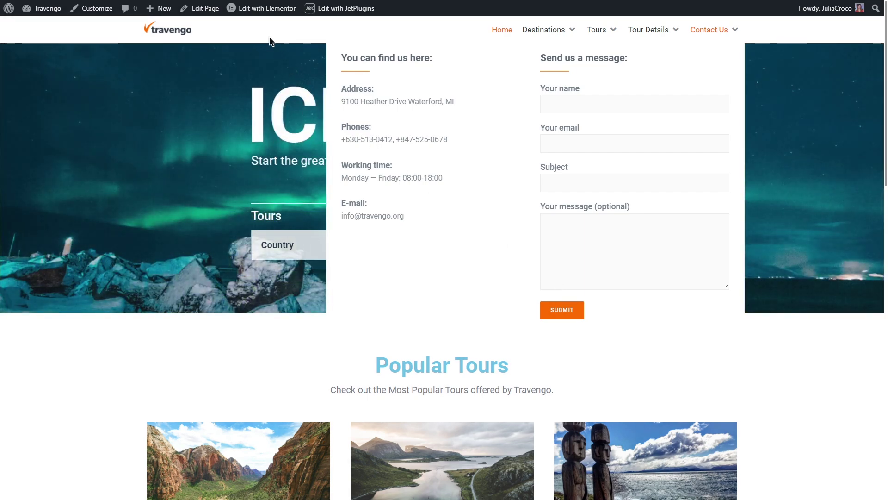
mouse_move(260, 12)
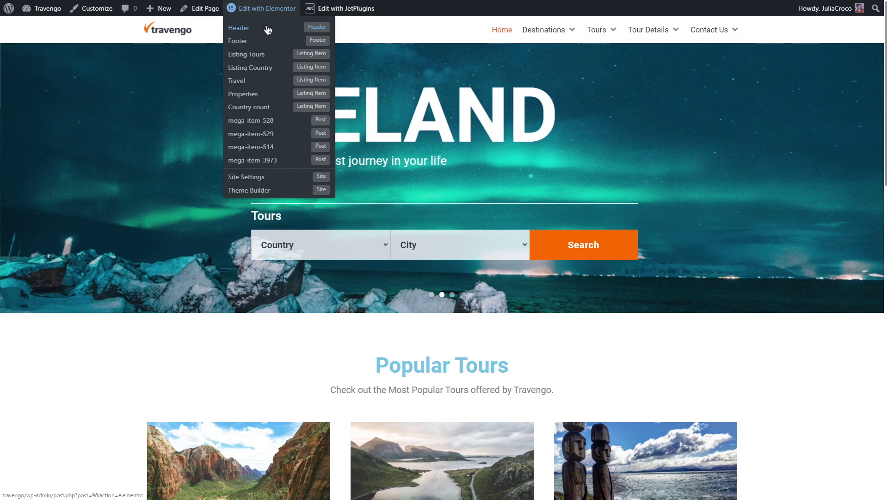
Go to the site's admin dashboard and open the Header theme part from Crocoblock's Theme Builder for editing with Elementor
mouse_move(48, 10)
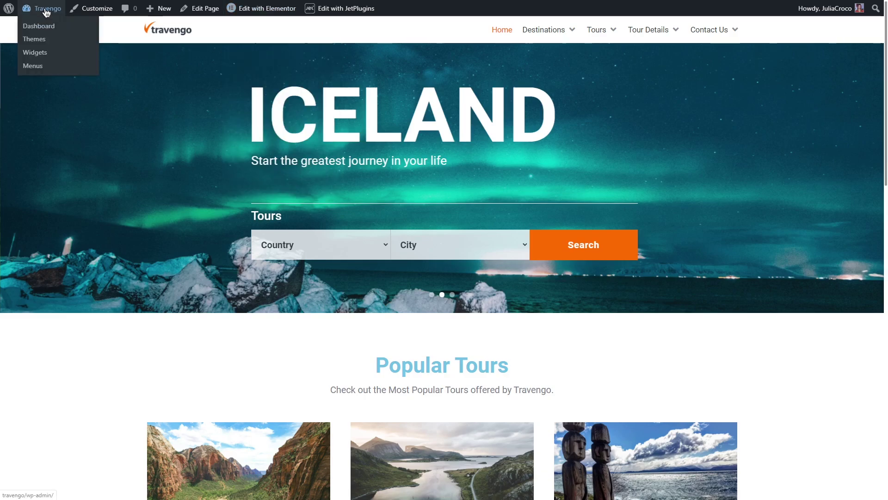
left_click(39, 26)
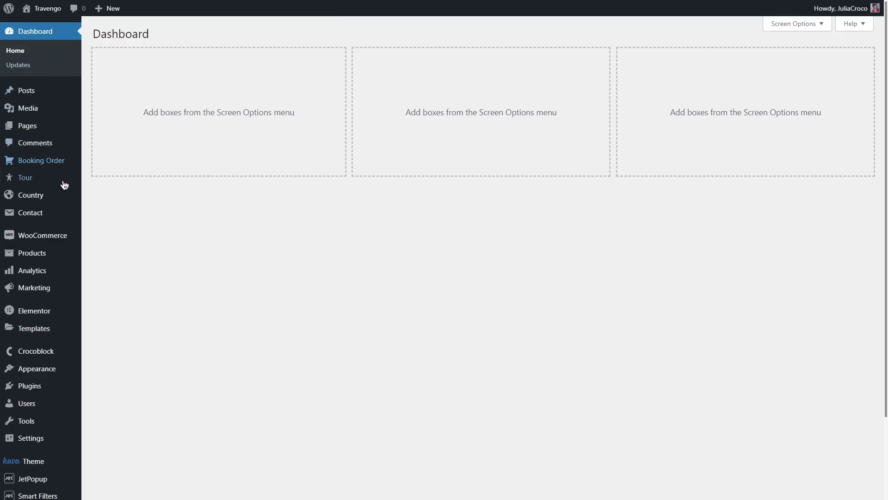
mouse_move(65, 354)
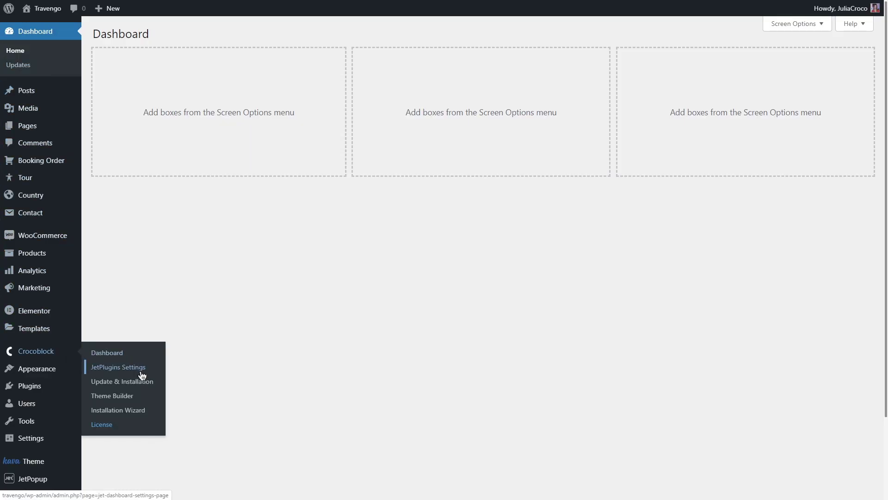
left_click(143, 399)
mouse_move(213, 370)
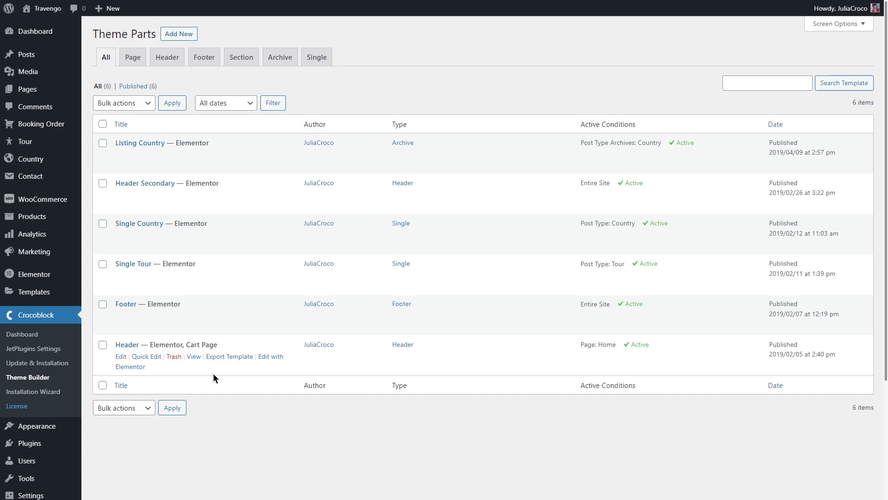
left_click(270, 357)
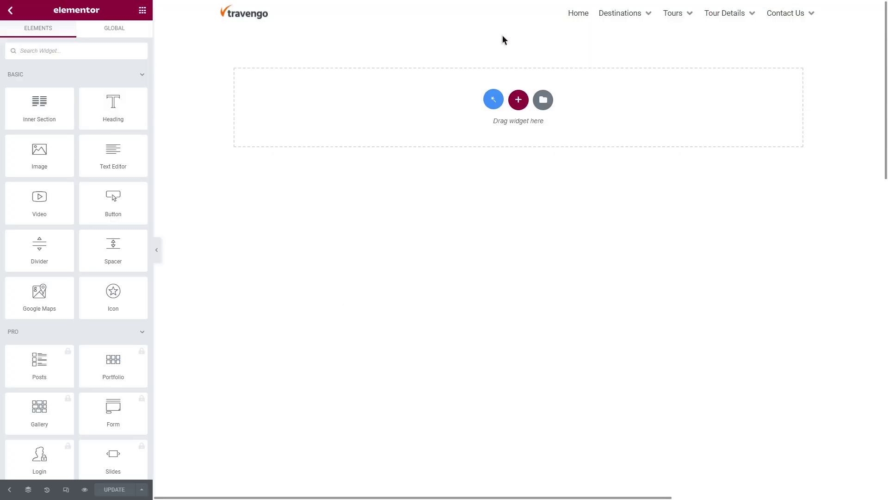
Set the Mega Menu widget's mega container width type to Selector with custom selector ".elementor-section-wrap" and update the header
left_click(509, 17)
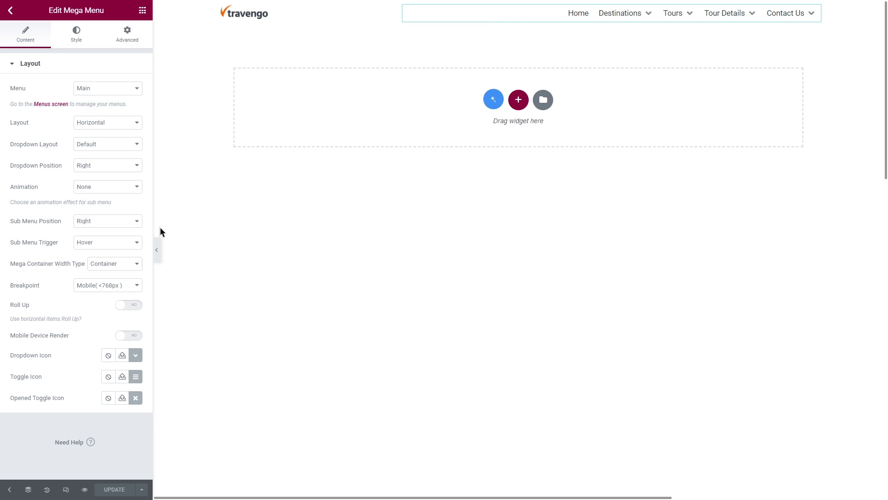
left_click(112, 265)
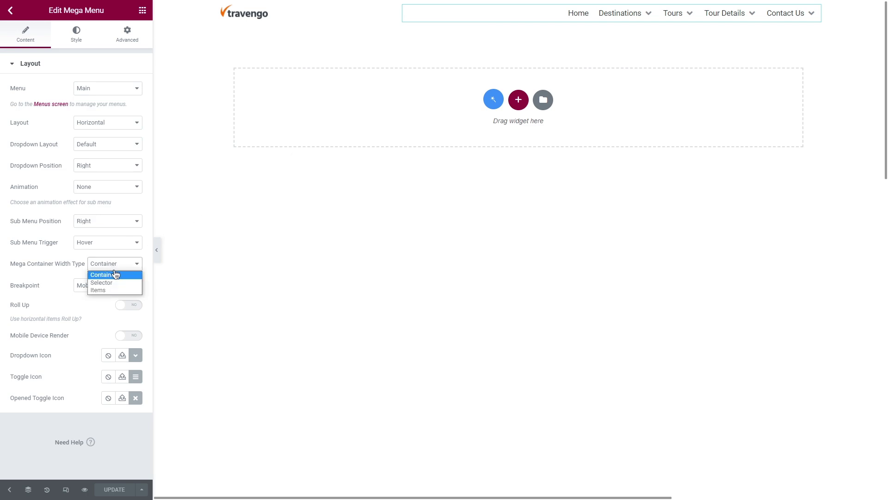
left_click(118, 282)
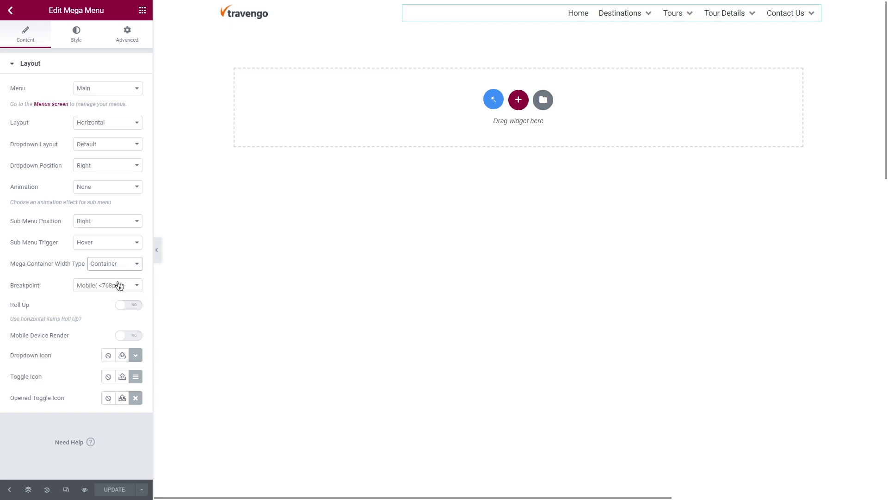
left_click(102, 285)
type(".elementor-section-wrap")
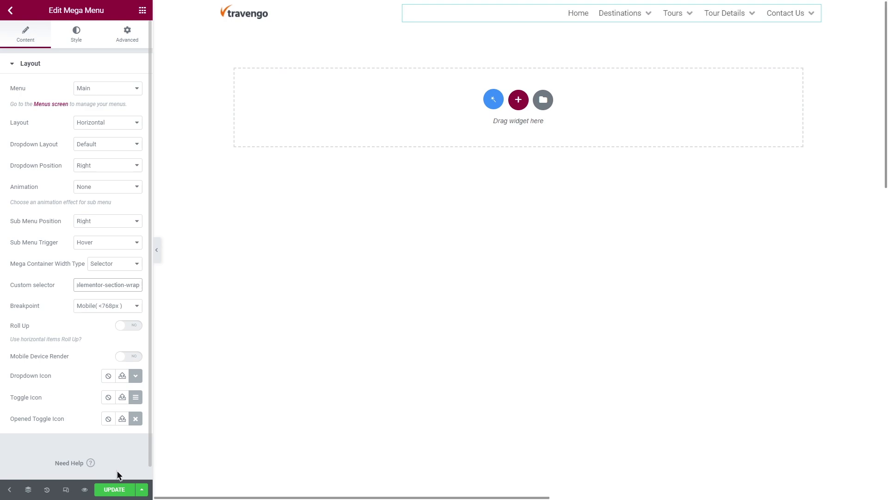
left_click(120, 490)
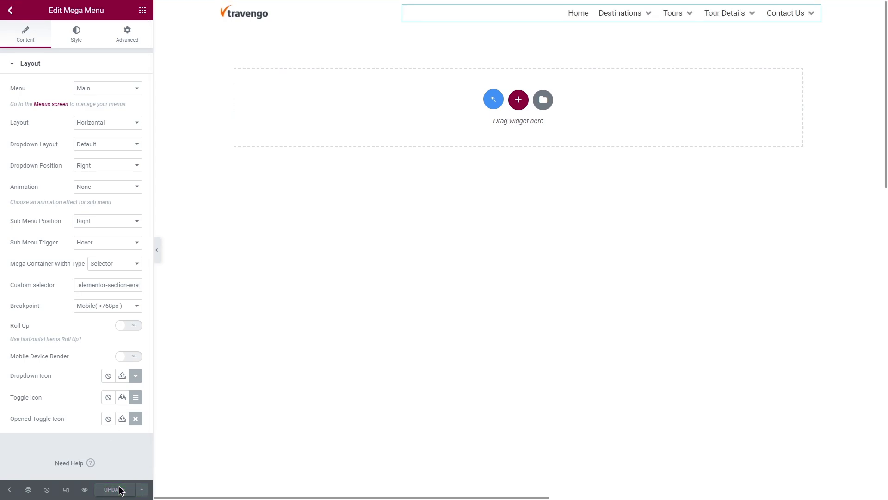
Preview the changes on the front end and examine the width of the Destinations and Tours mega menus
left_click(85, 490)
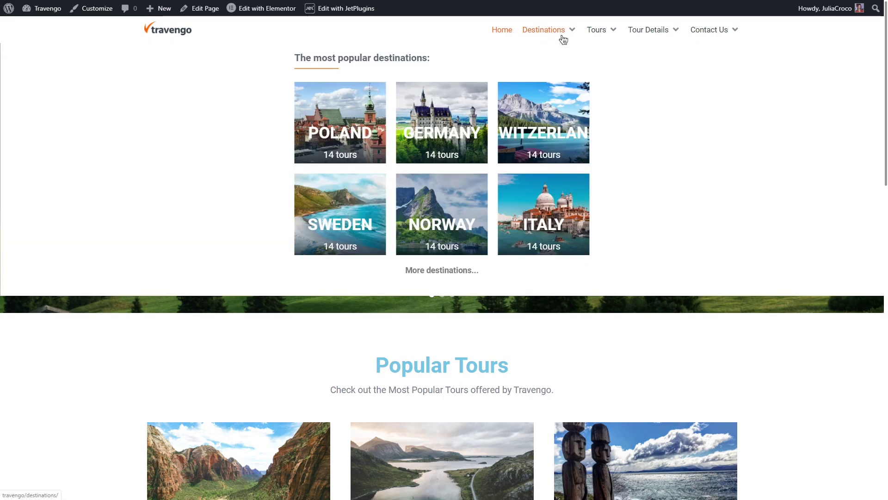
mouse_move(599, 36)
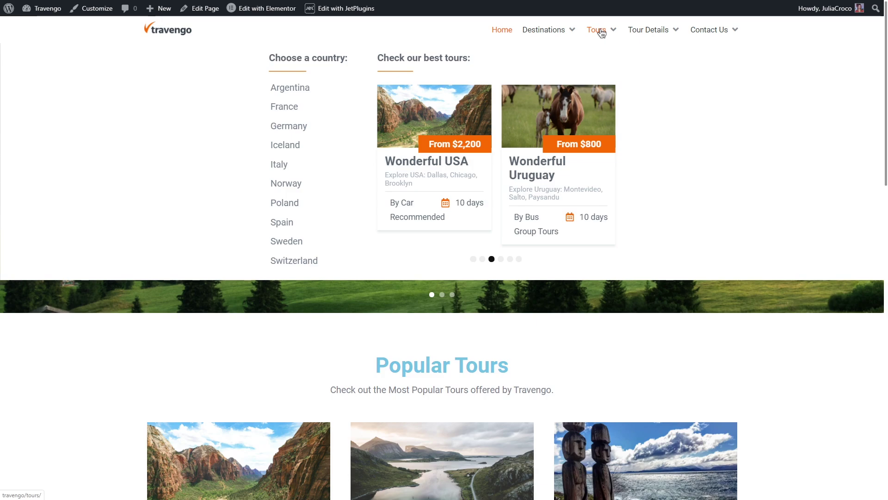